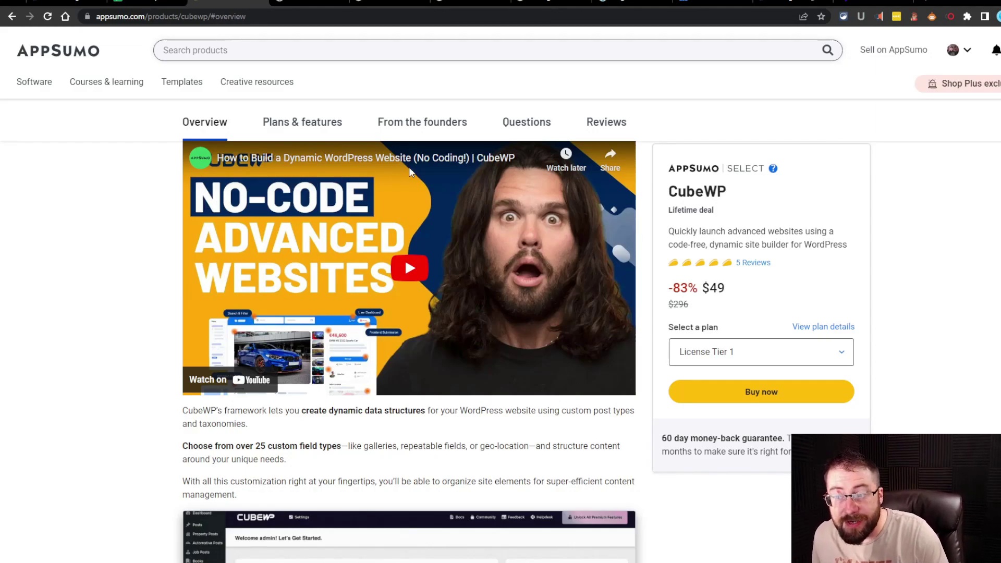
Read through the add-ons included in every CubeWP plan.
drag(728, 287, 702, 288)
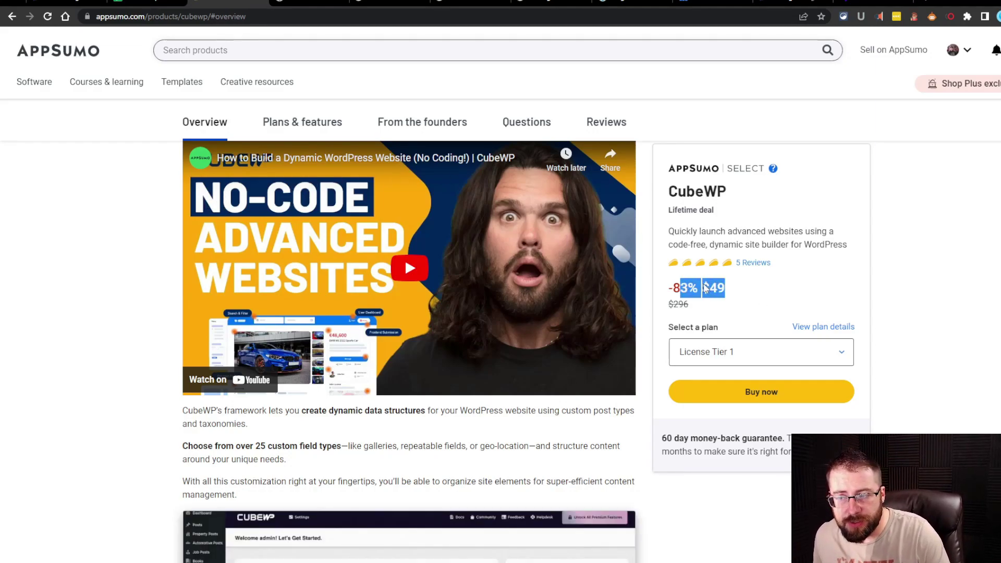
scroll(628, 339, down, 5)
drag(627, 338, 515, 364)
click(601, 334)
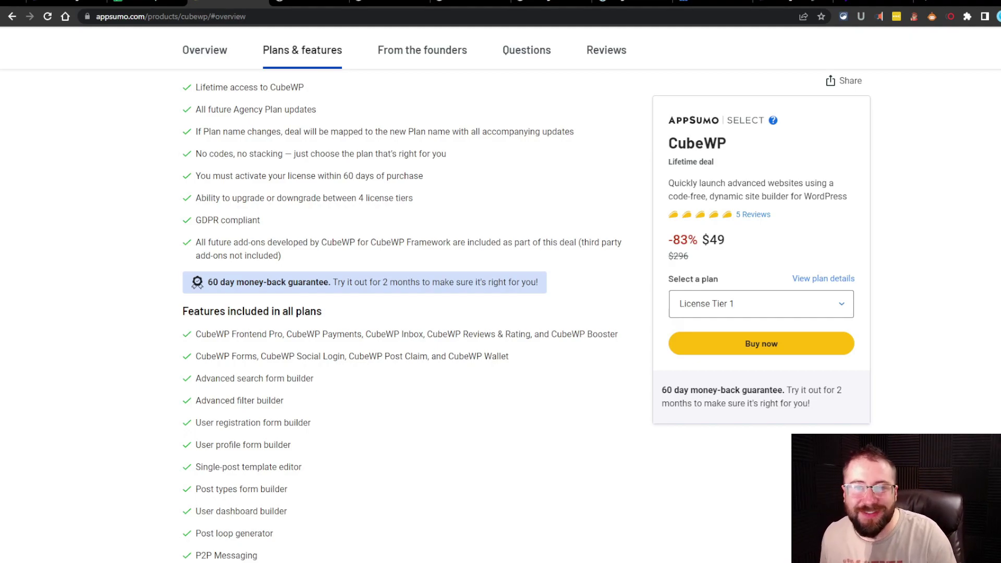
scroll(557, 252, up, 20)
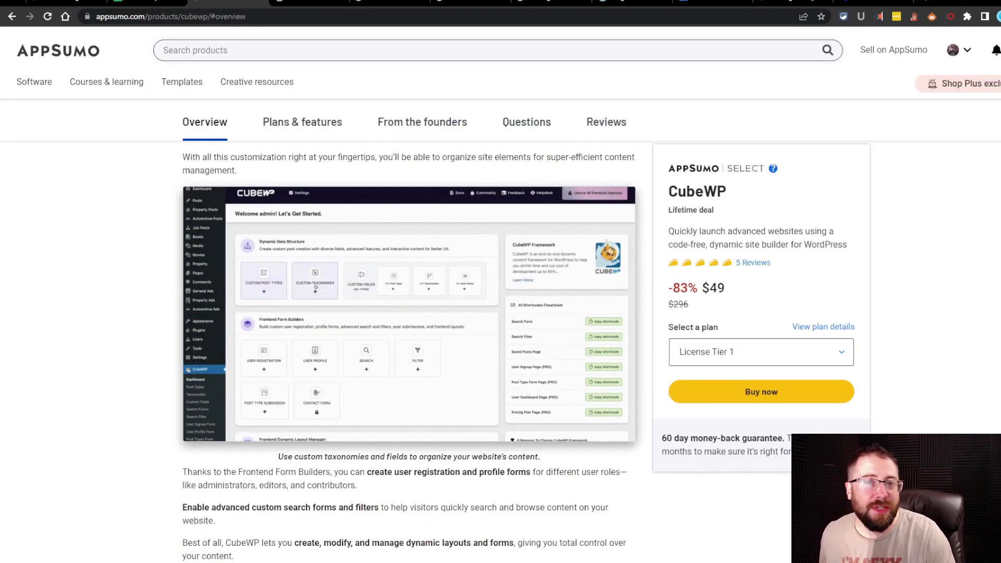
Scroll through the Description of the CubeWP plugin's WordPress.org page.
click(313, 3)
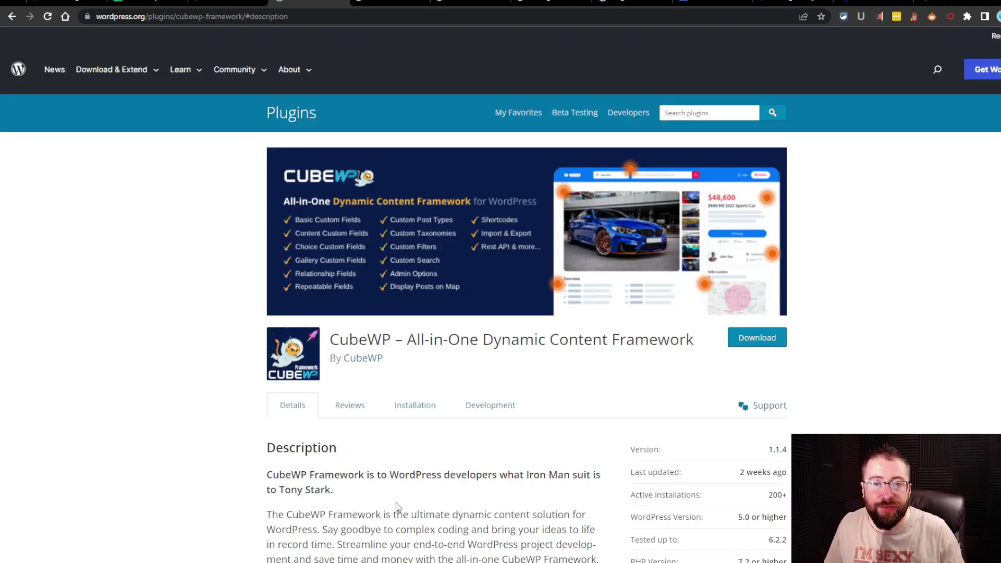
scroll(219, 428, down, 1)
scroll(329, 449, up, 1)
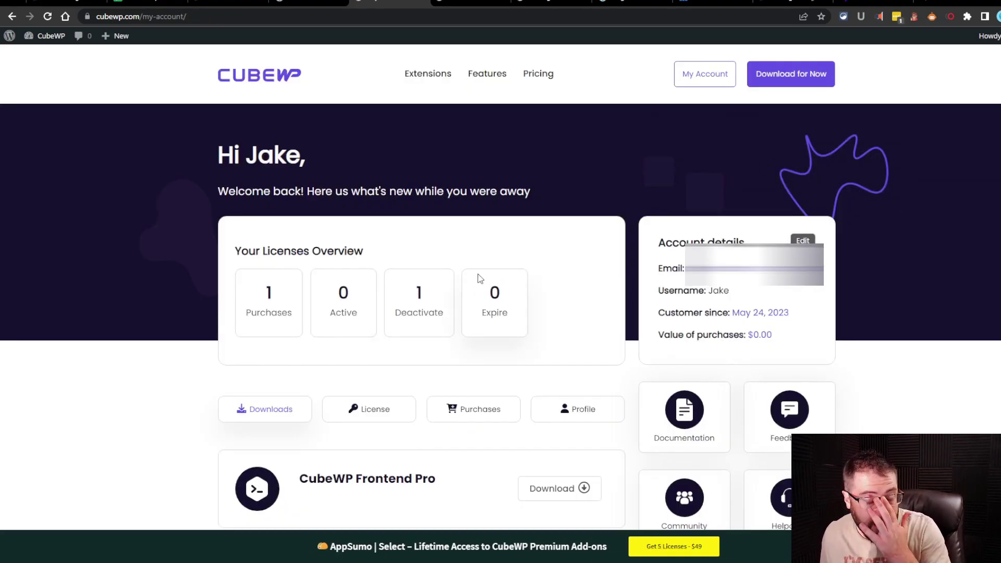
scroll(474, 280, down, 8)
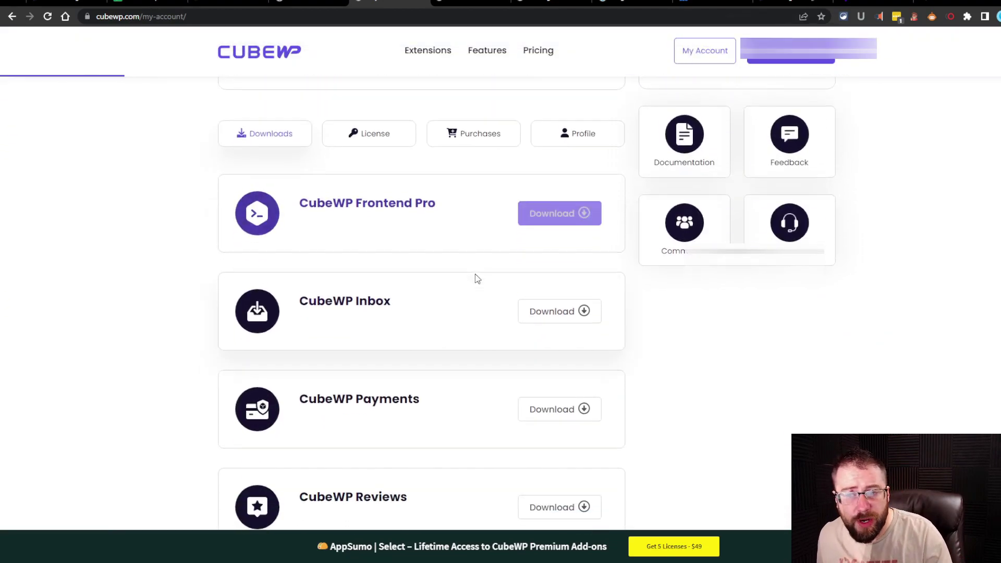
scroll(475, 280, down, 7)
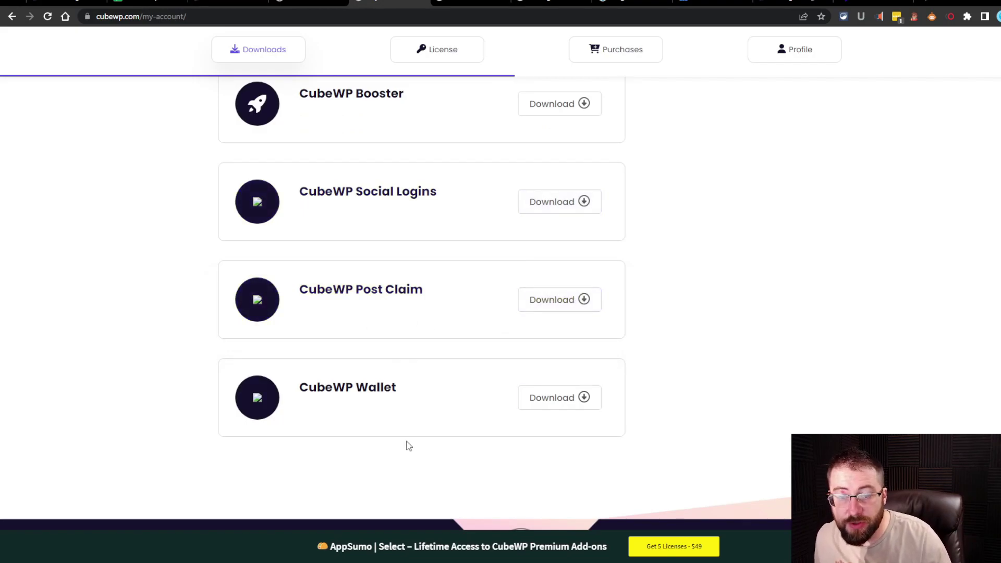
click(228, 3)
scroll(280, 447, down, 15)
scroll(281, 425, down, 20)
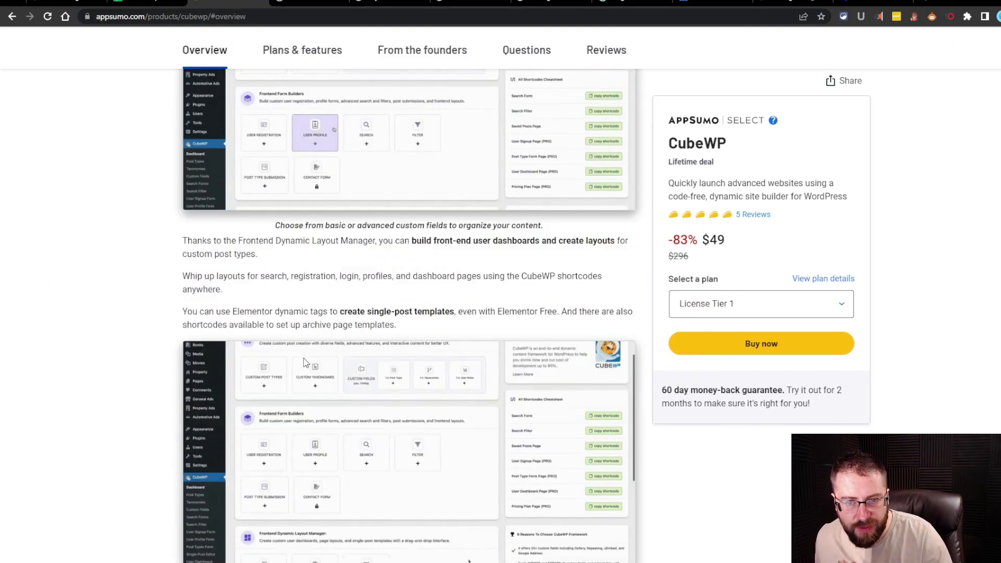
drag(198, 468, 191, 453)
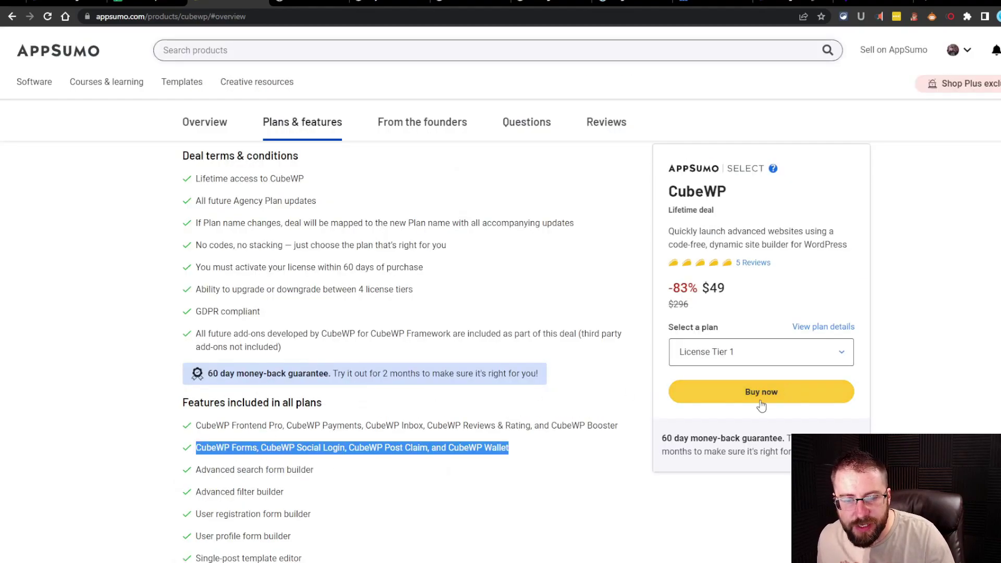
key(ctrl+Tab)
scroll(507, 374, down, 5)
scroll(492, 352, up, 5)
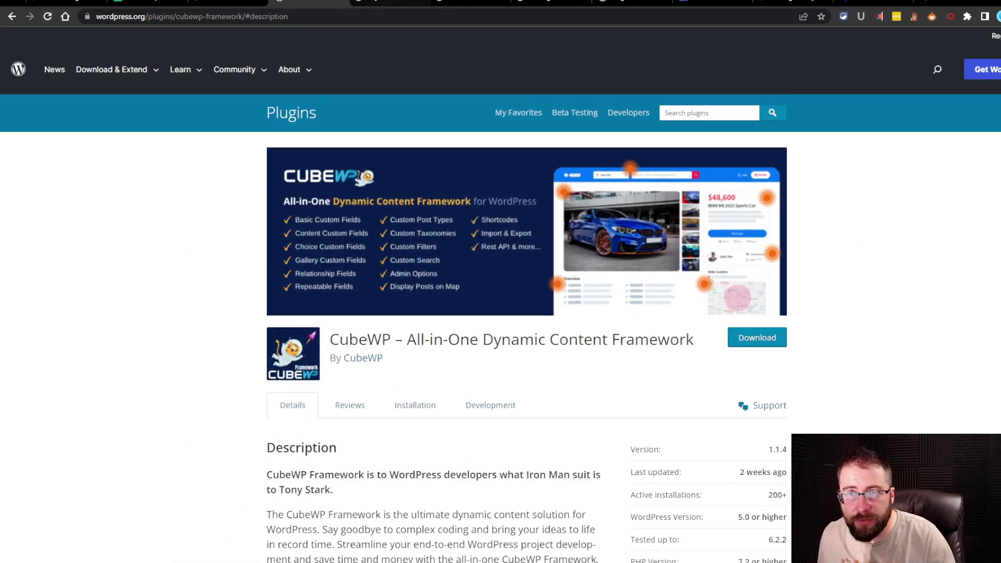
key(ctrl+Tab)
scroll(439, 321, up, 10)
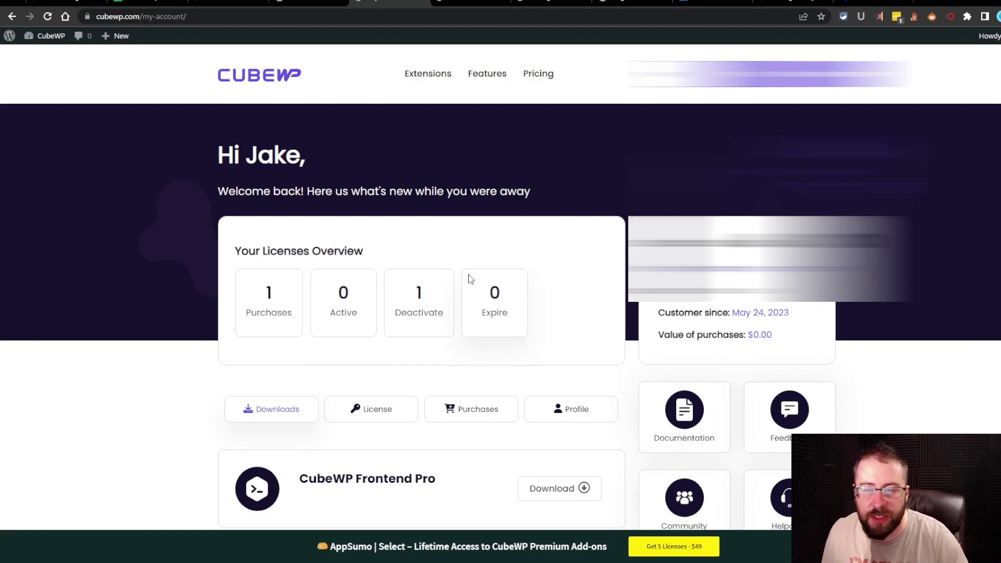
scroll(471, 280, down, 1)
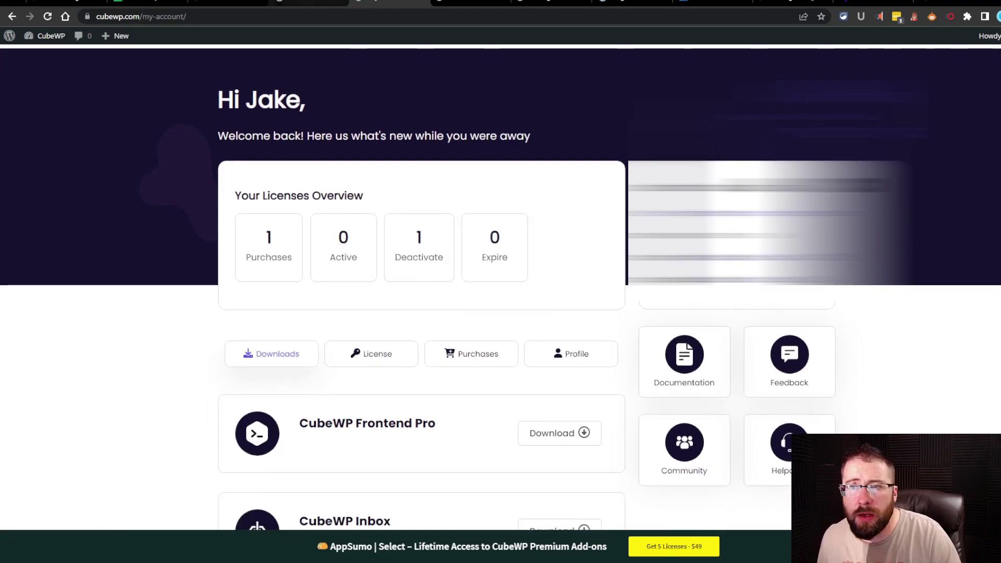
Review the installed Kadence Blocks, Kadence Starter Templates and WooCommerce plugins.
click(633, 2)
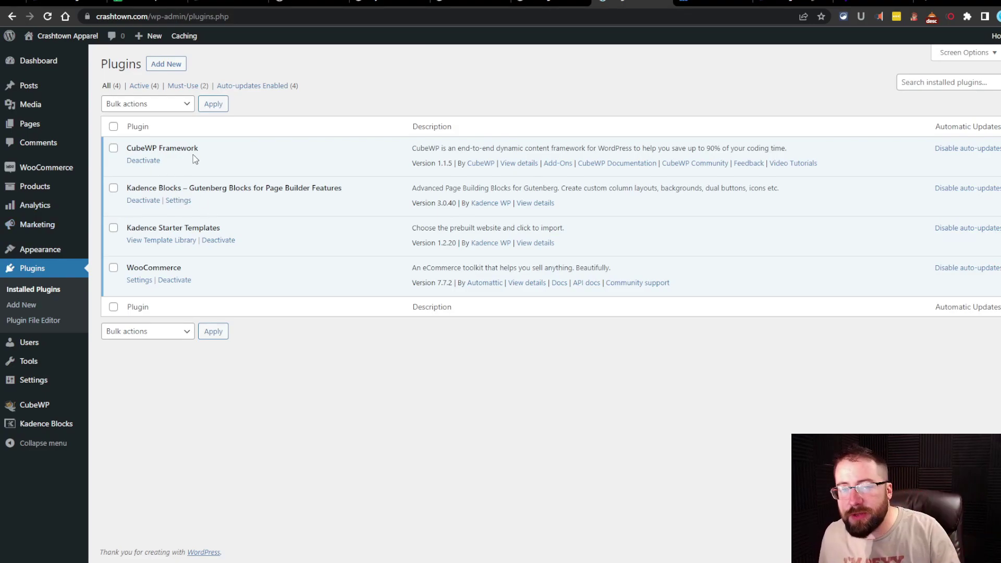
drag(296, 209, 197, 204)
drag(236, 240, 112, 233)
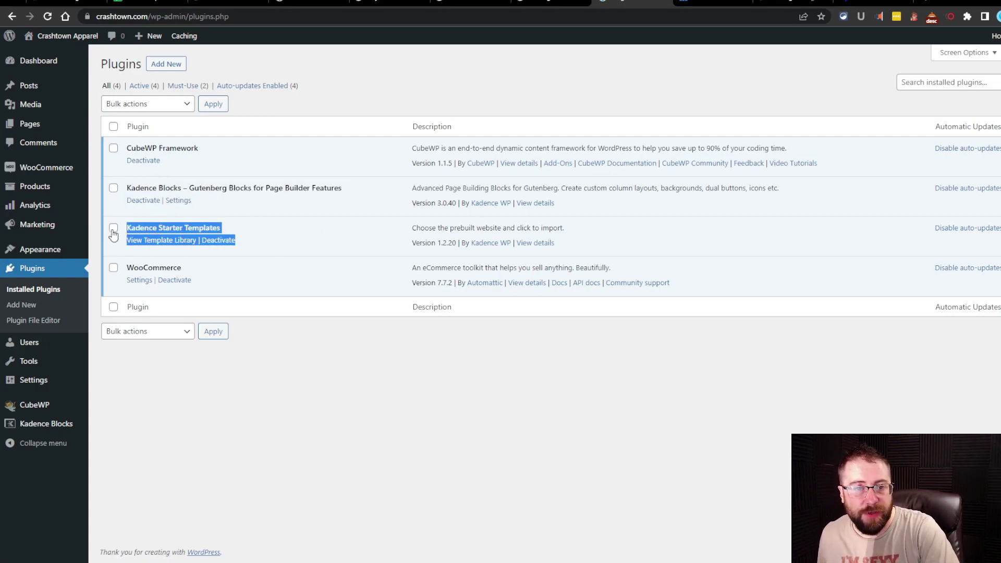
click(318, 231)
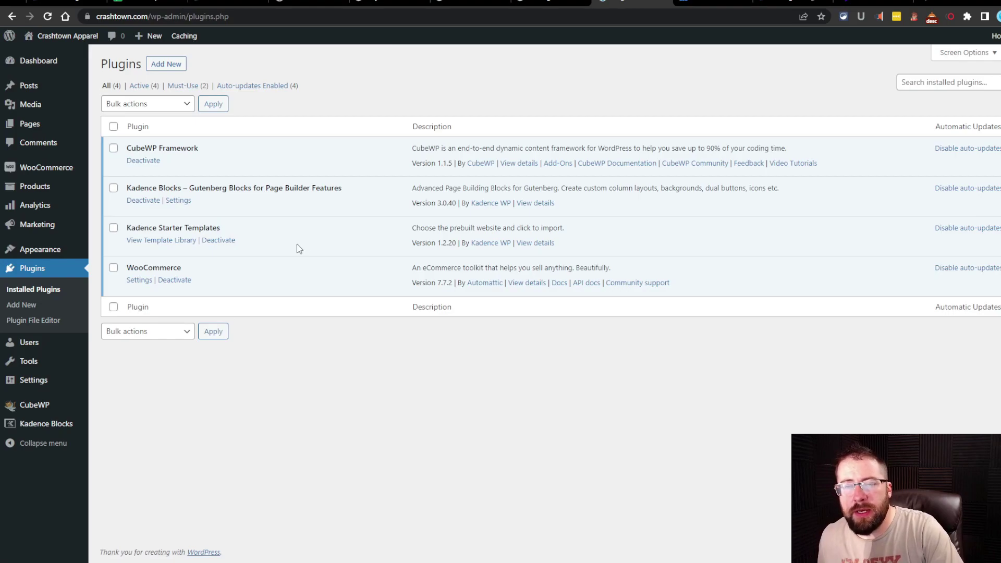
drag(300, 248, 321, 202)
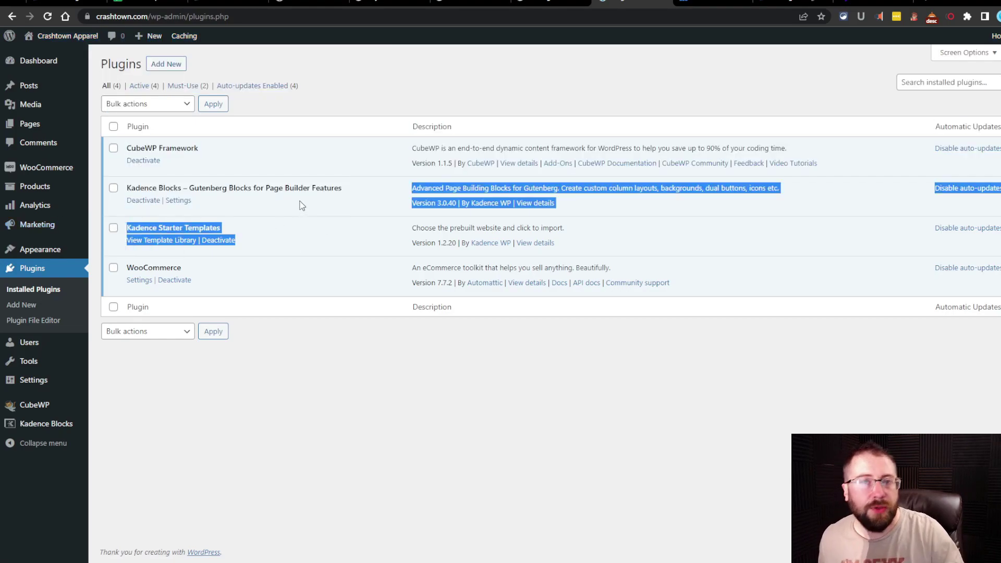
click(301, 205)
drag(206, 298, 183, 280)
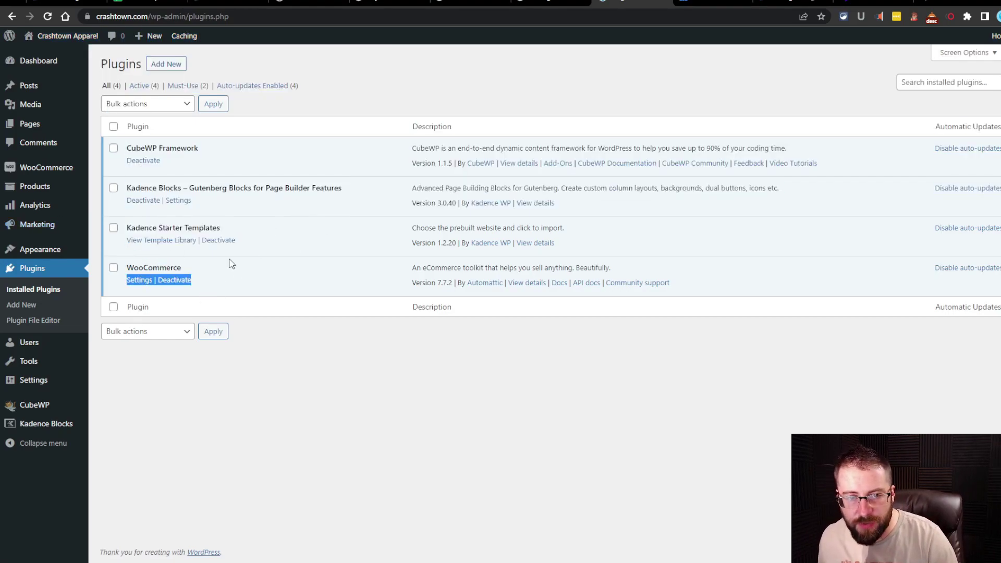
click(266, 253)
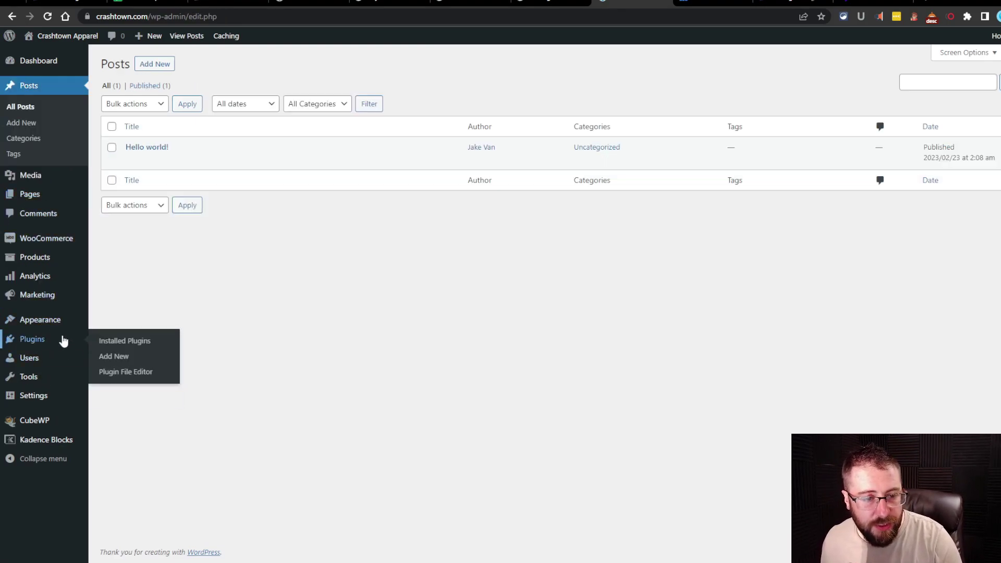
Browse the Posts list, then return to the admin's CubeWP dashboard.
mouse_move(57, 182)
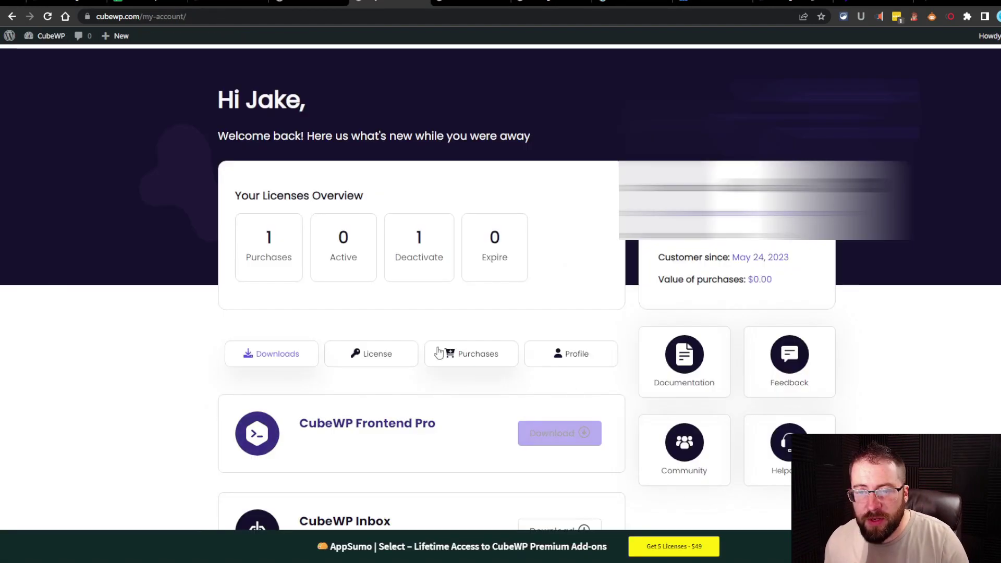
scroll(512, 339, down, 5)
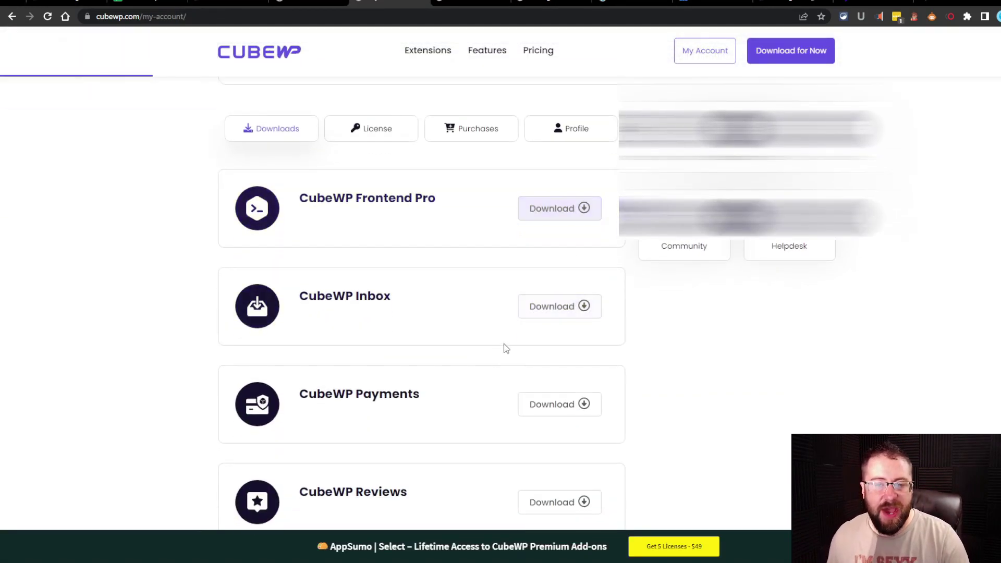
scroll(449, 357, down, 5)
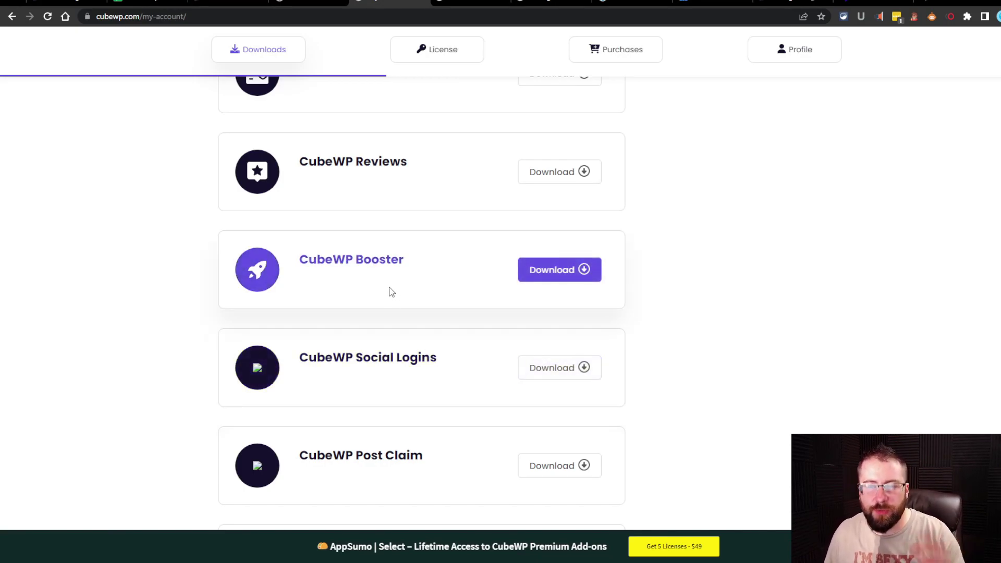
scroll(393, 197, up, 10)
key(ctrl+Tab)
key(ctrl+Tab)
key(ctrl+Tab)
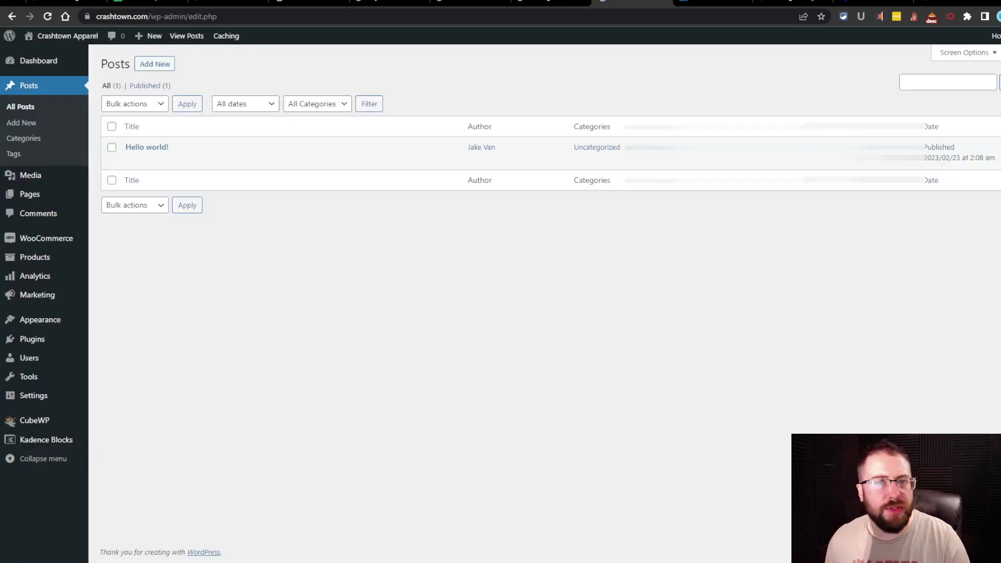
key(alt+Left)
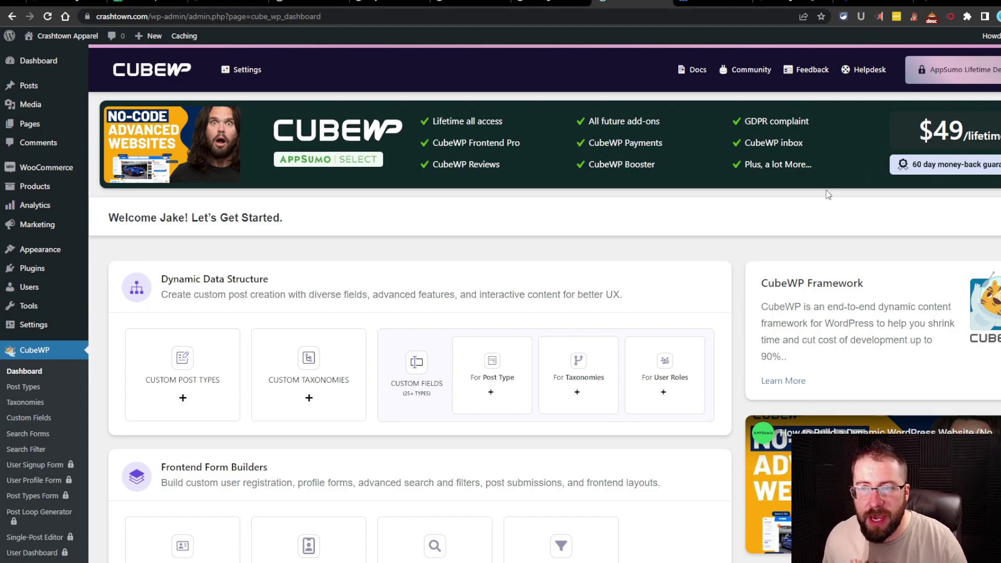
Read the Dynamic Data Structure and CubeWP Framework descriptions on the CubeWP dashboard.
scroll(861, 199, down, 2)
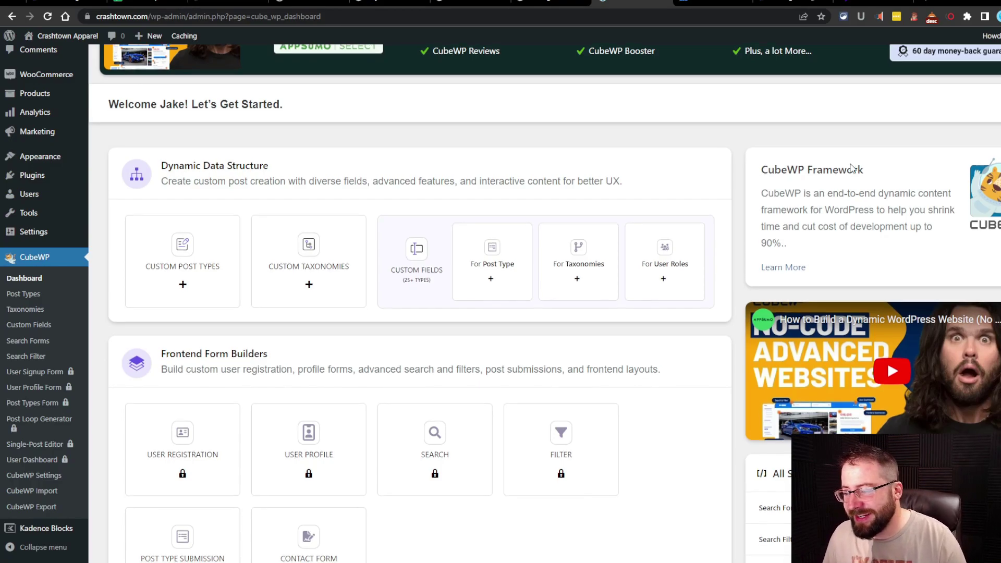
scroll(178, 246, up, 2)
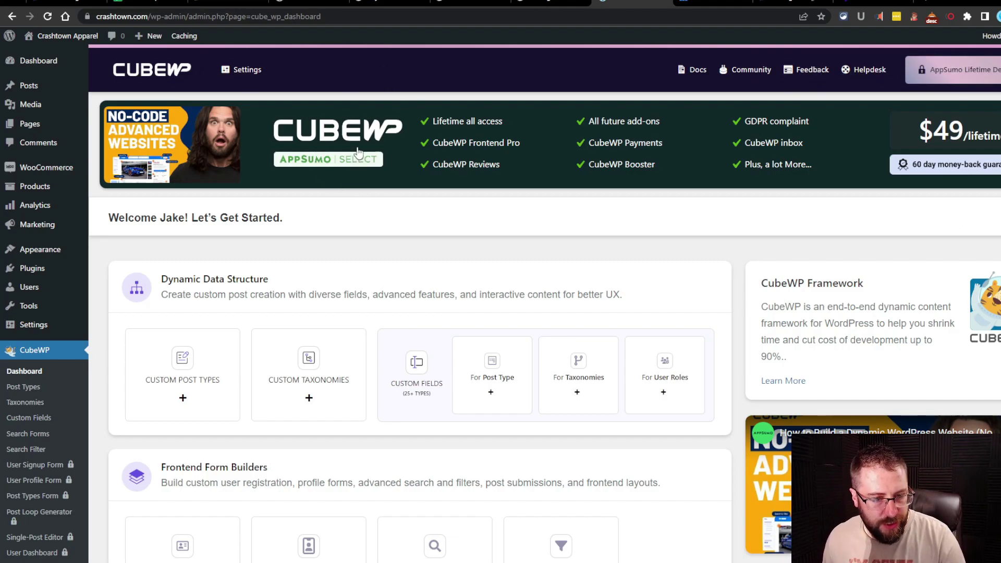
scroll(21, 449, down, 2)
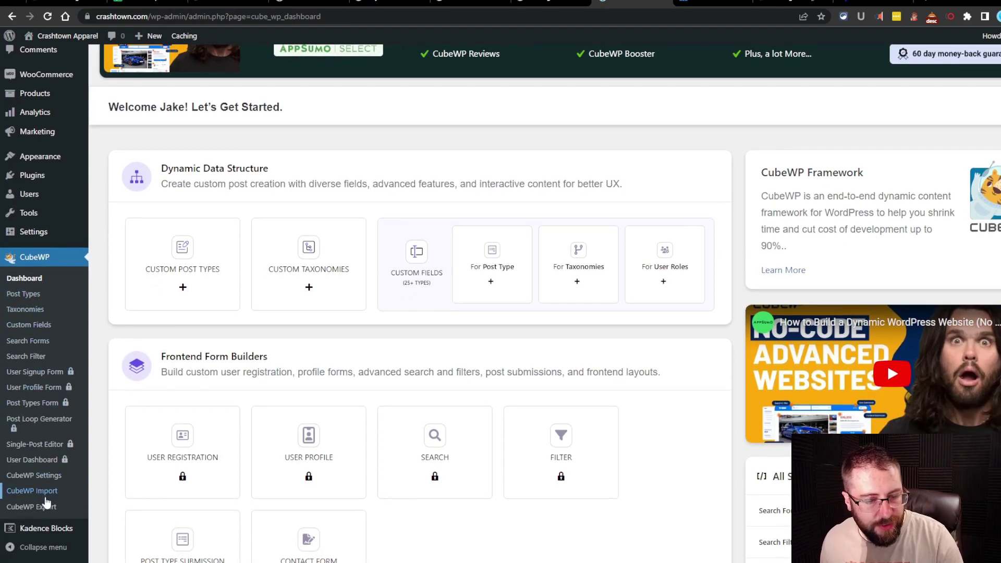
scroll(112, 457, up, 2)
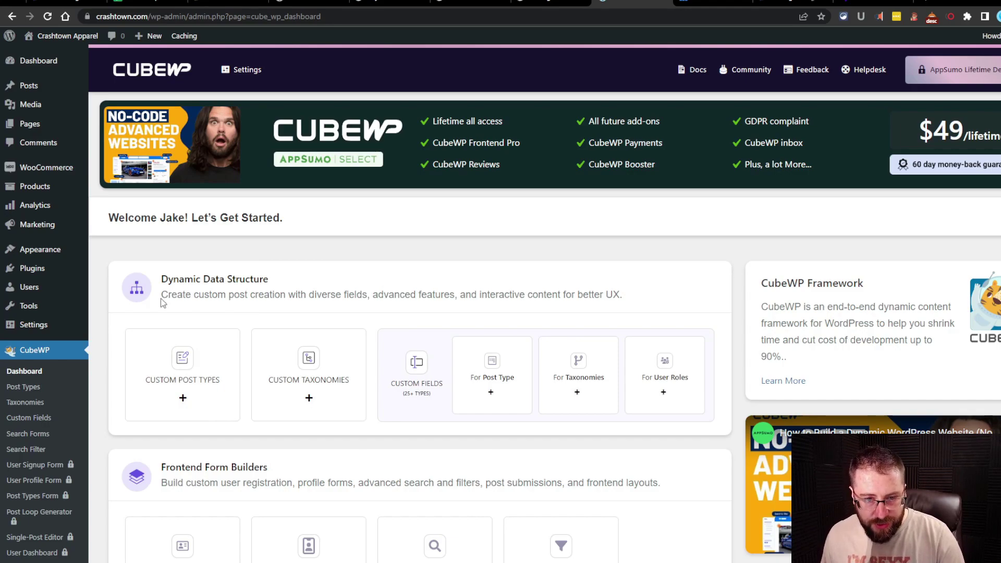
drag(165, 300, 604, 297)
click(634, 299)
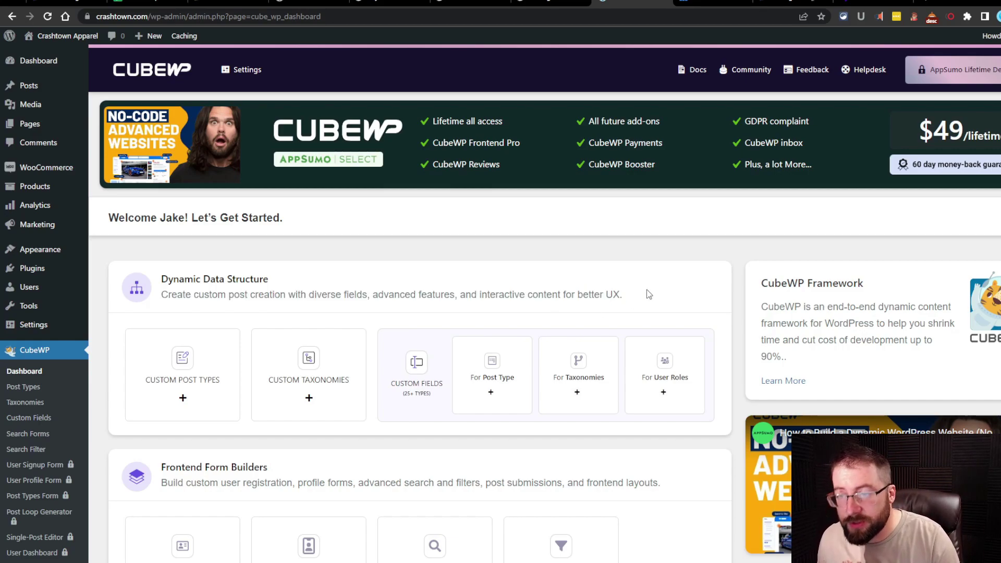
drag(762, 307, 835, 342)
click(726, 276)
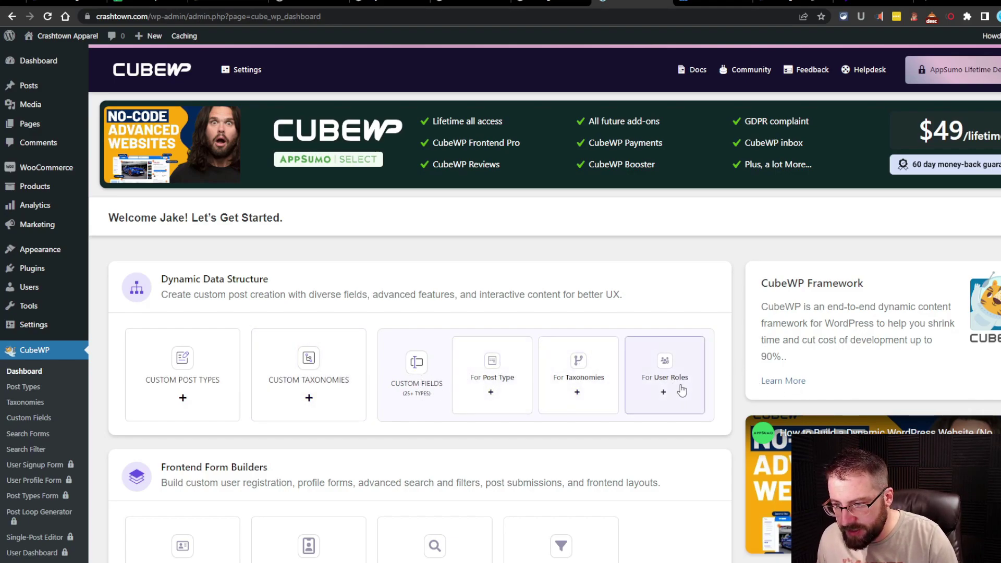
scroll(683, 390, down, 6)
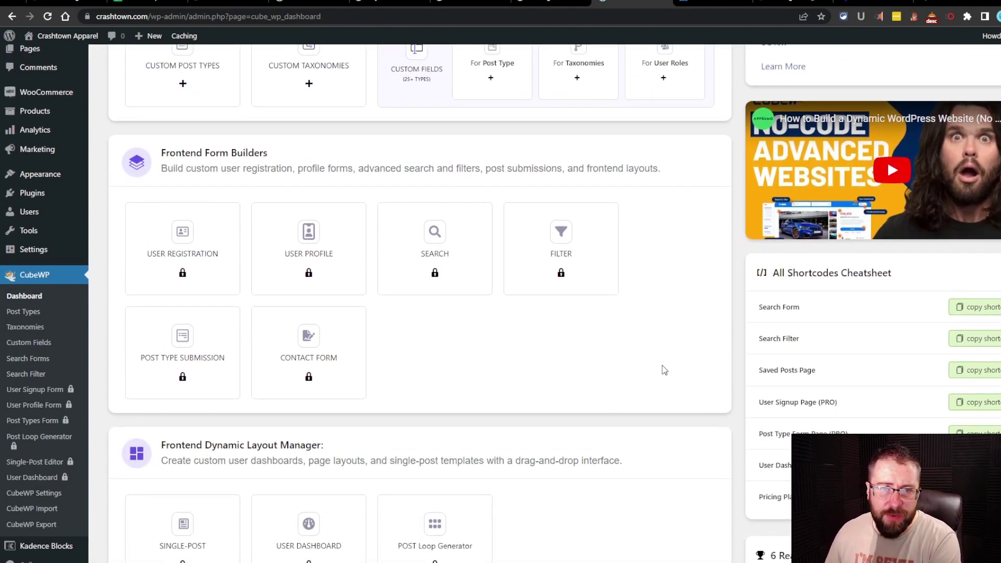
scroll(663, 370, down, 1)
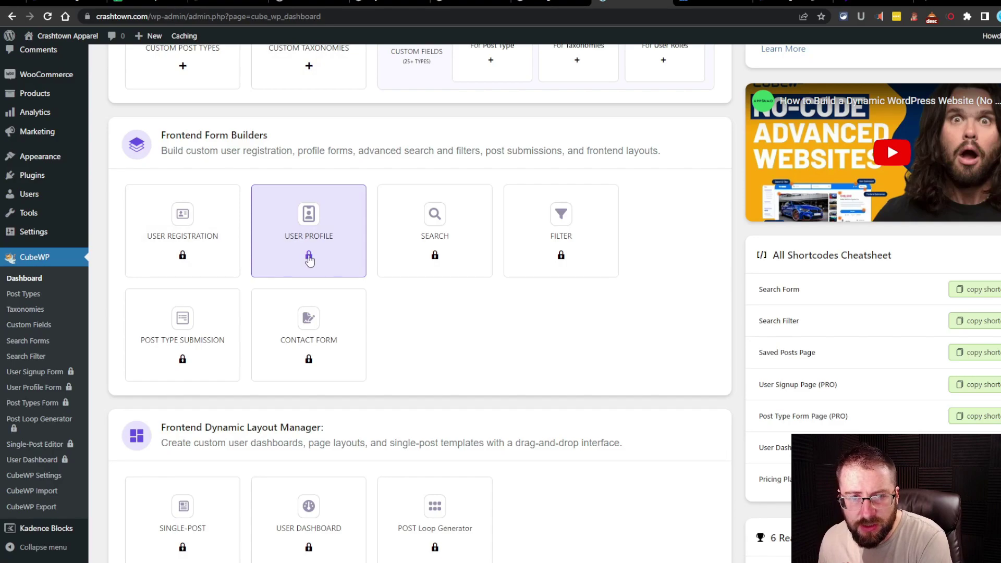
click(390, 4)
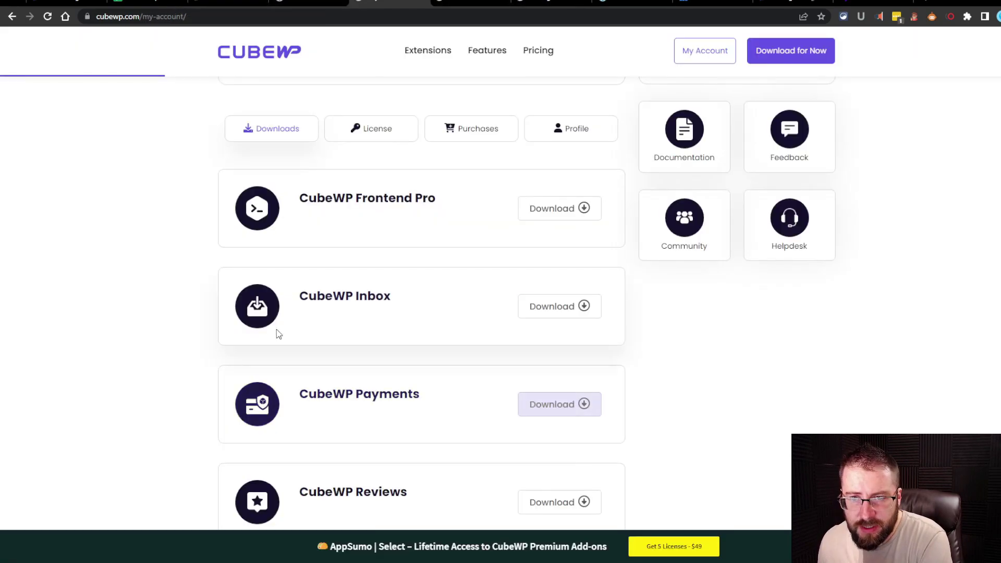
click(632, 4)
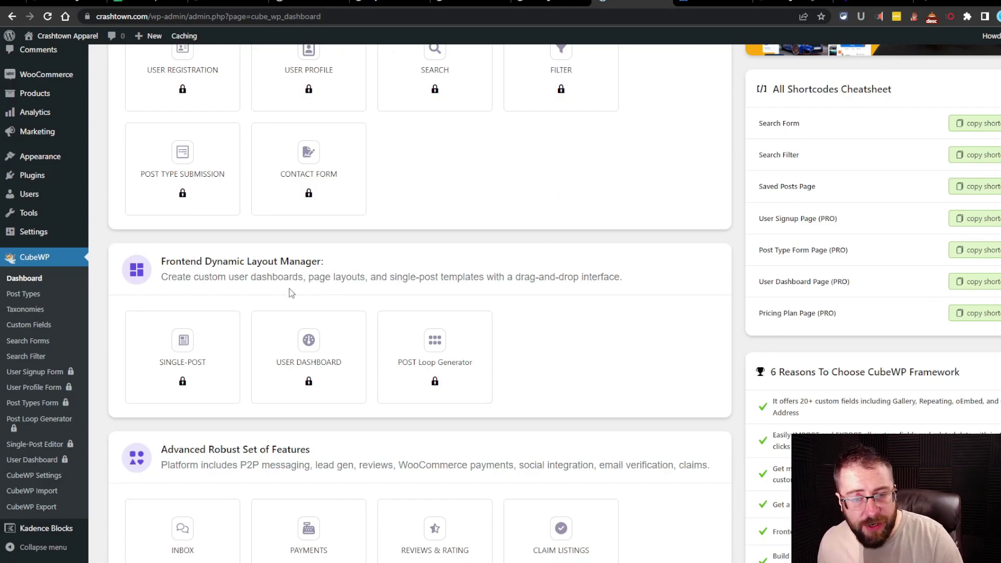
scroll(393, 351, down, 2)
scroll(440, 388, up, 9)
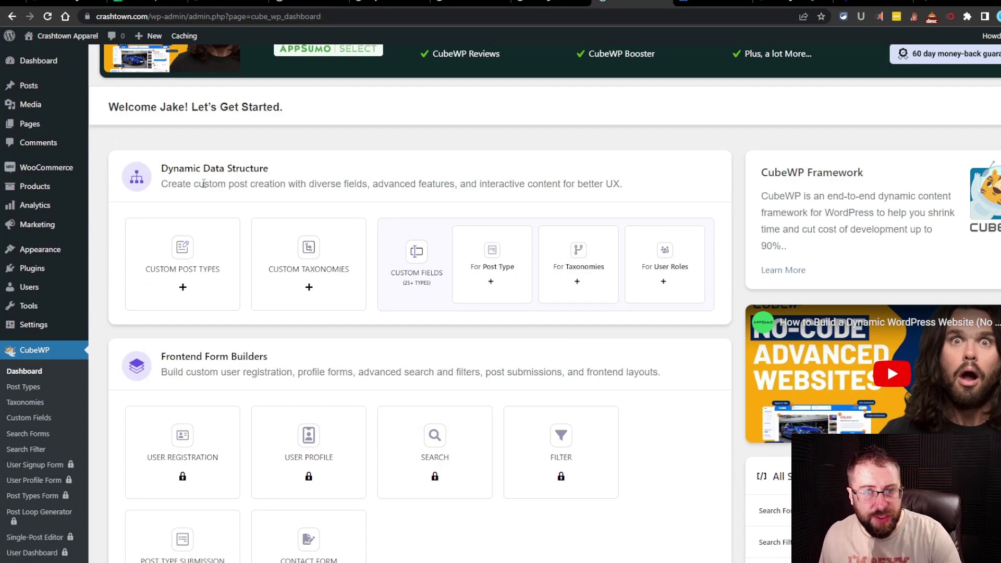
scroll(211, 198, down, 3)
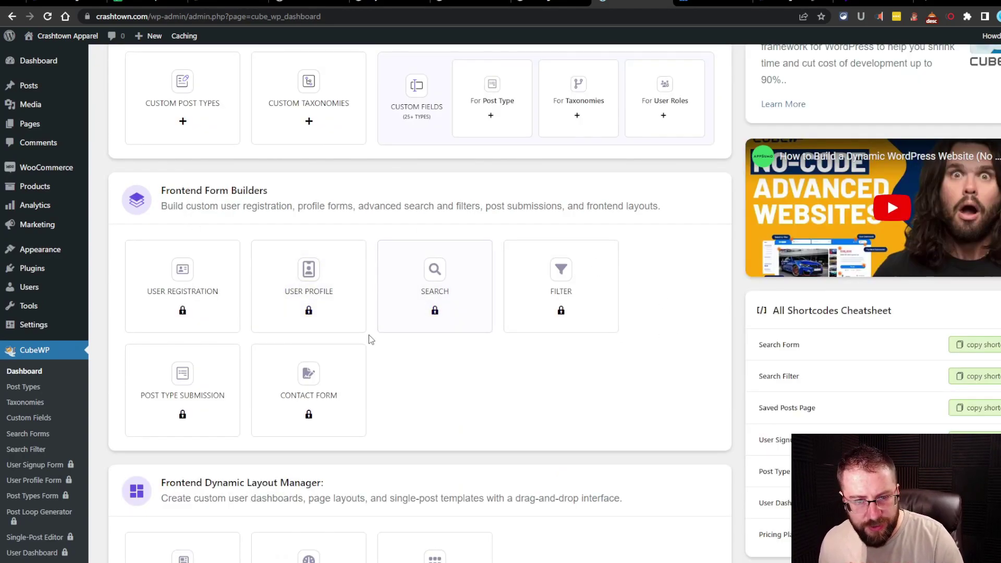
scroll(373, 371, down, 3)
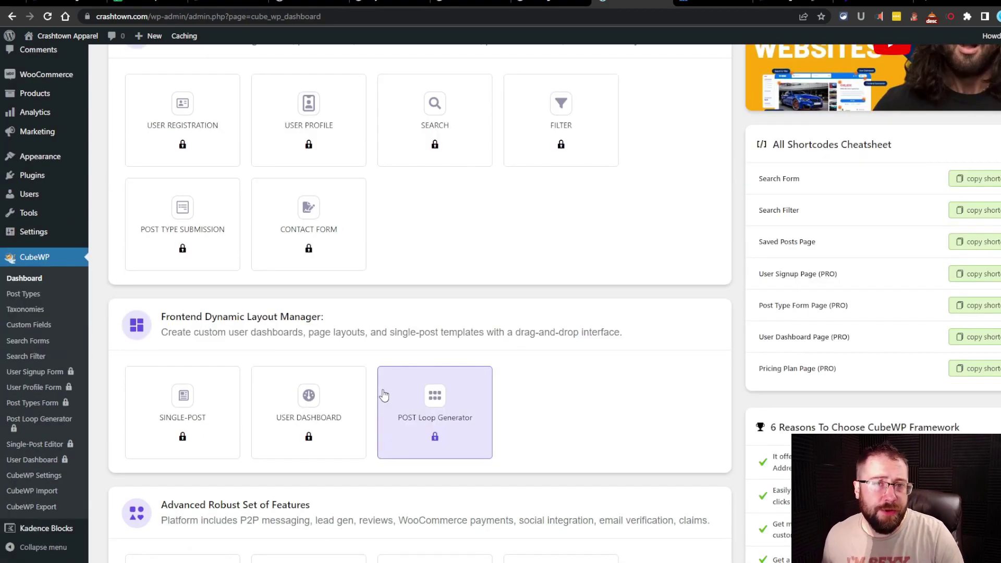
scroll(382, 391, down, 1)
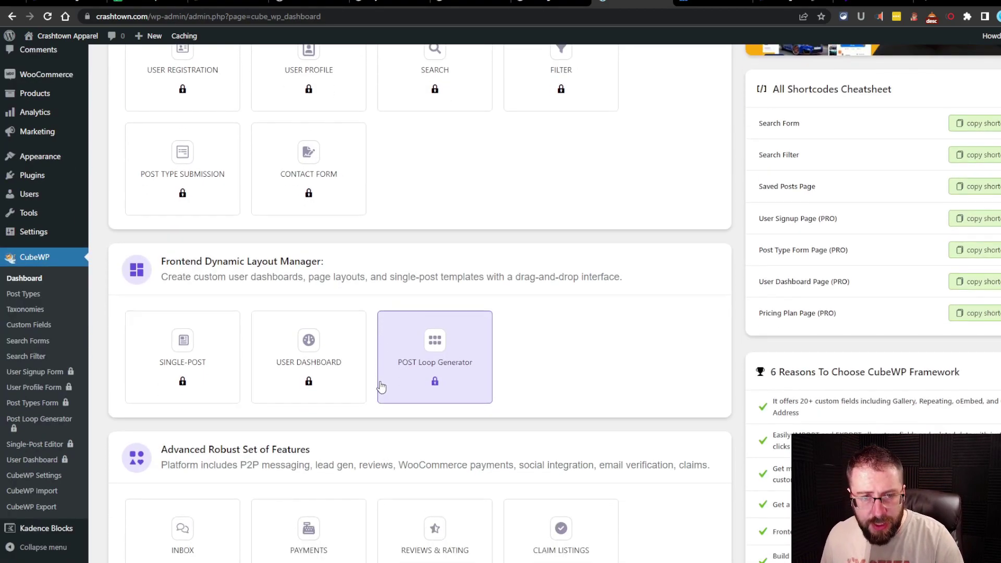
scroll(381, 386, down, 5)
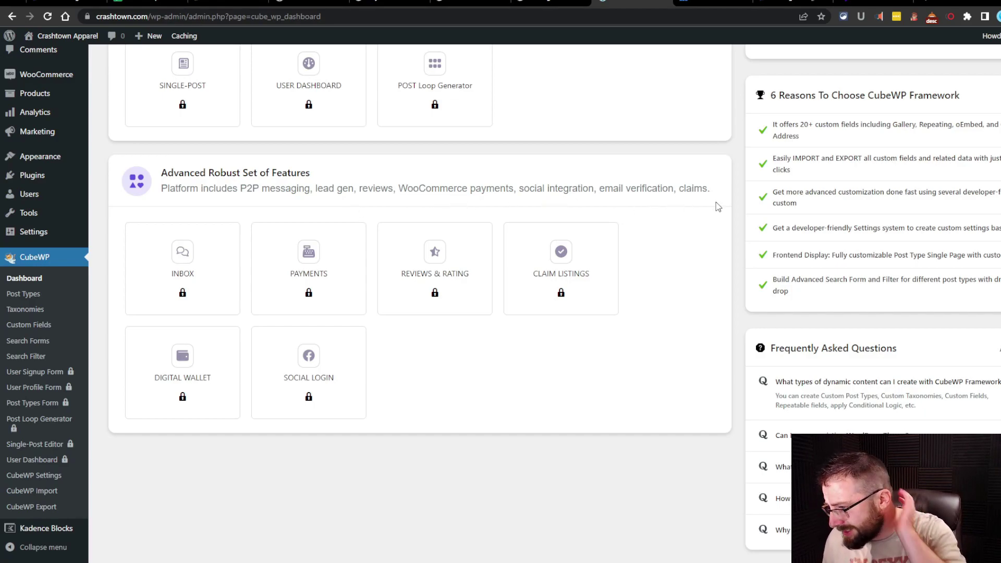
scroll(718, 207, up, 15)
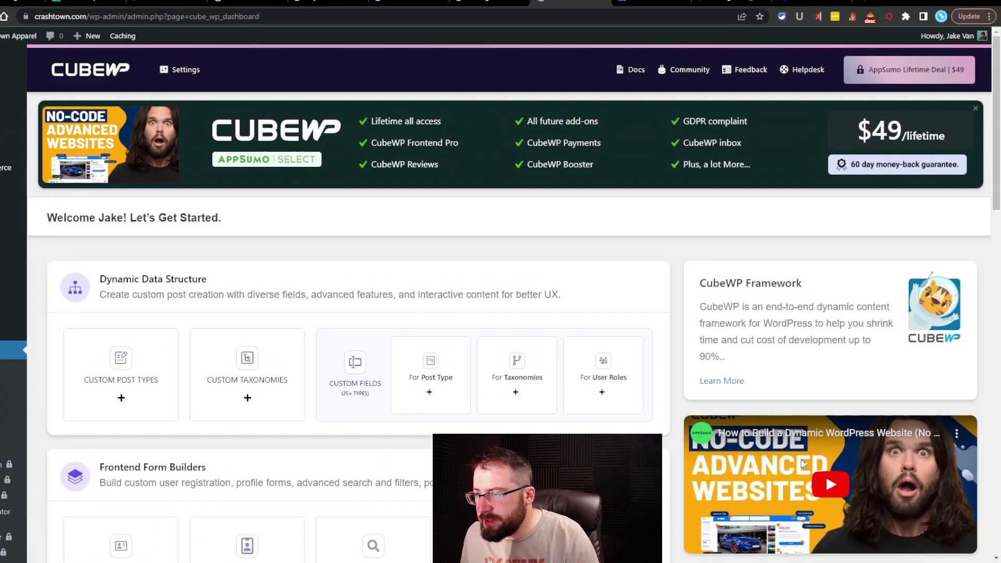
Scroll to the Shortcodes Cheatsheet and review its PRO-only entries.
scroll(801, 459, down, 3)
scroll(791, 313, up, 3)
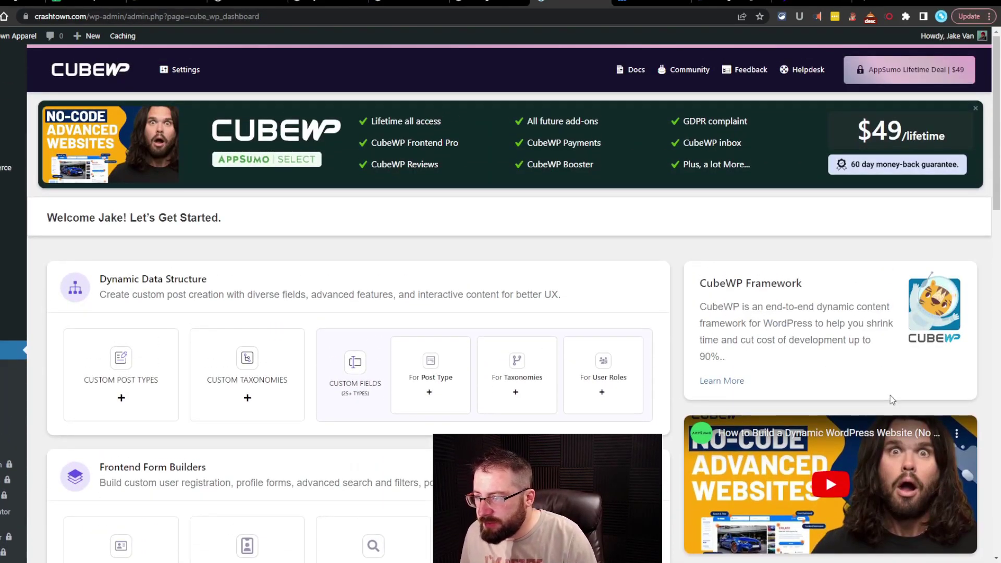
scroll(890, 398, down, 2)
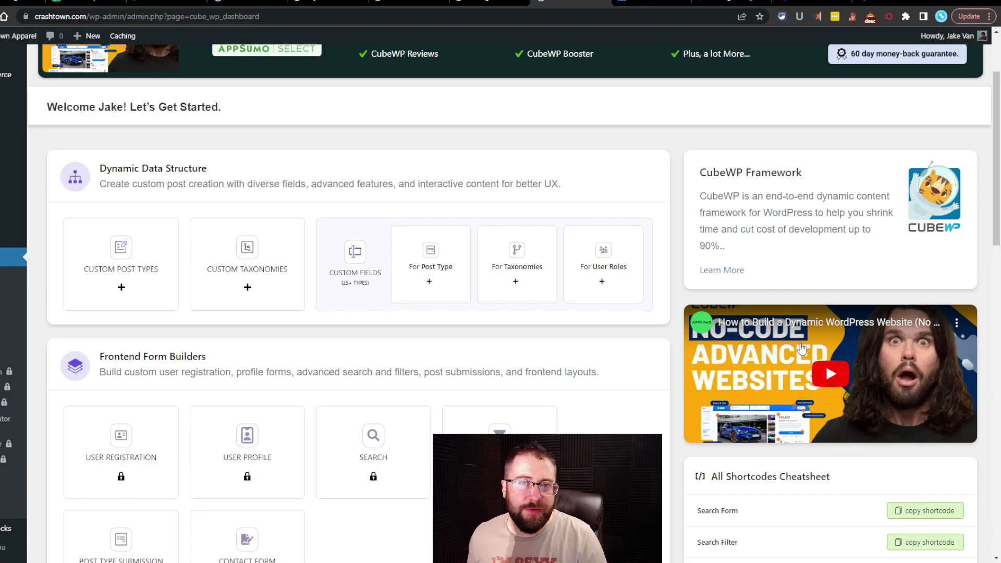
scroll(869, 331, down, 1)
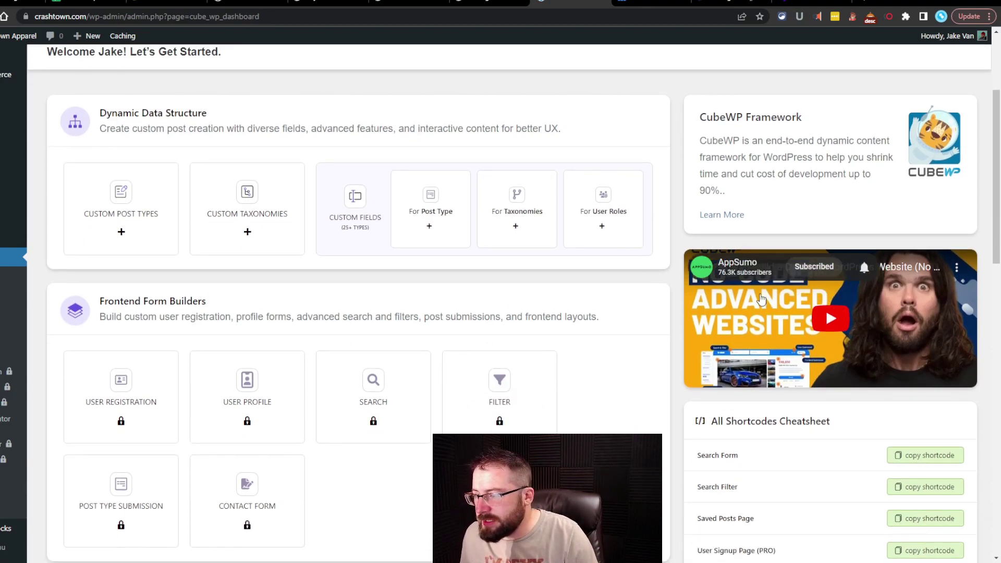
scroll(702, 205, down, 4)
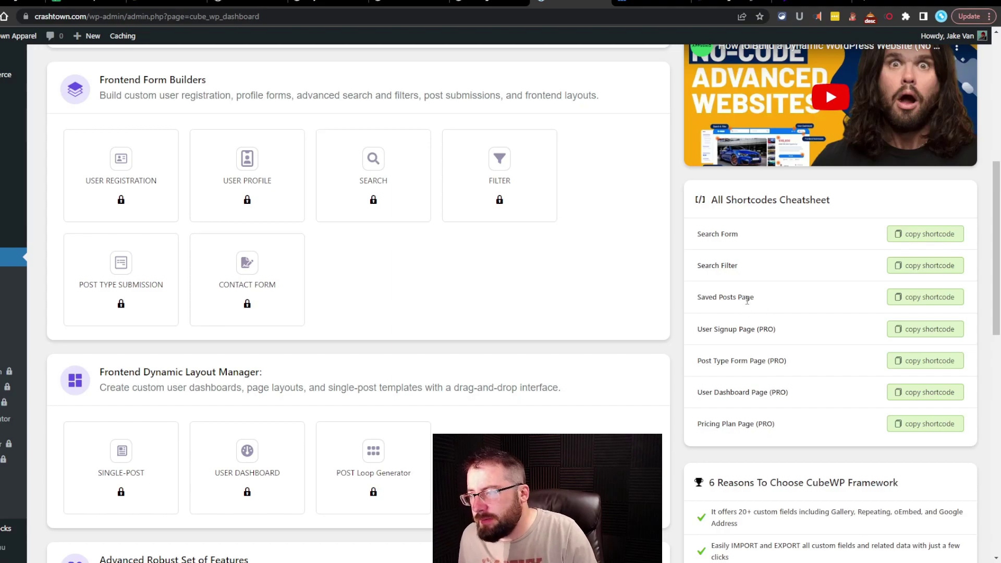
drag(691, 329, 822, 436)
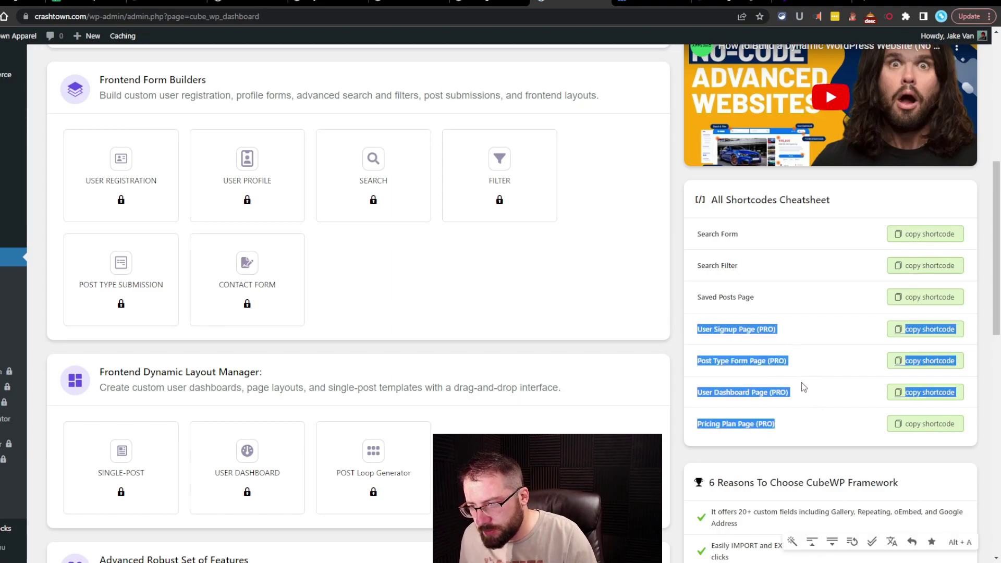
scroll(799, 362, down, 5)
click(728, 198)
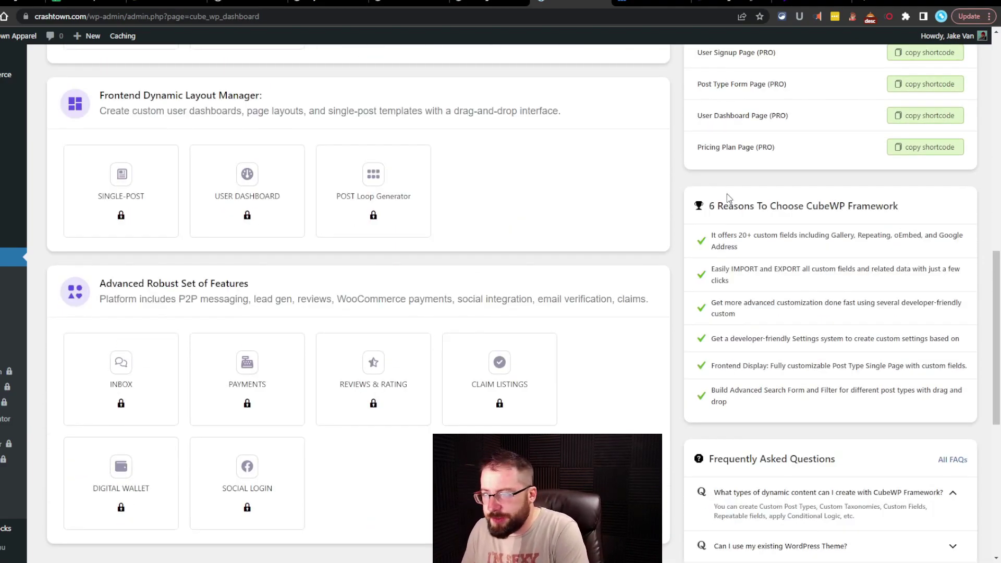
scroll(728, 197, down, 5)
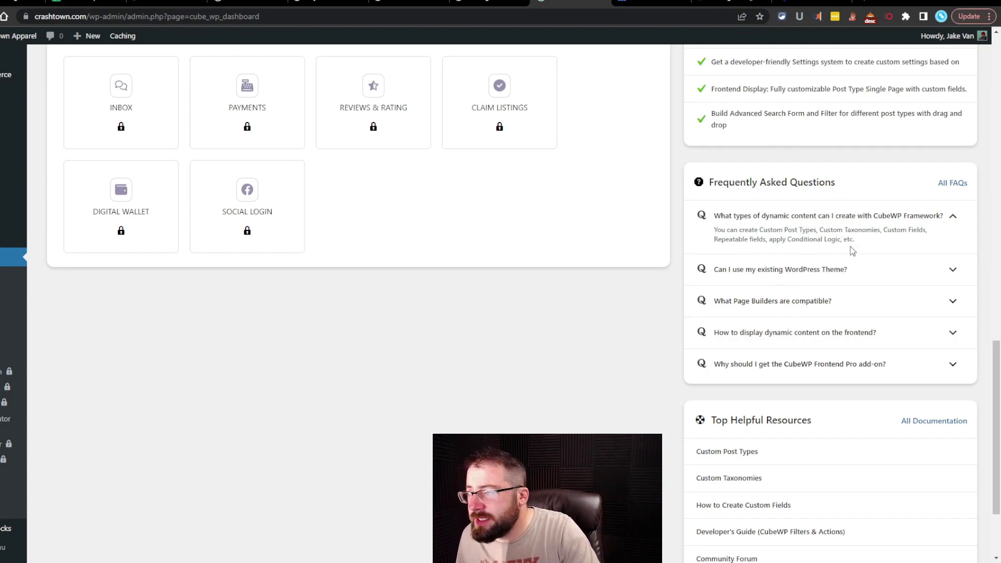
Expand the FAQs on existing themes, page builders, frontend dynamic content and Frontend Pro.
click(787, 270)
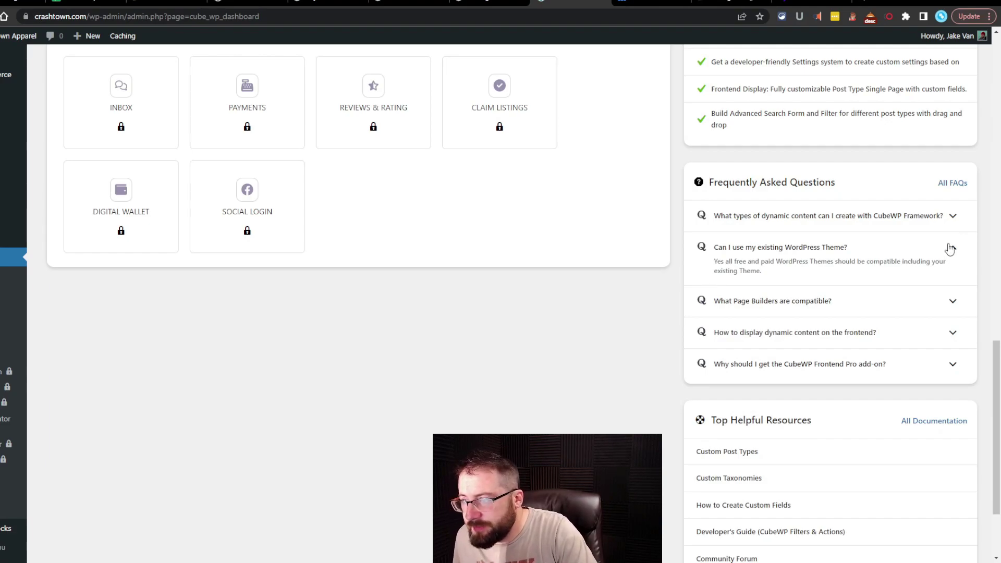
click(926, 297)
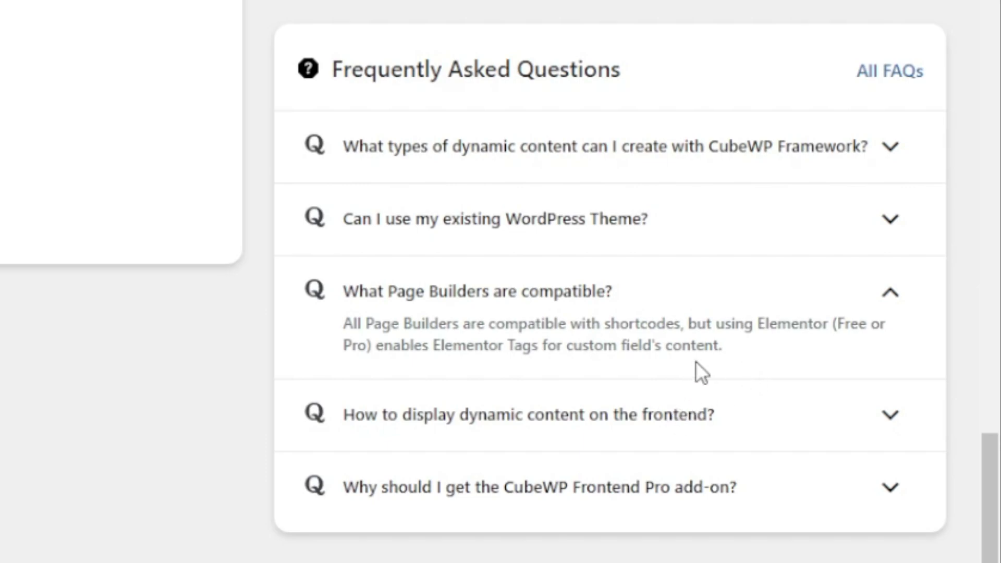
click(685, 412)
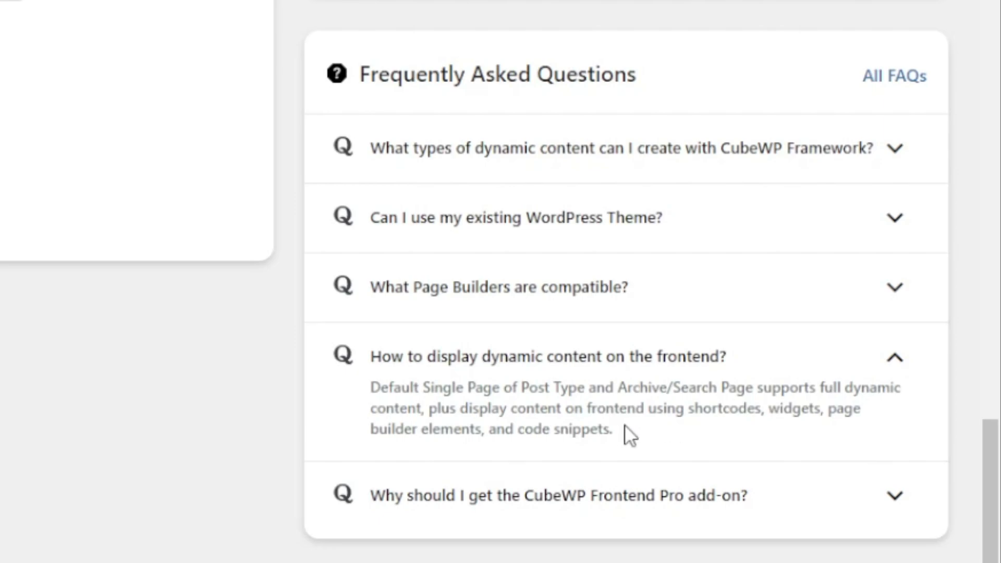
click(640, 480)
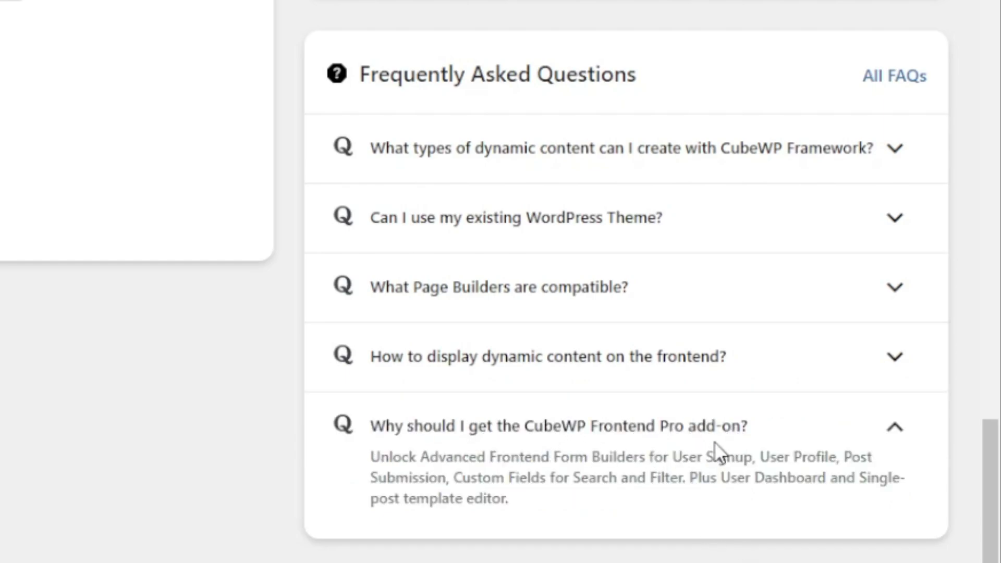
drag(436, 456, 374, 478)
click(517, 459)
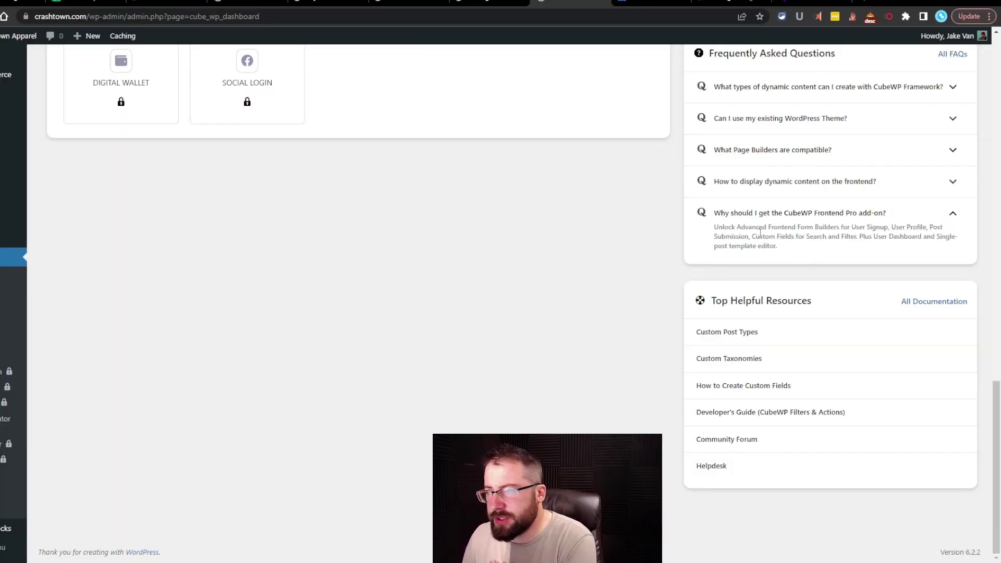
scroll(811, 252, up, 8)
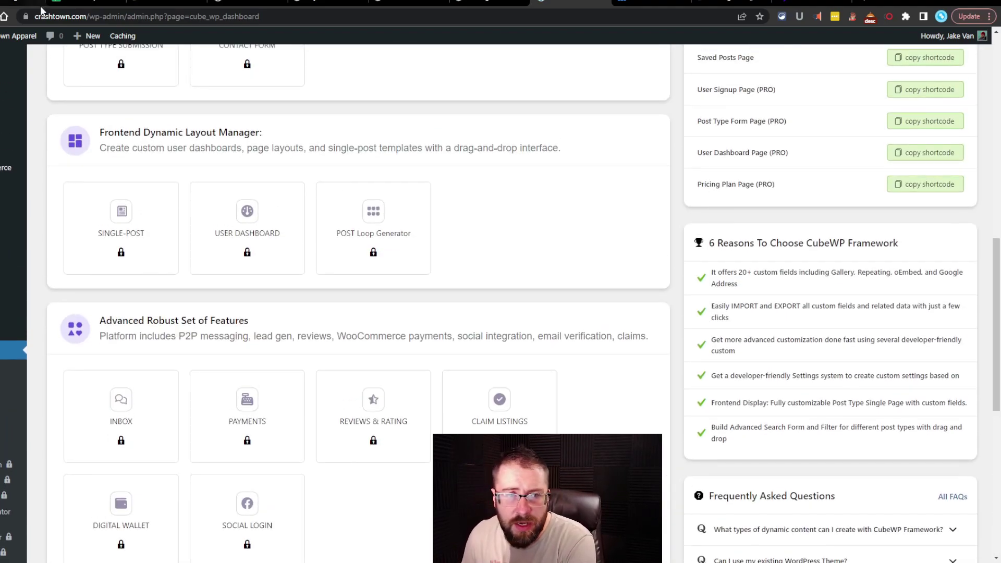
mouse_move(13, 87)
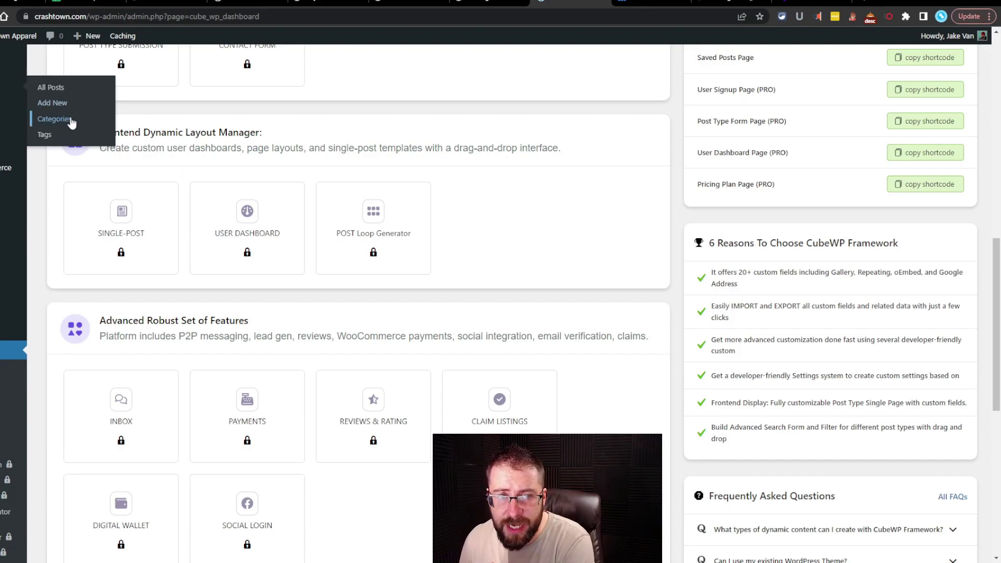
mouse_move(4, 62)
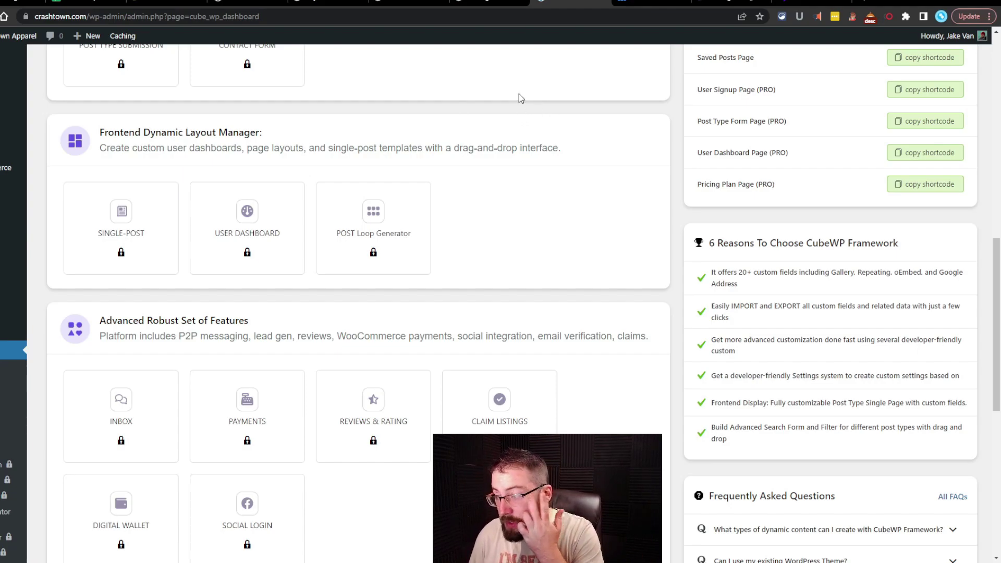
scroll(521, 98, down, 8)
scroll(521, 98, up, 10)
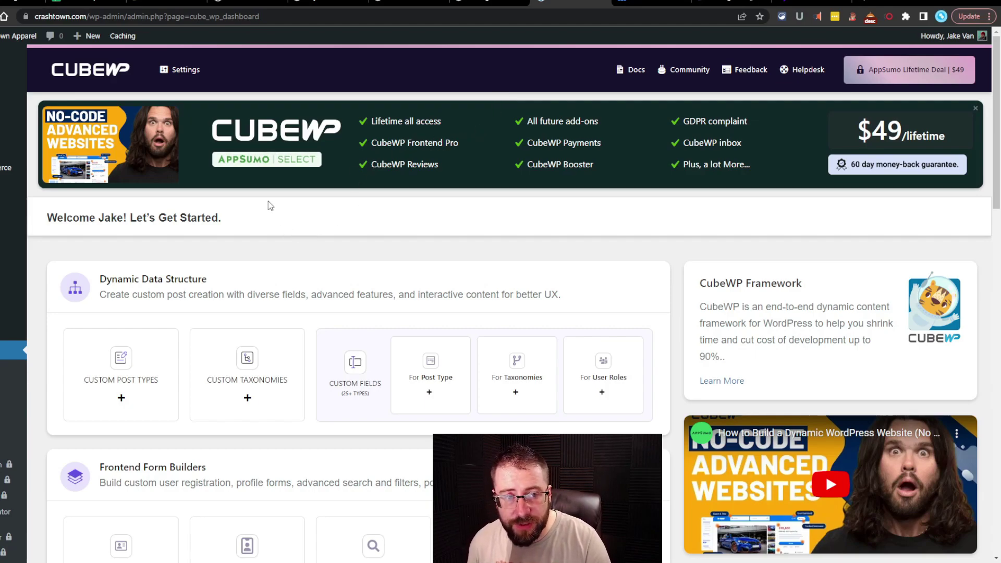
scroll(358, 234, down, 1)
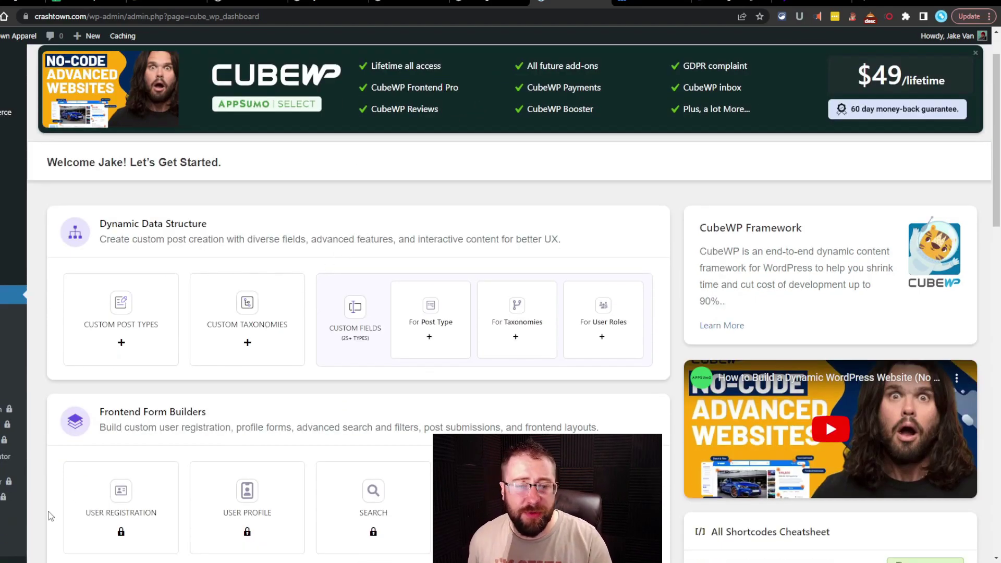
scroll(517, 211, up, 1)
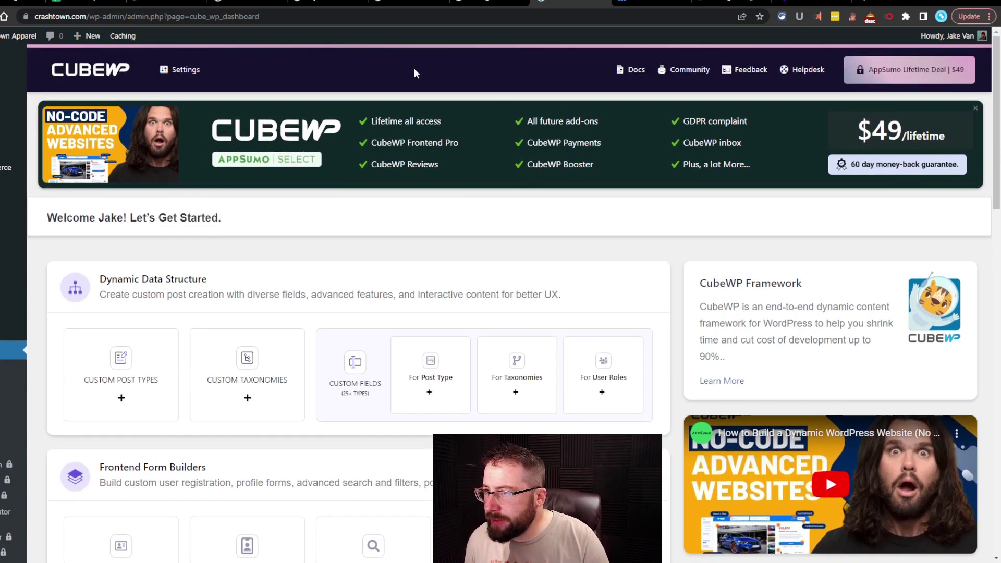
Open CubeWP settings and read the help text on external custom post types.
click(181, 71)
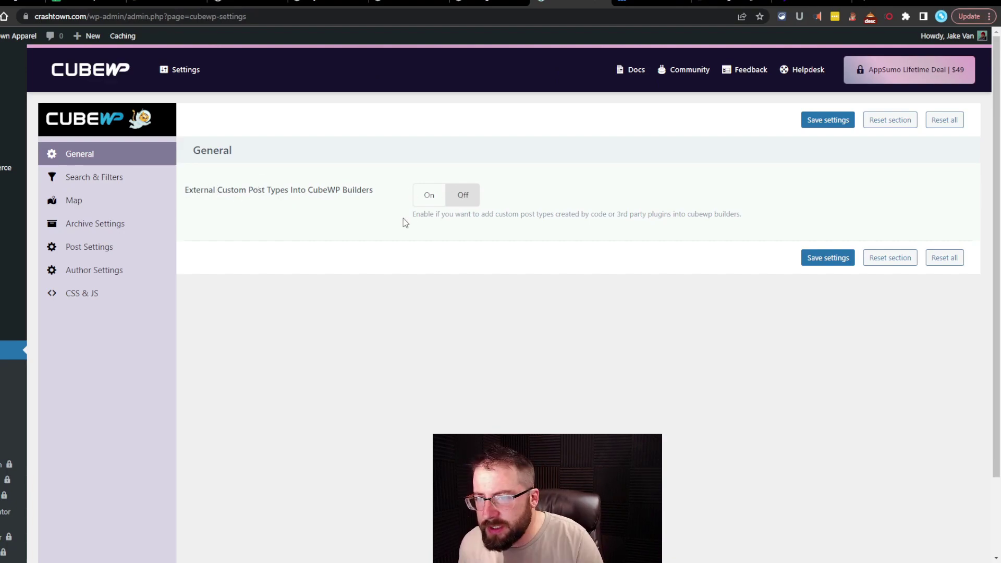
drag(421, 213, 745, 219)
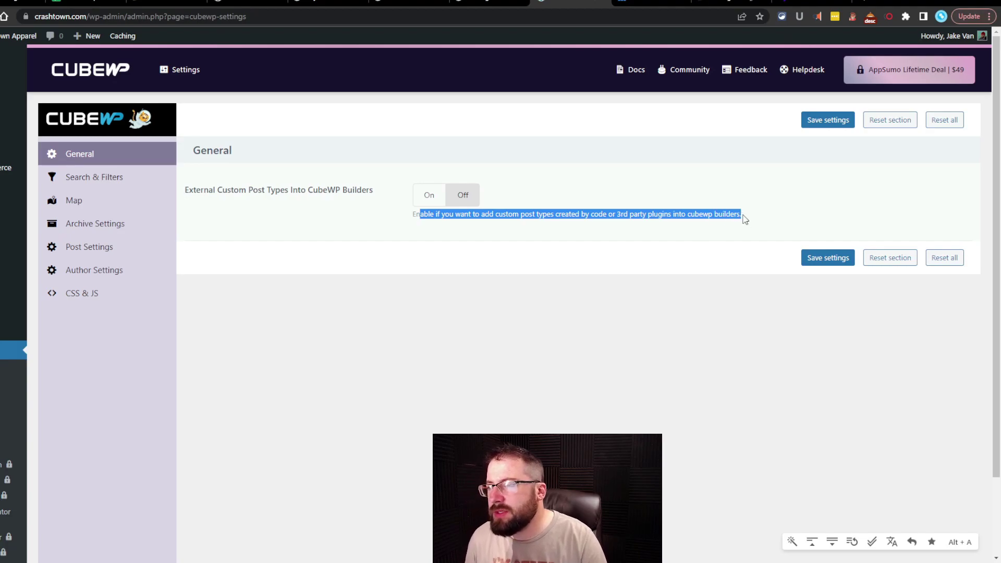
click(747, 218)
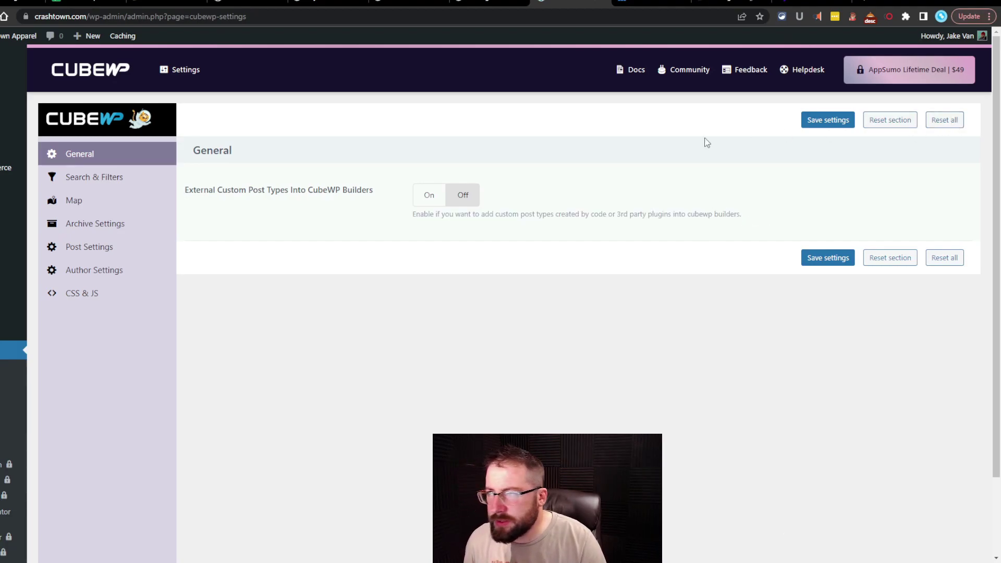
Check the Map settings' map types, keeping OpenStreet Map, then view Archive Settings.
click(92, 177)
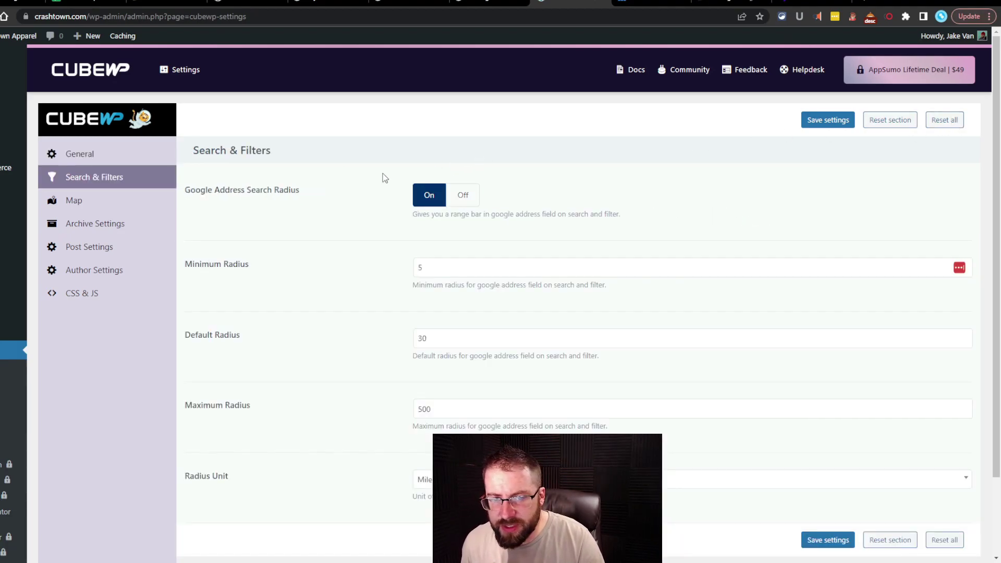
click(83, 200)
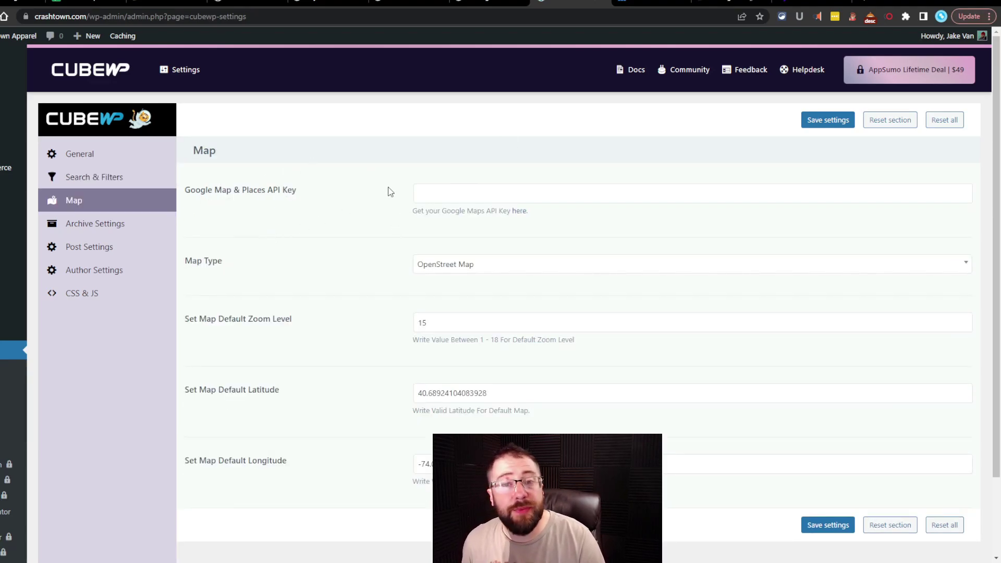
scroll(386, 190, down, 2)
click(485, 176)
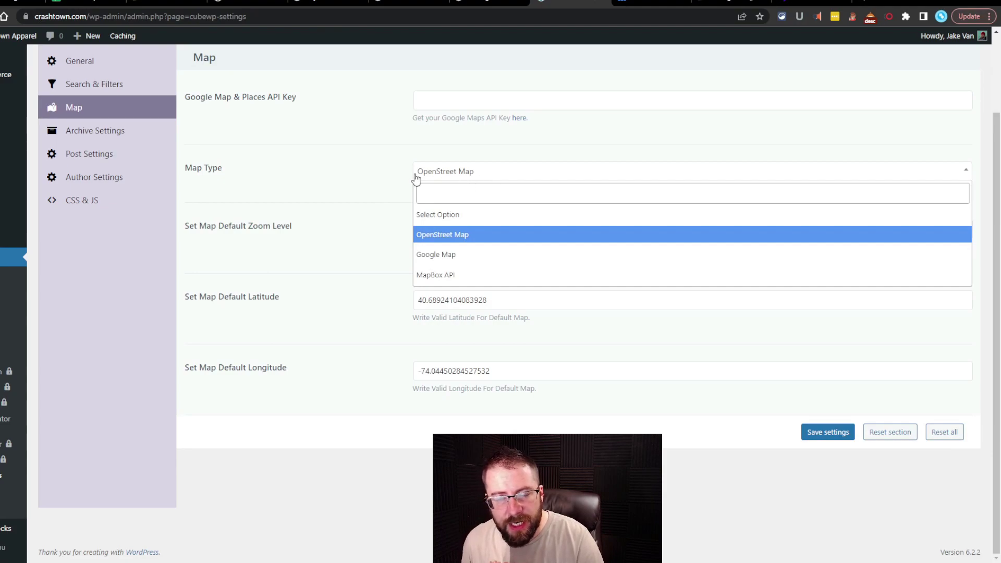
click(360, 228)
click(504, 171)
click(324, 154)
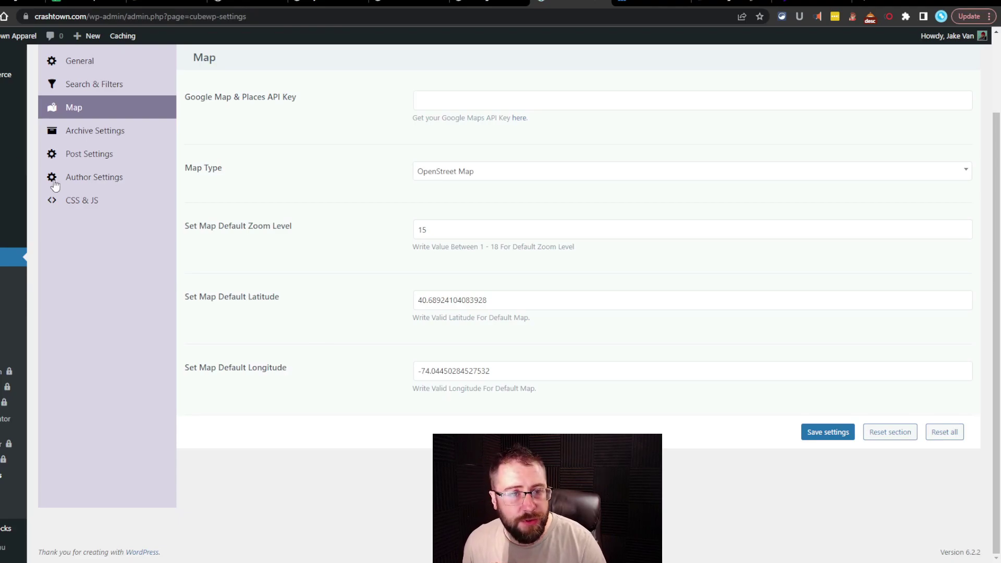
click(94, 130)
Scroll through the Post Settings options, then move on to Author Settings.
scroll(334, 193, down, 1)
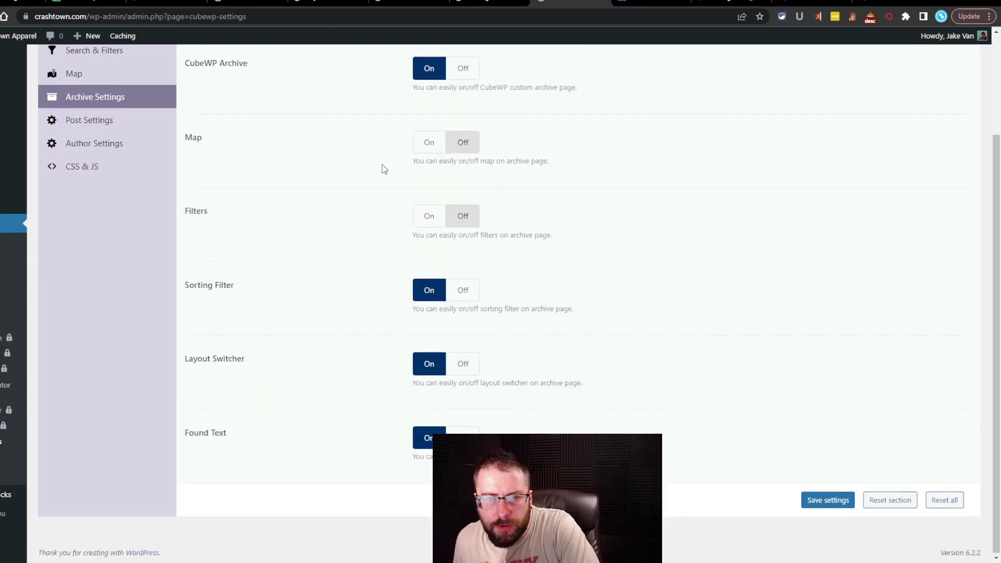
scroll(368, 161, up, 2)
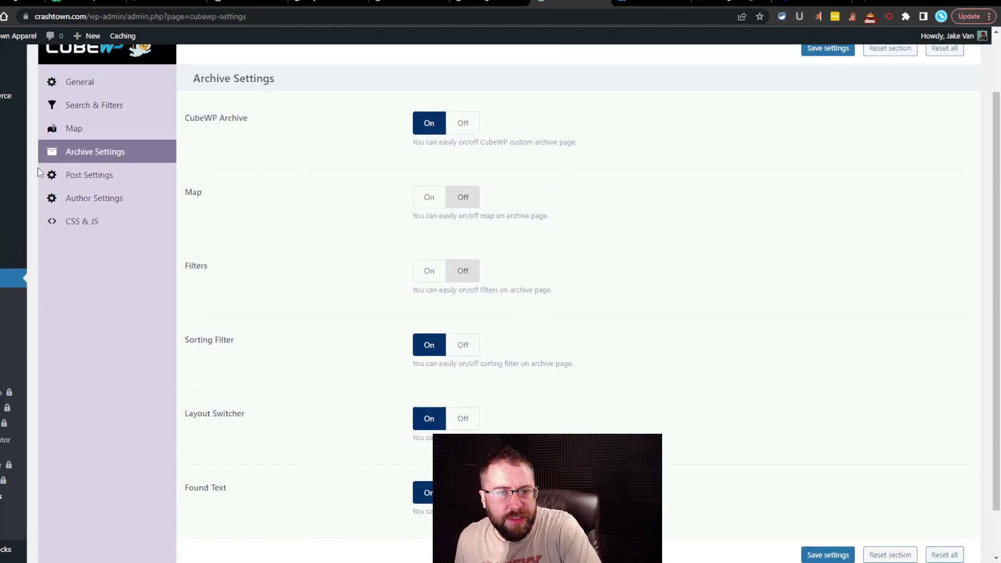
click(79, 178)
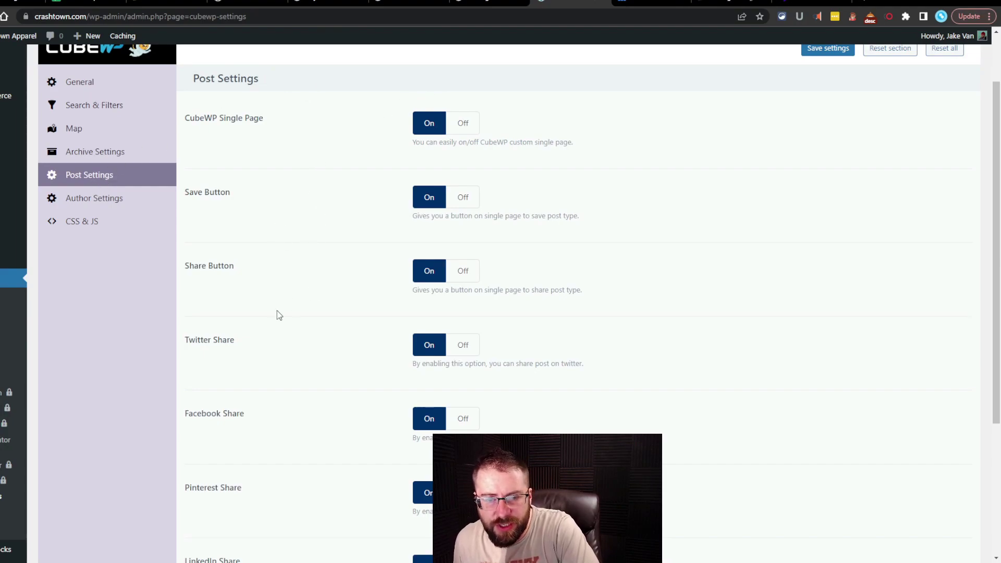
scroll(292, 424, down, 1)
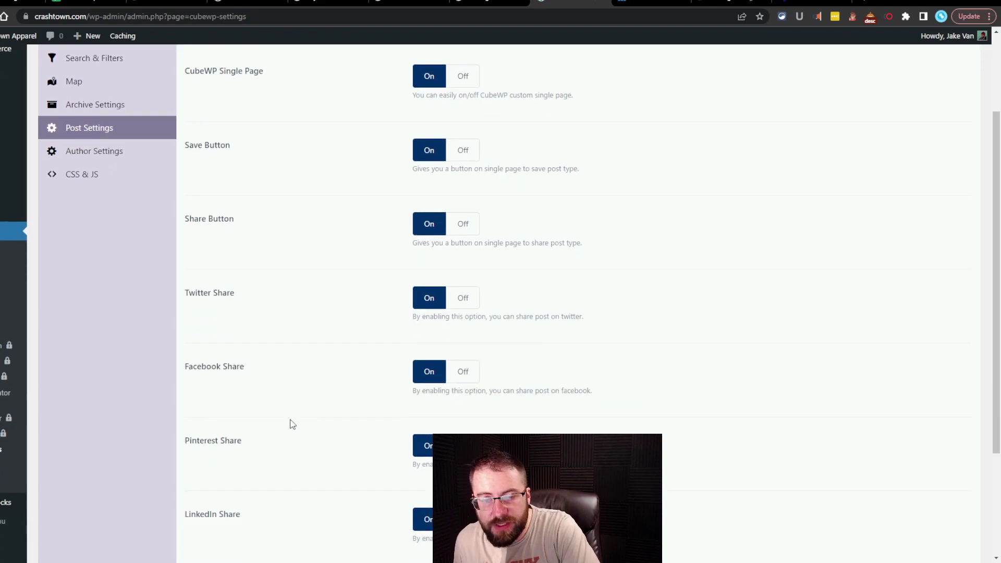
scroll(292, 424, down, 3)
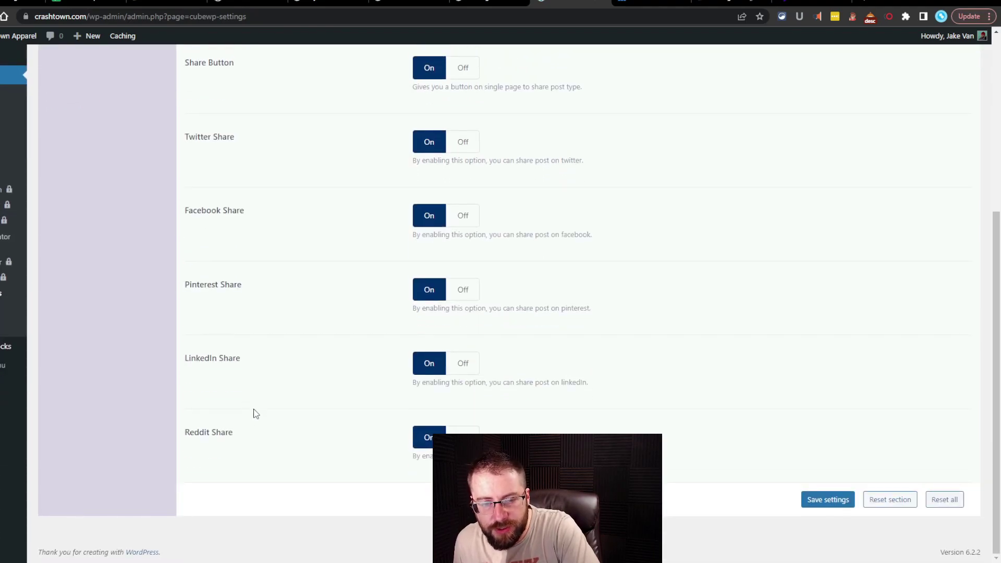
scroll(251, 413, up, 4)
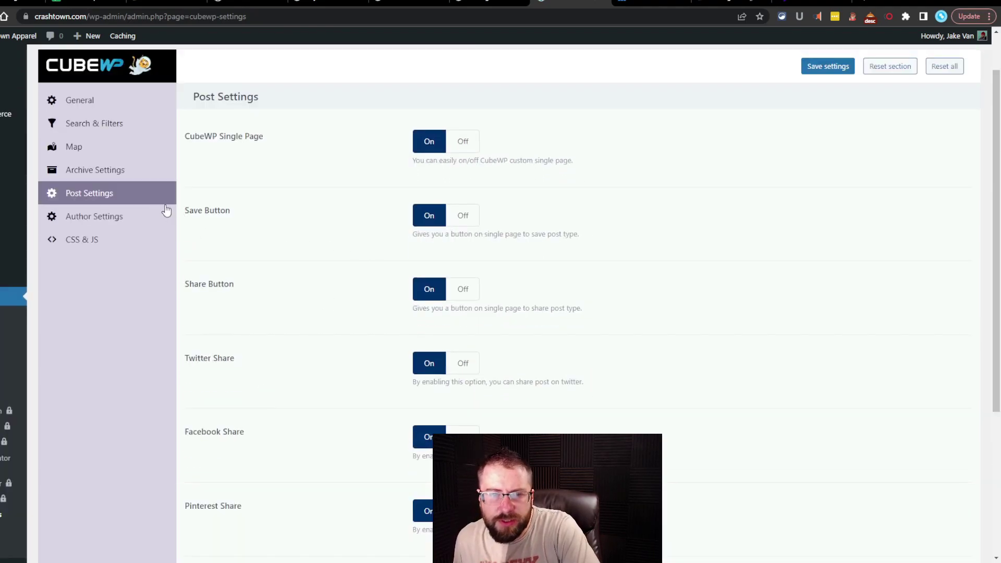
click(103, 215)
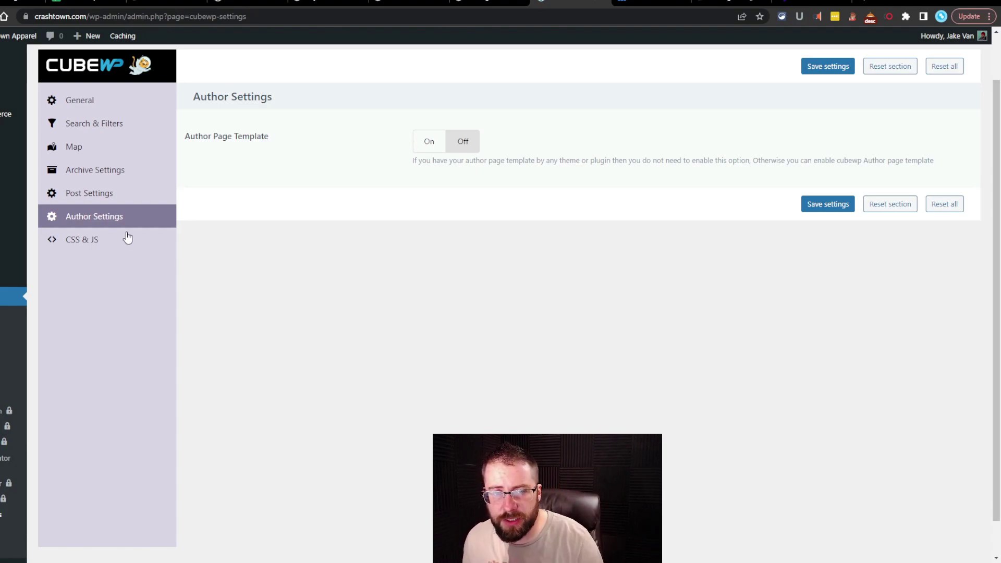
Turn on Author Page Template and view its post type choices without changing them.
click(429, 141)
scroll(387, 213, down, 2)
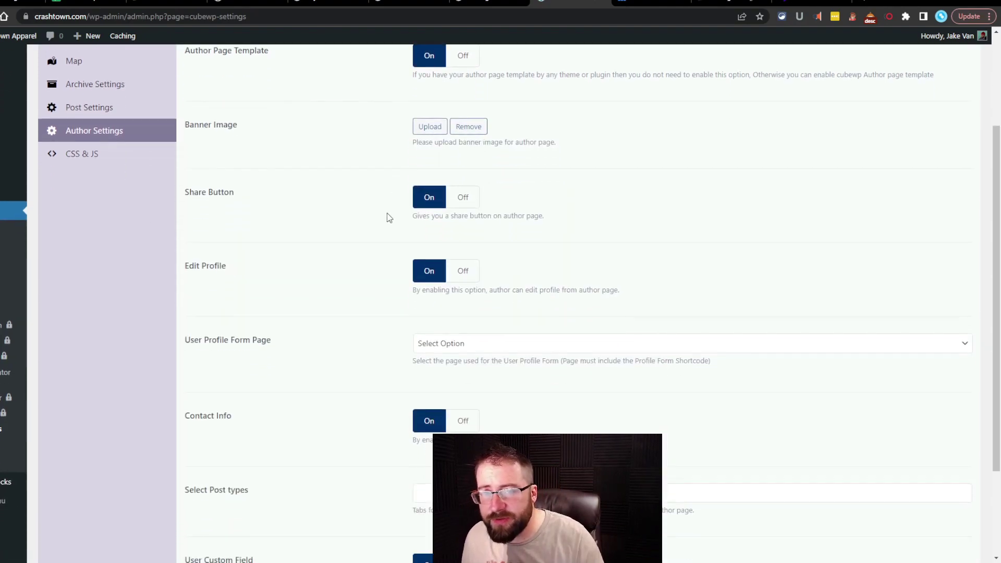
scroll(250, 134, up, 3)
scroll(392, 182, down, 3)
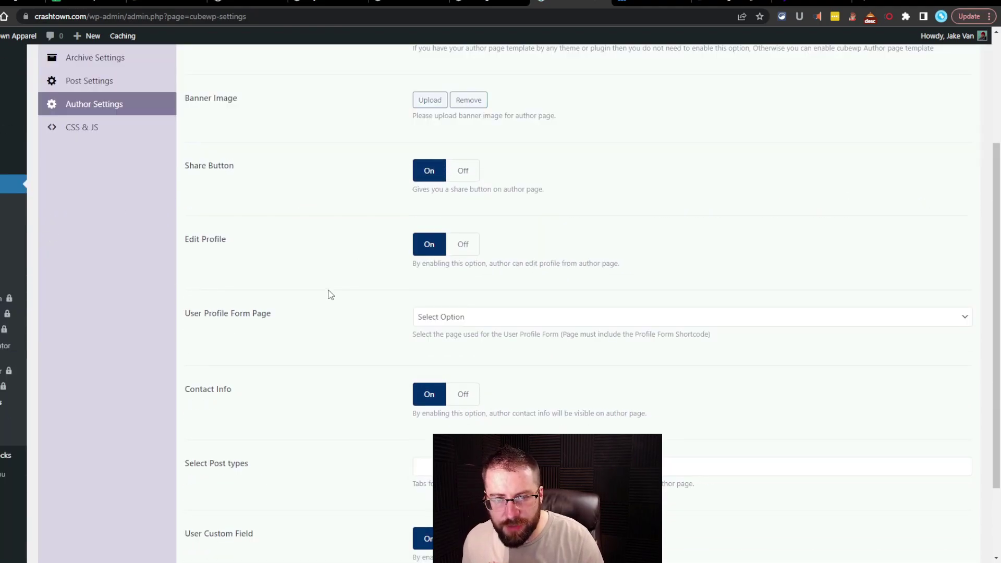
scroll(342, 313, up, 1)
scroll(355, 320, down, 3)
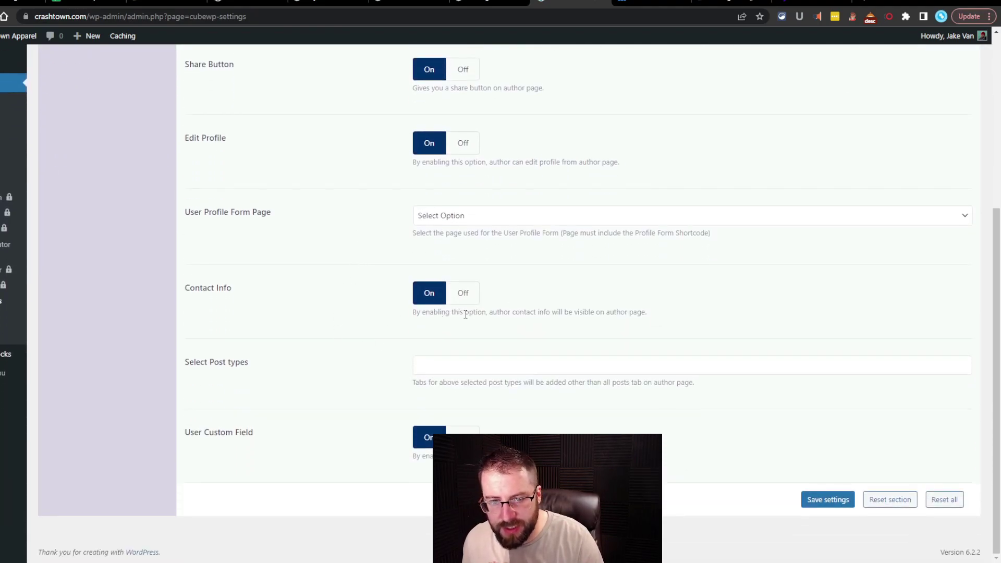
click(550, 364)
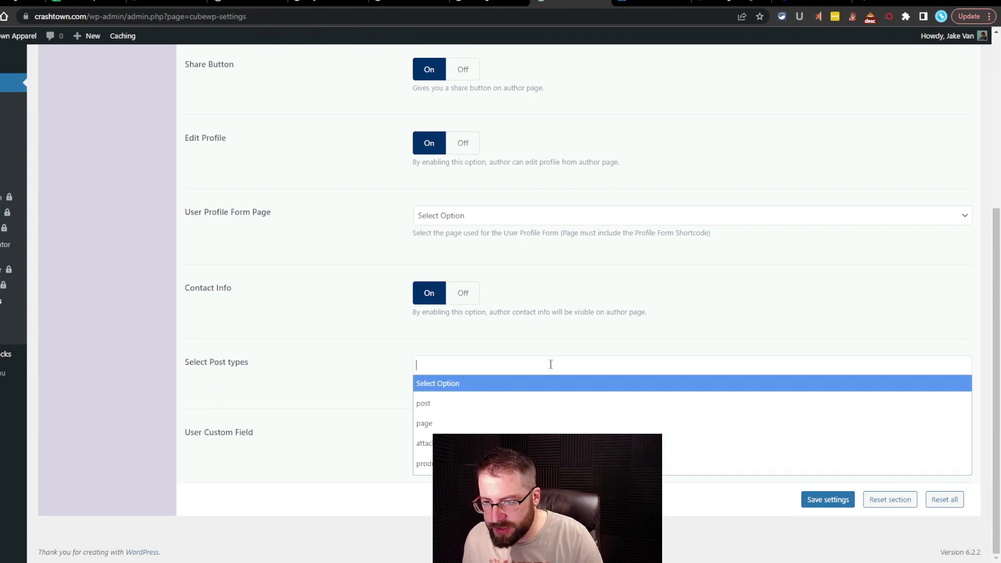
click(303, 373)
click(479, 368)
click(352, 369)
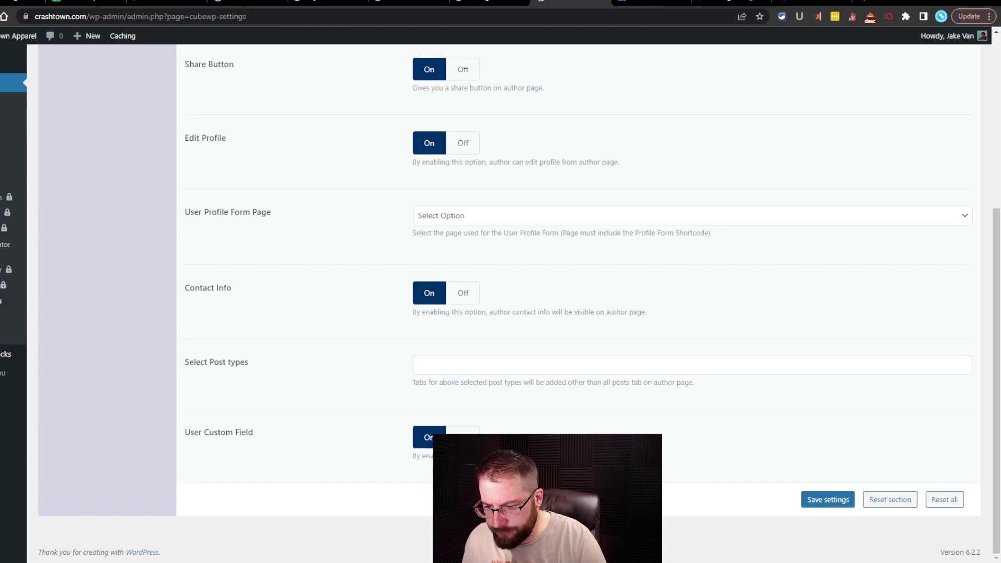
Switch Author Page Template back off and open the CSS & JS section.
scroll(914, 495, up, 5)
scroll(918, 470, down, 5)
scroll(910, 365, up, 5)
scroll(255, 493, down, 2)
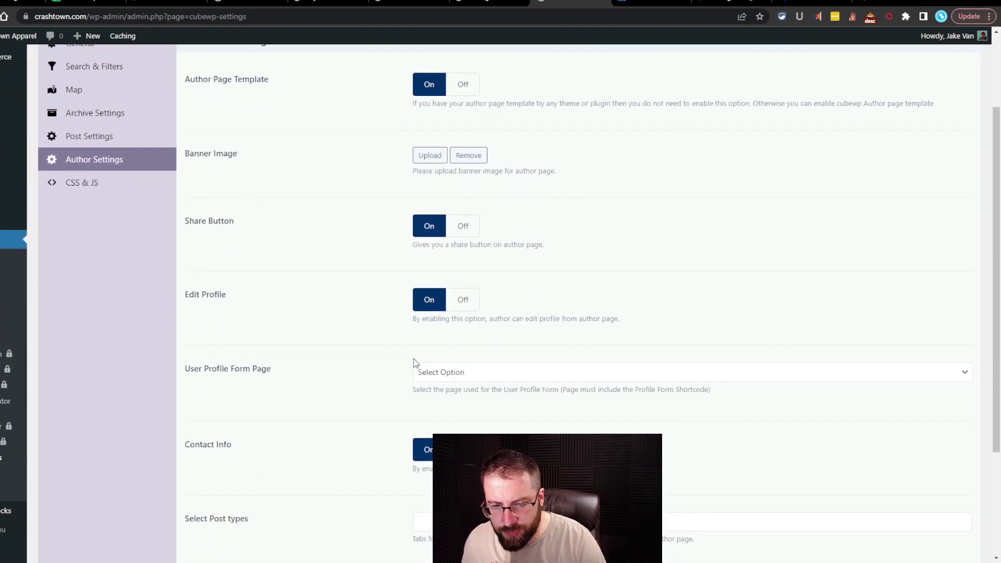
click(463, 84)
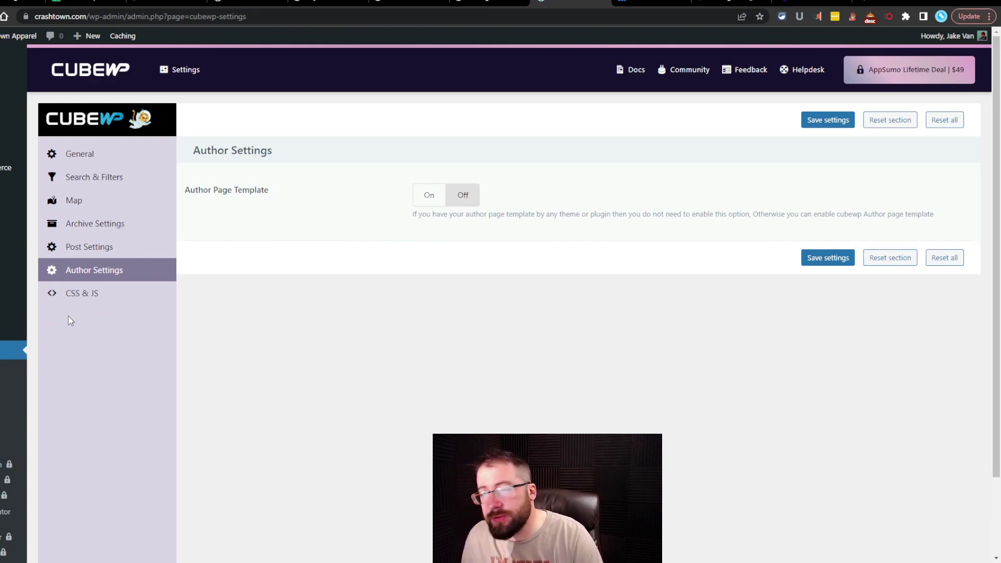
click(70, 295)
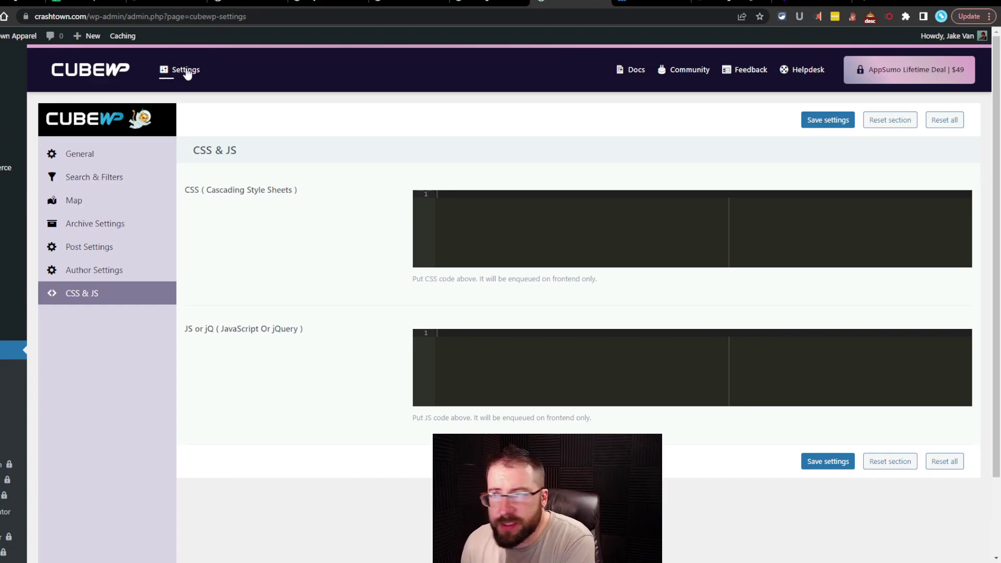
Open the CubeWP documentation in a new tab and scroll through its home page.
click(627, 73)
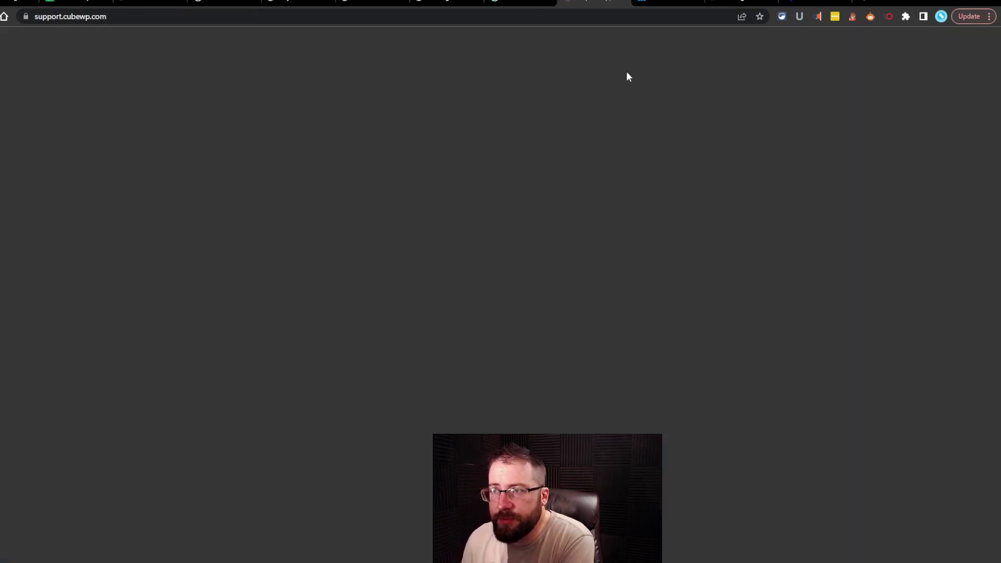
scroll(338, 273, down, 4)
scroll(346, 259, down, 2)
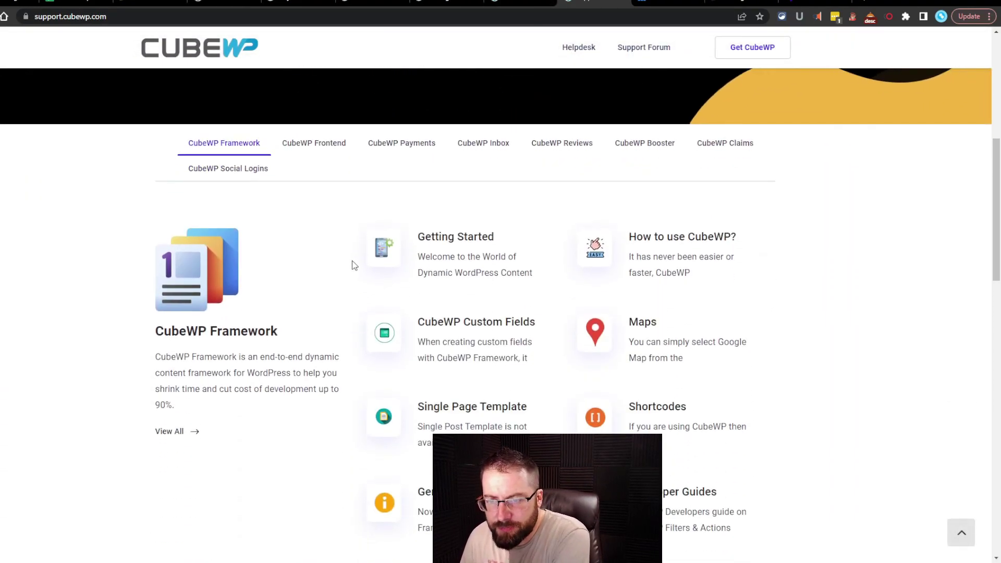
scroll(361, 262, down, 1)
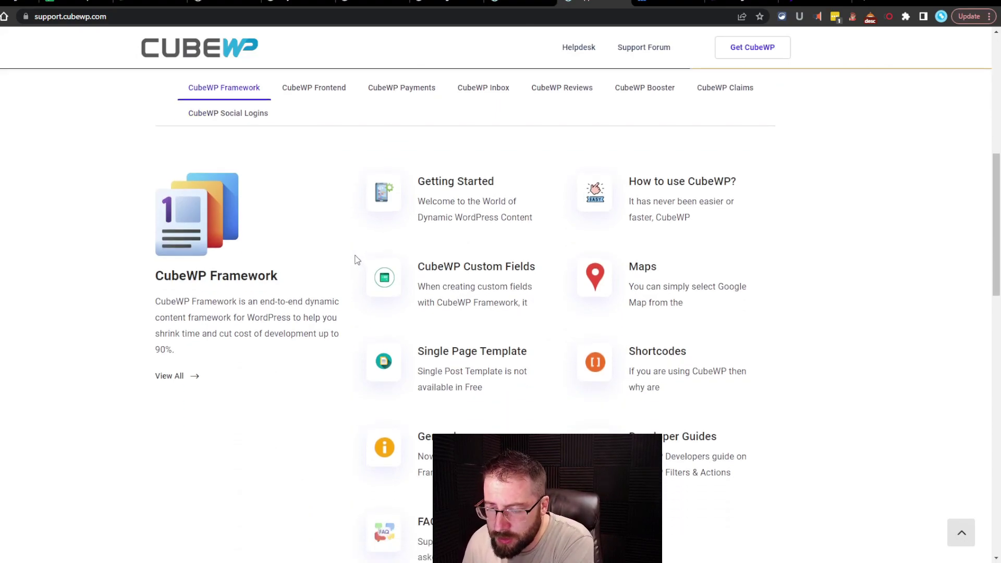
scroll(357, 260, down, 3)
scroll(441, 258, up, 7)
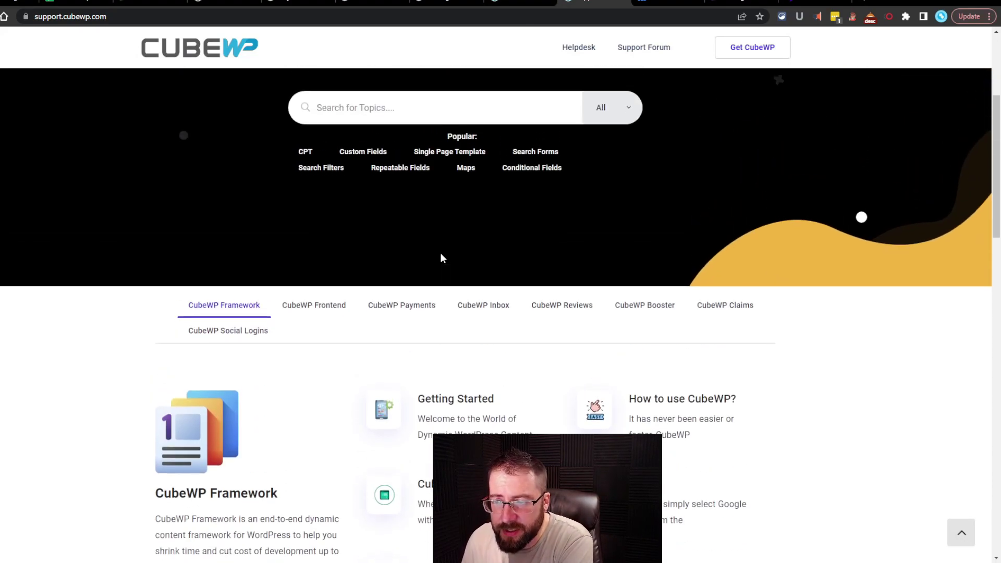
scroll(420, 260, up, 2)
scroll(419, 261, down, 3)
scroll(420, 261, down, 3)
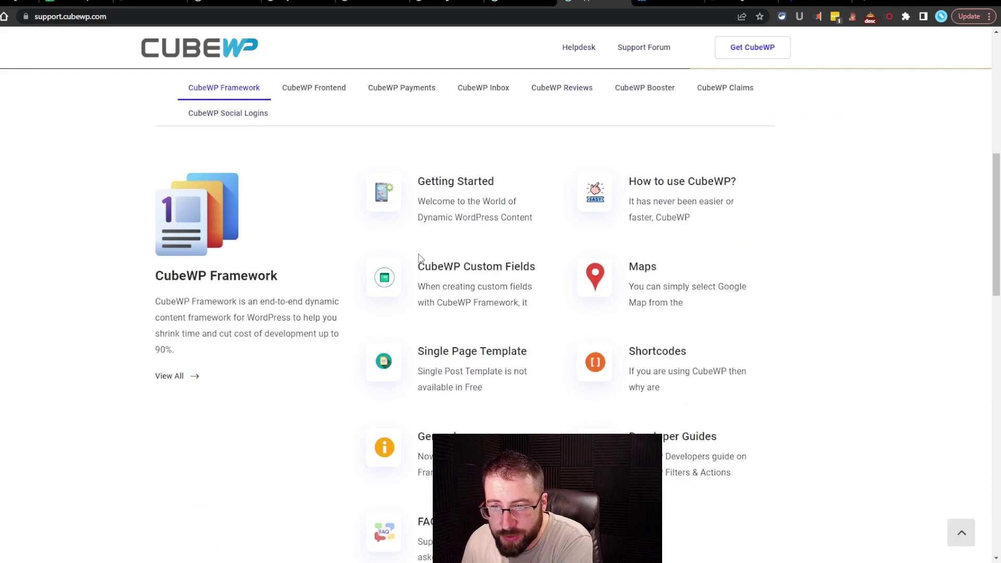
scroll(418, 261, up, 4)
scroll(418, 256, down, 1)
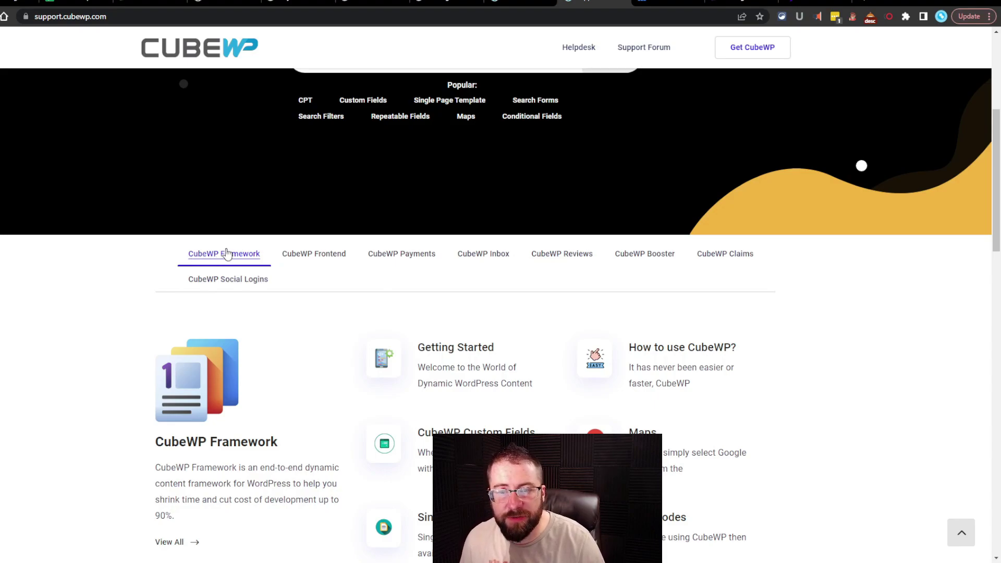
Browse the Frontend, Payments, Inbox, Reviews, Booster, Claims and Social Logins doc topics.
click(319, 258)
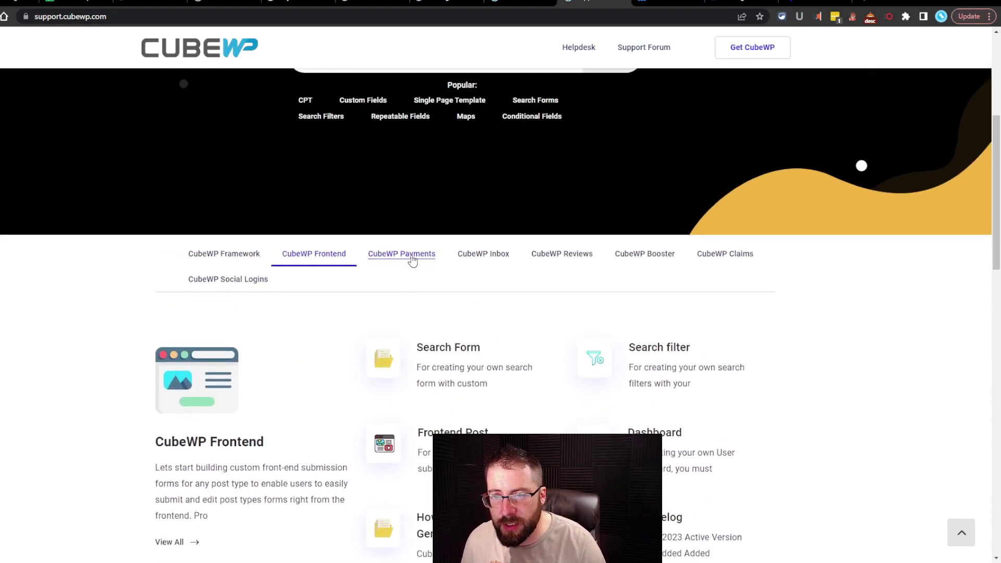
click(412, 259)
click(485, 258)
click(561, 258)
click(652, 258)
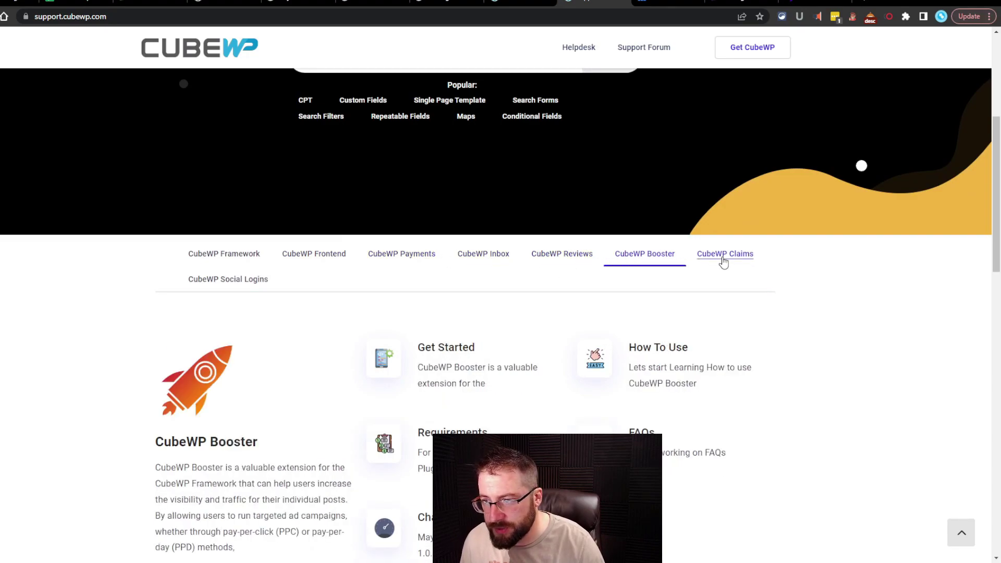
click(722, 258)
click(215, 281)
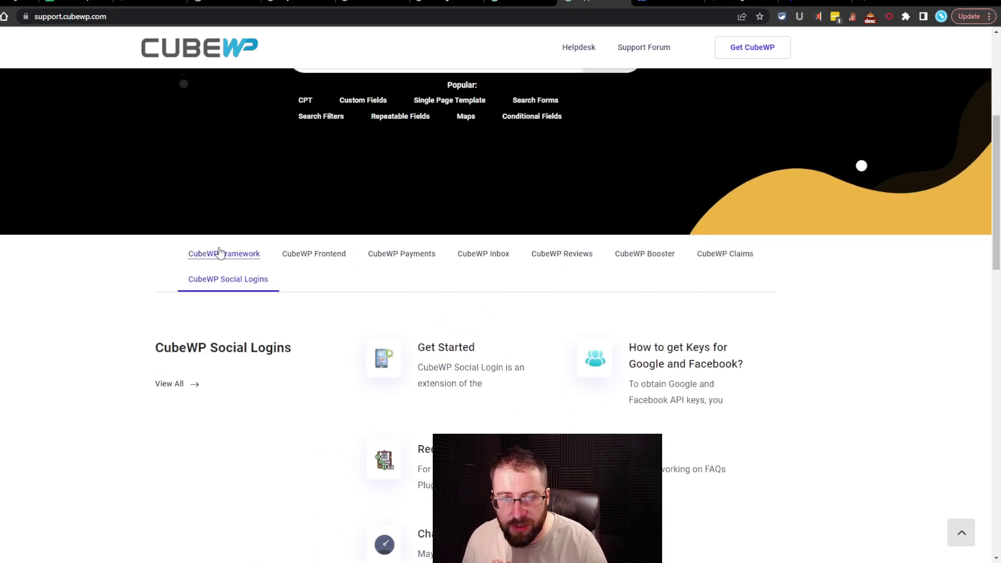
click(220, 254)
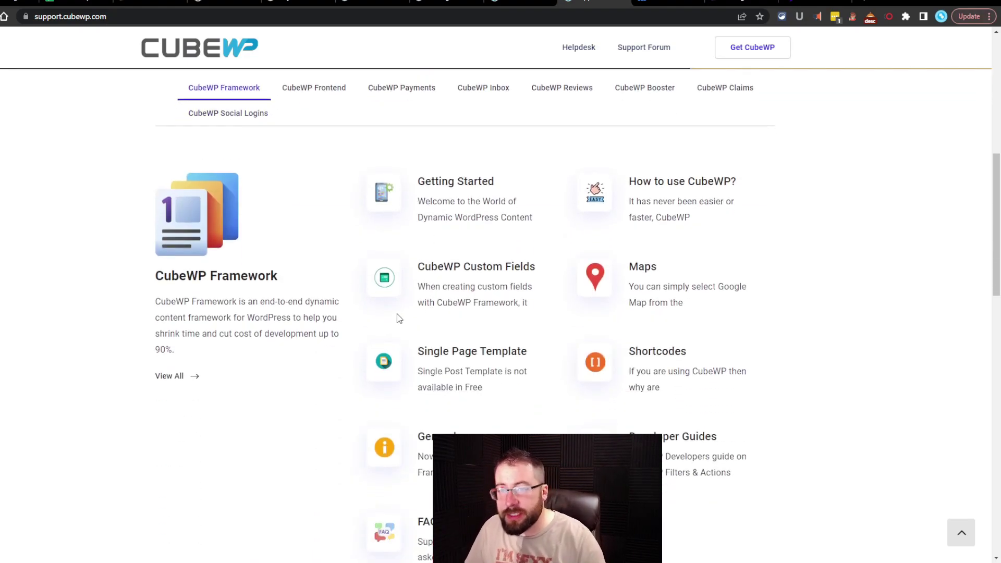
Read the framework's Getting Started guide, then the How to use CubeWP? Custom Fields doc.
click(464, 183)
scroll(462, 304, down, 5)
scroll(462, 304, down, 5)
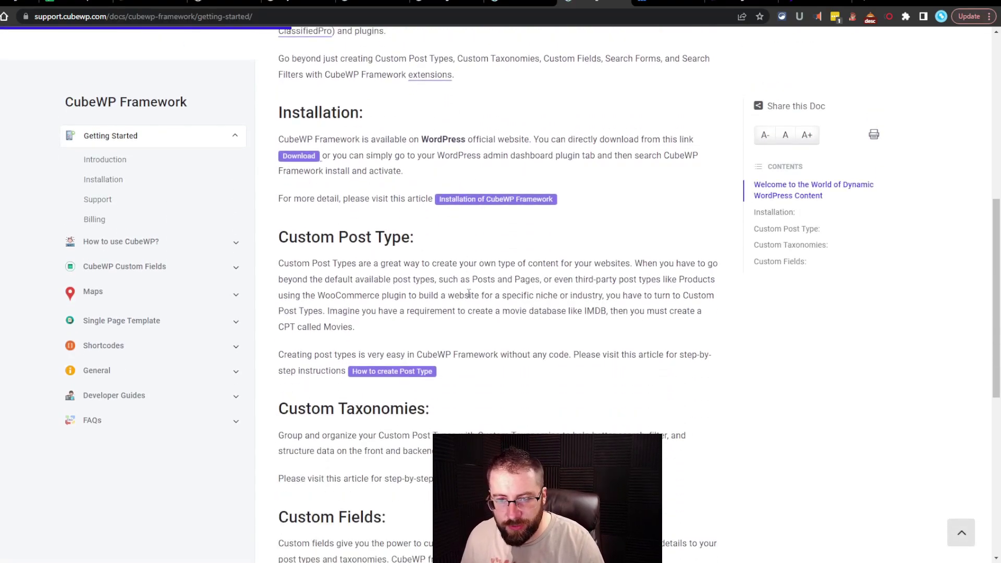
scroll(470, 298, down, 5)
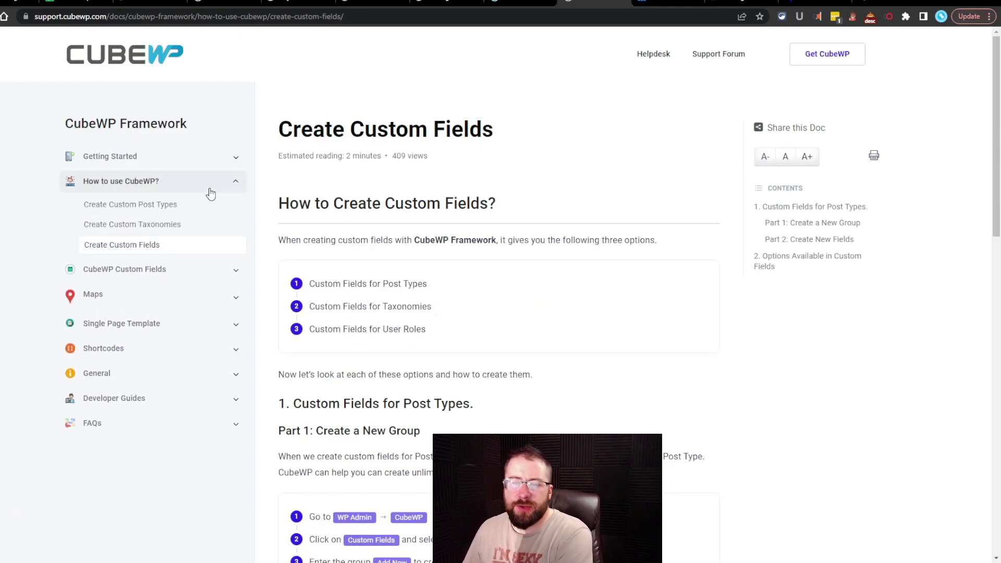
scroll(208, 136, down, 7)
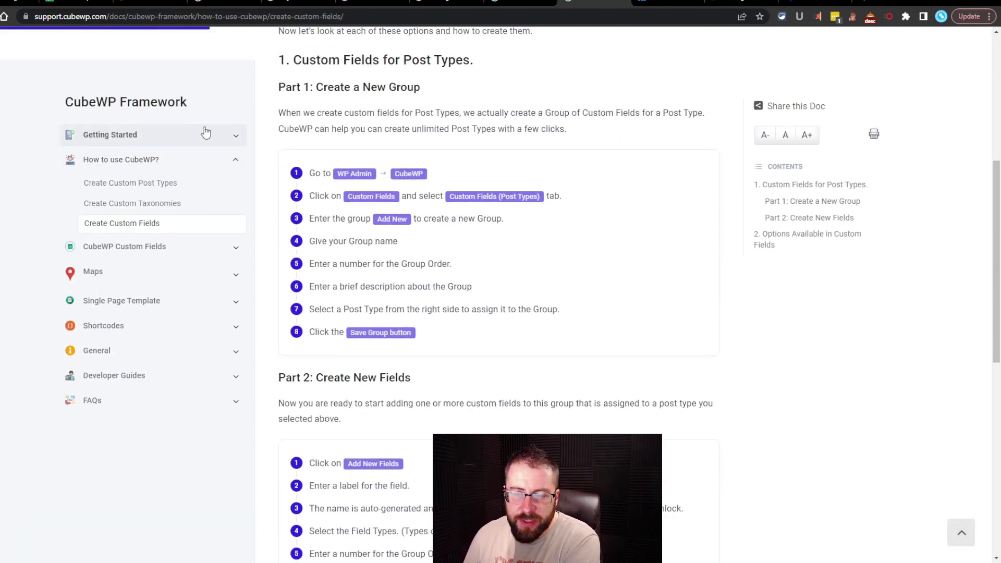
scroll(179, 201, down, 5)
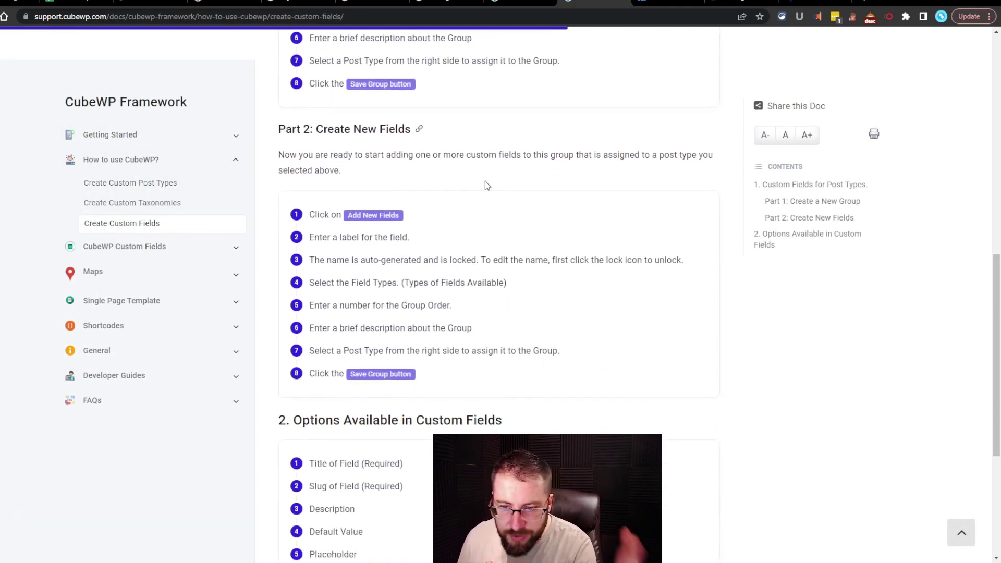
scroll(485, 185, down, 4)
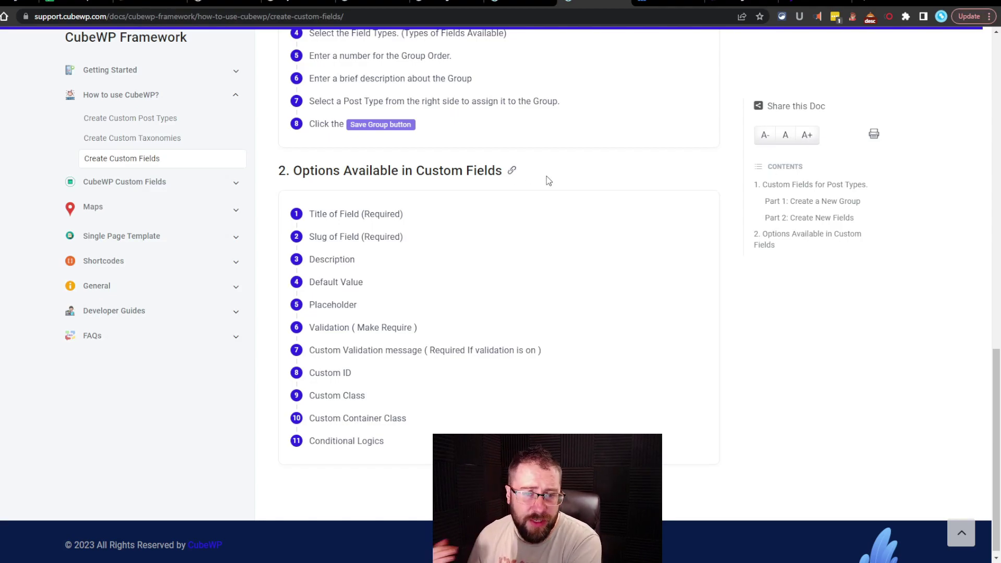
click(117, 104)
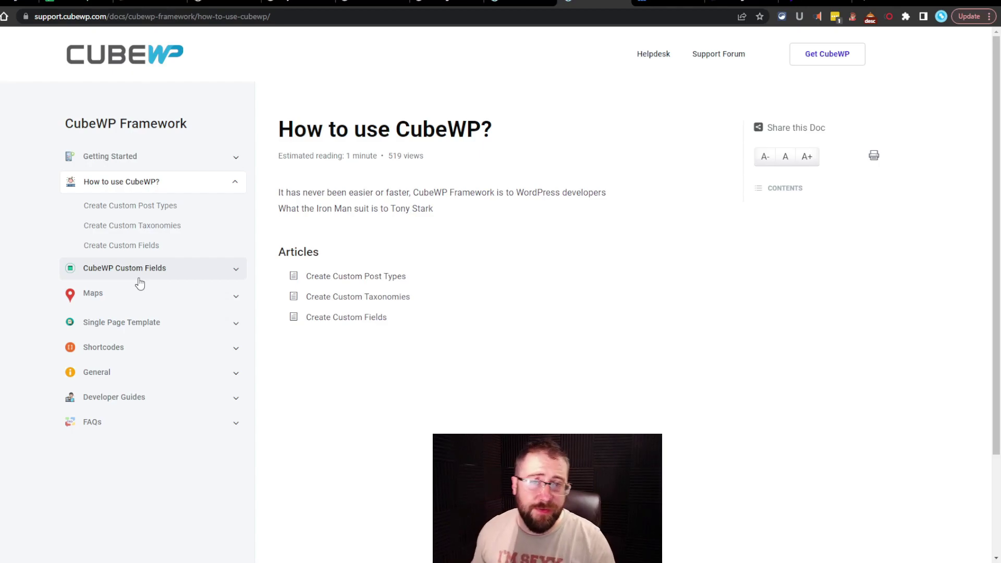
click(232, 271)
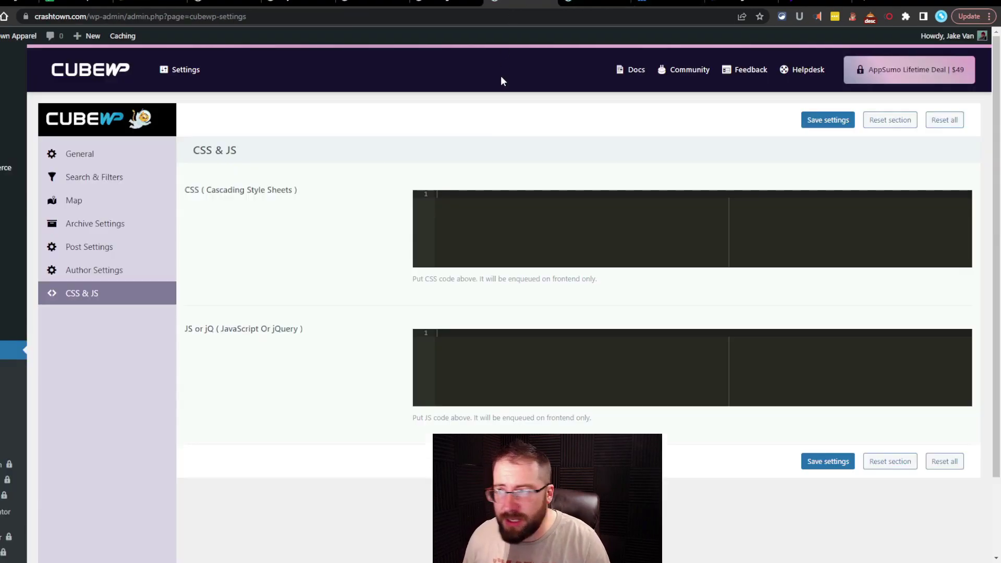
Open the CubeWP community support forums and scroll through the topics.
click(690, 71)
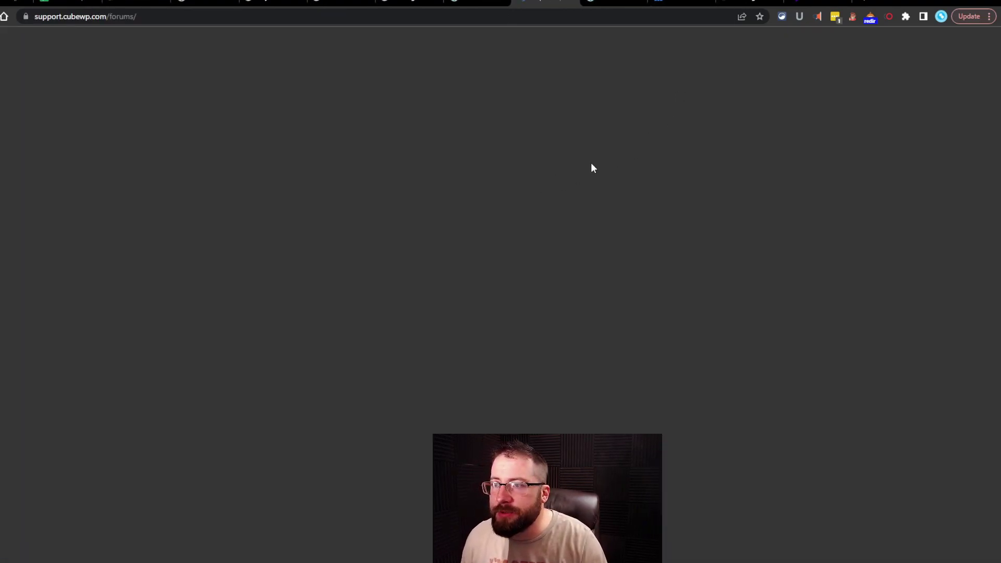
scroll(343, 120, down, 1)
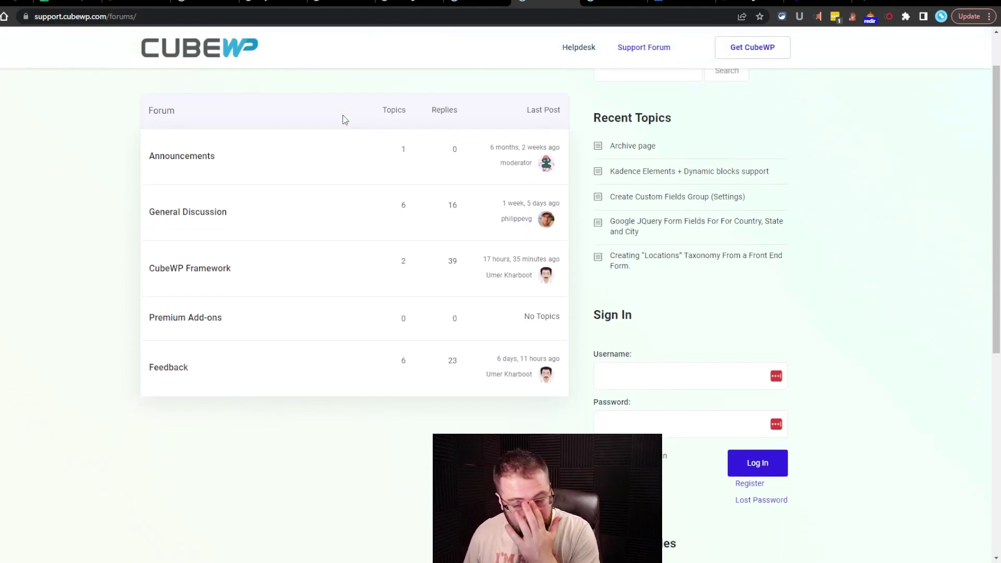
scroll(354, 183, down, 1)
scroll(362, 193, up, 2)
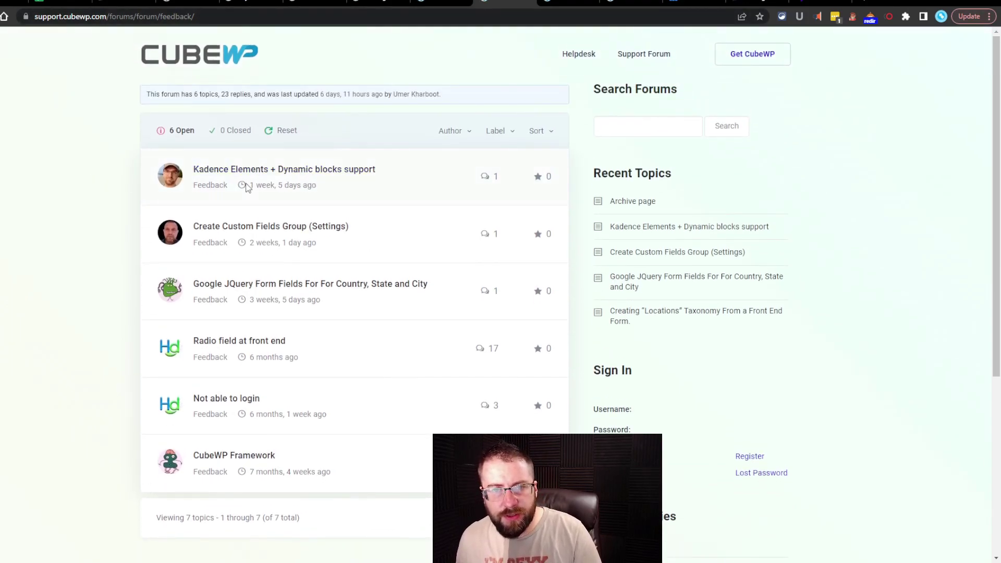
Read the Kadence Elements + Dynamic blocks topic's question and reply.
click(322, 170)
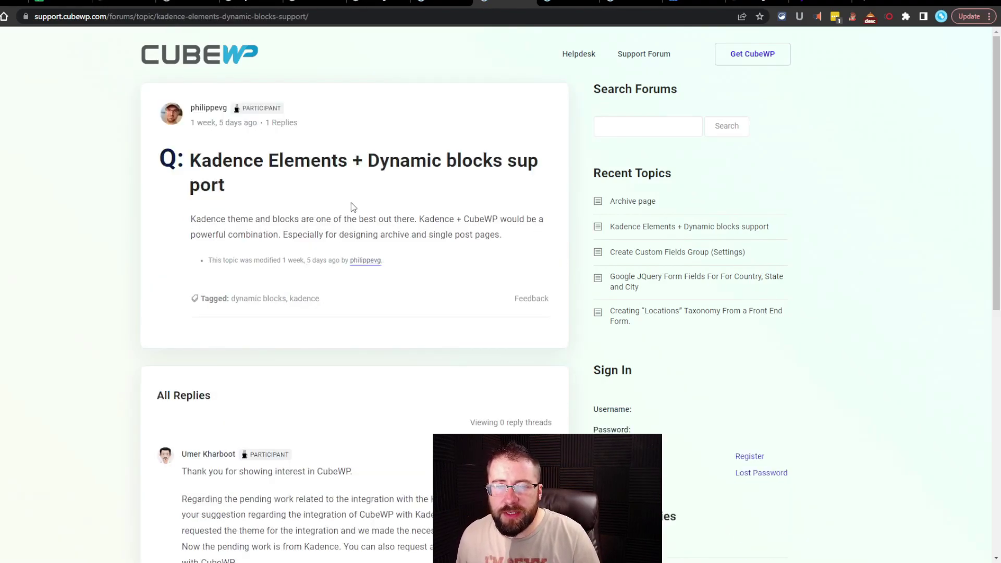
drag(191, 219, 543, 238)
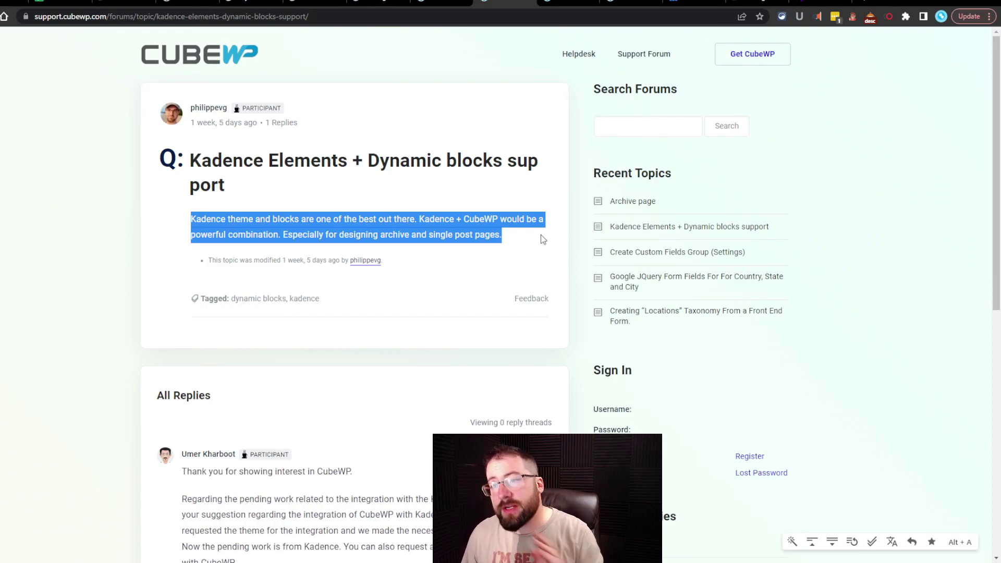
scroll(540, 245, down, 6)
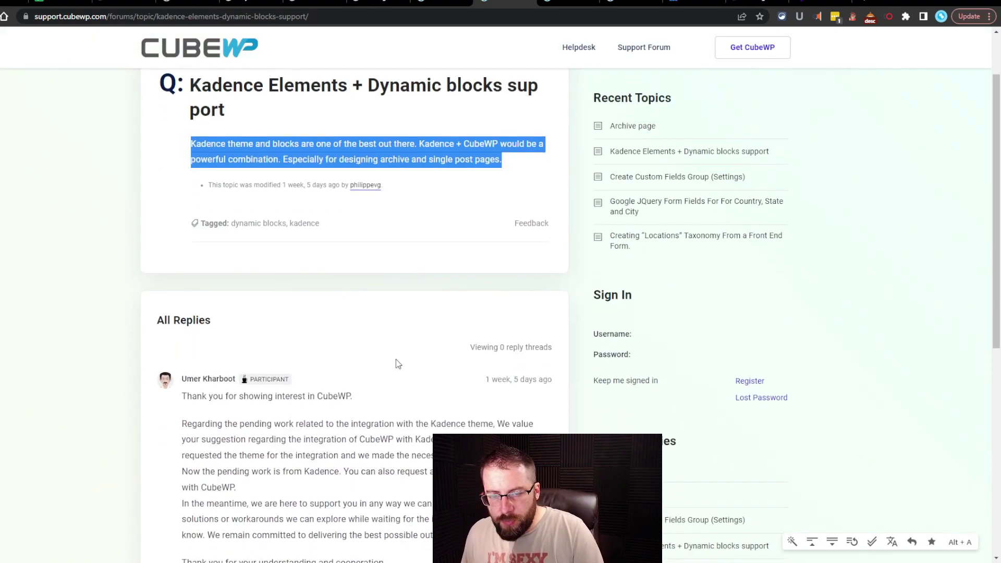
scroll(166, 182, up, 2)
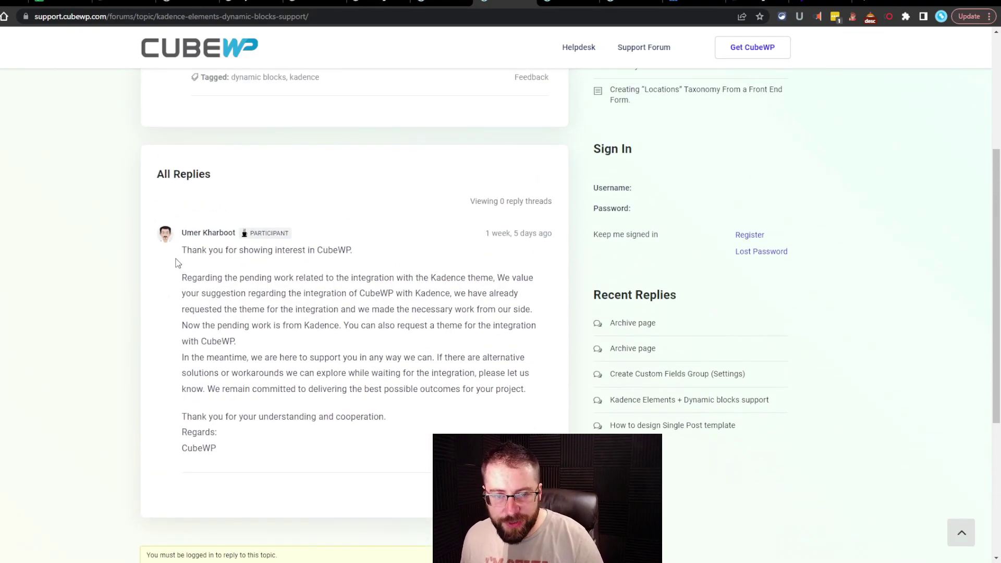
drag(178, 252, 412, 374)
click(412, 375)
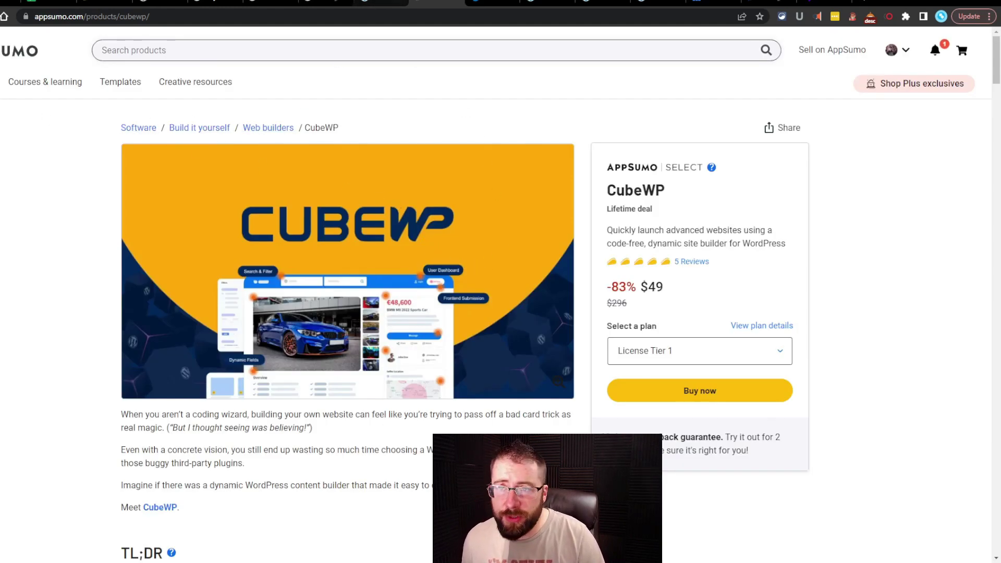
Review the AppSumo license tiers ($49, $99, $249), then return to the WordPress admin.
click(381, 3)
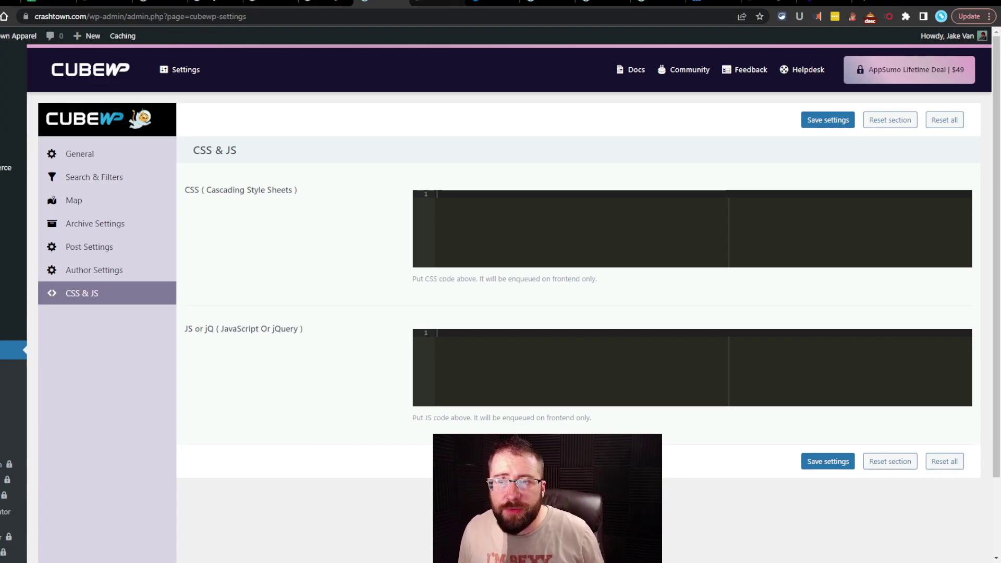
click(441, 3)
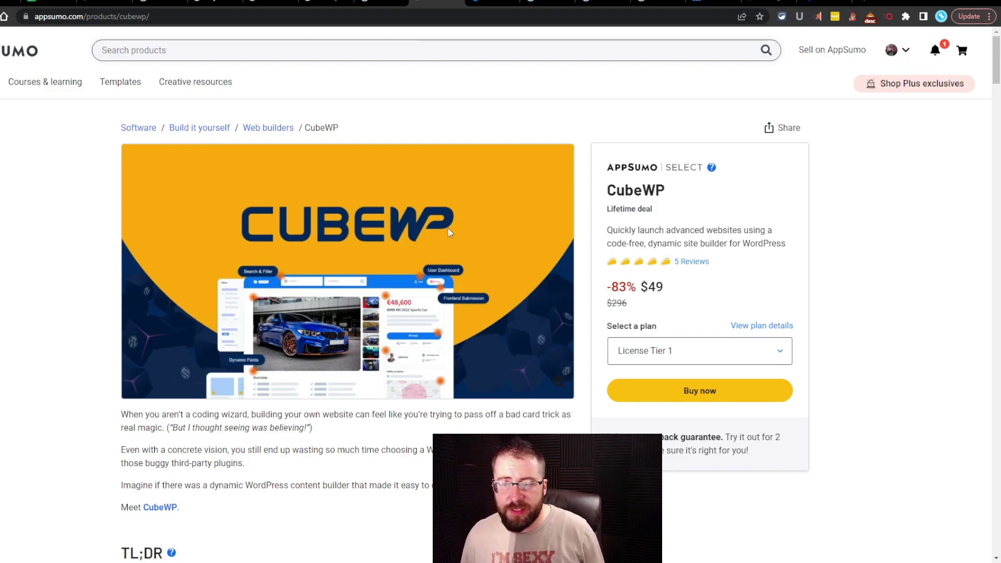
scroll(462, 260, down, 8)
scroll(710, 455, down, 20)
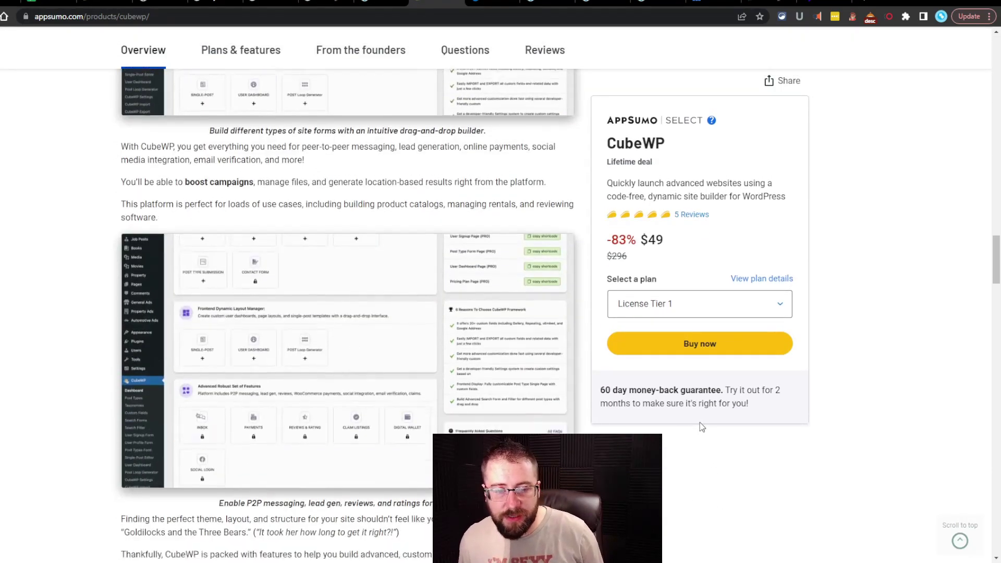
scroll(700, 420, down, 7)
scroll(599, 381, up, 2)
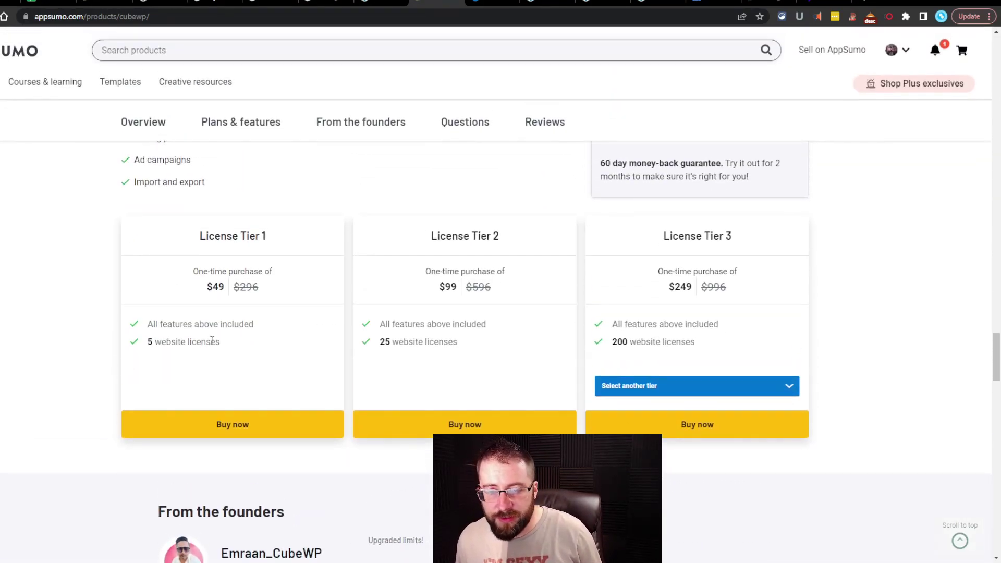
drag(230, 345, 131, 354)
click(130, 354)
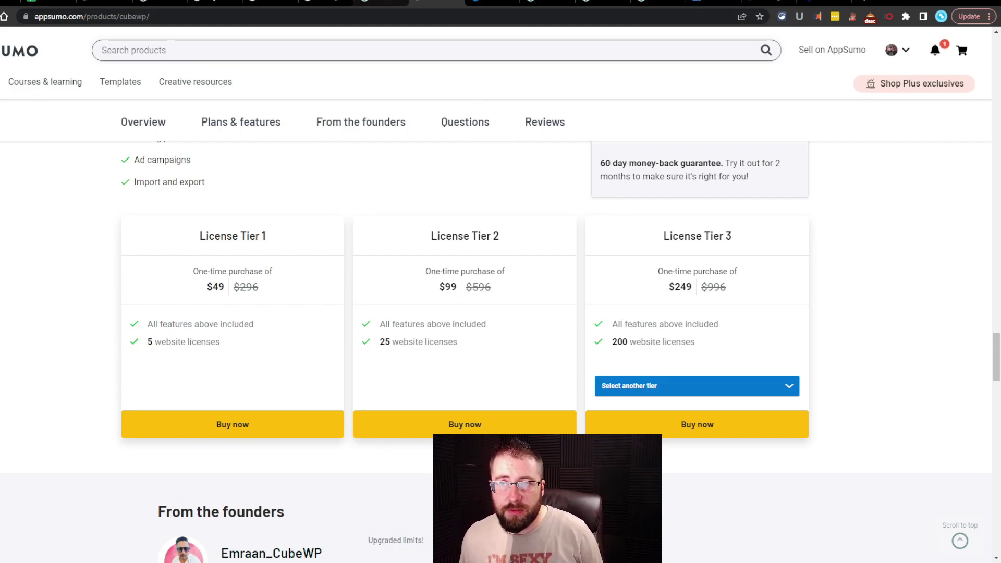
click(380, 6)
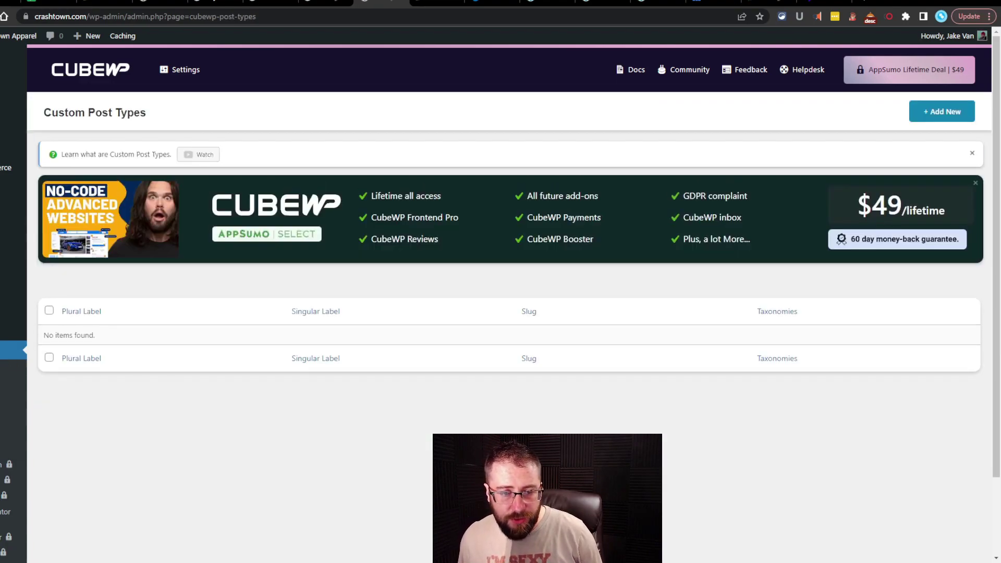
Watch the custom post types intro video, then start a new custom post type.
scroll(500, 313, down, 1)
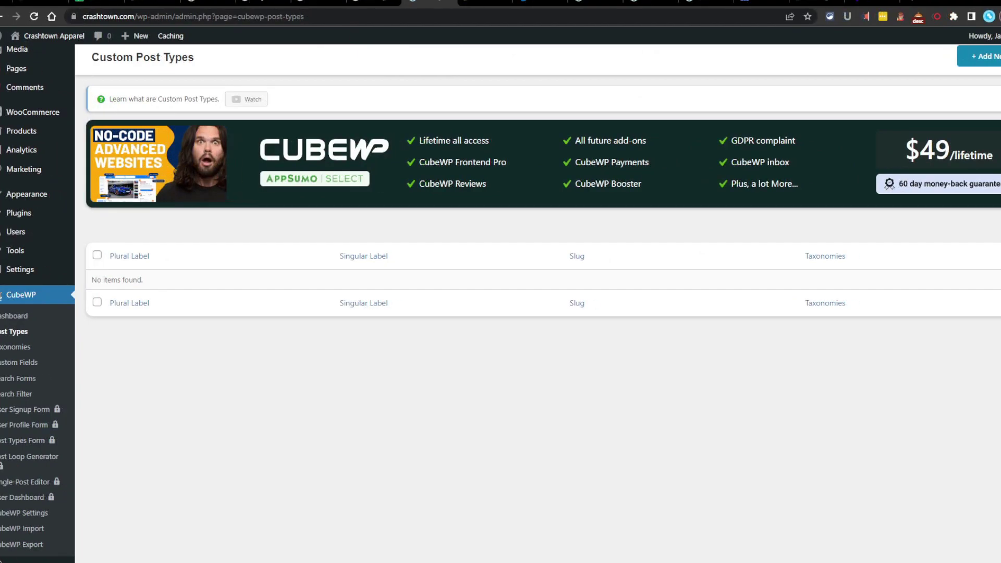
scroll(25, 284, down, 1)
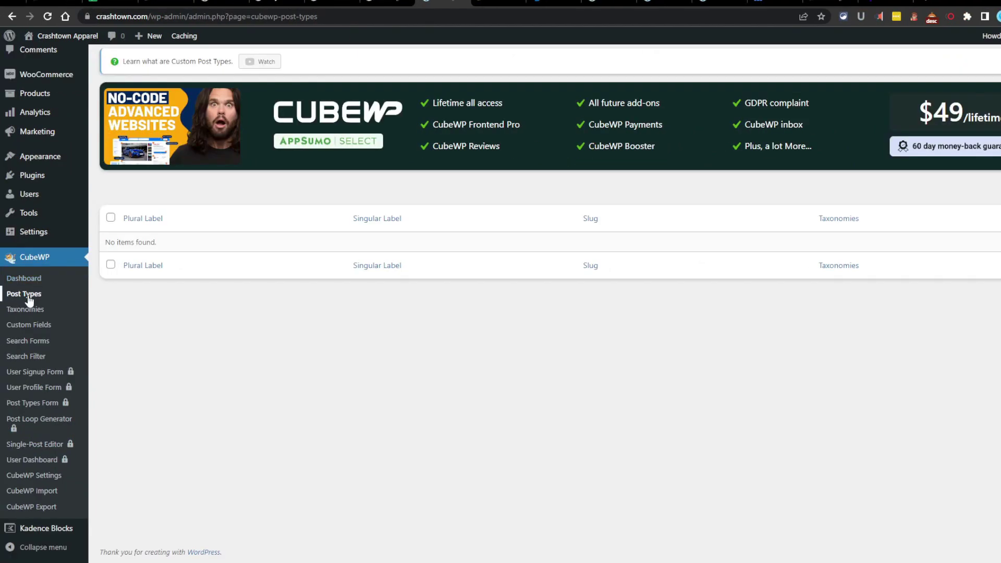
scroll(371, 338, up, 2)
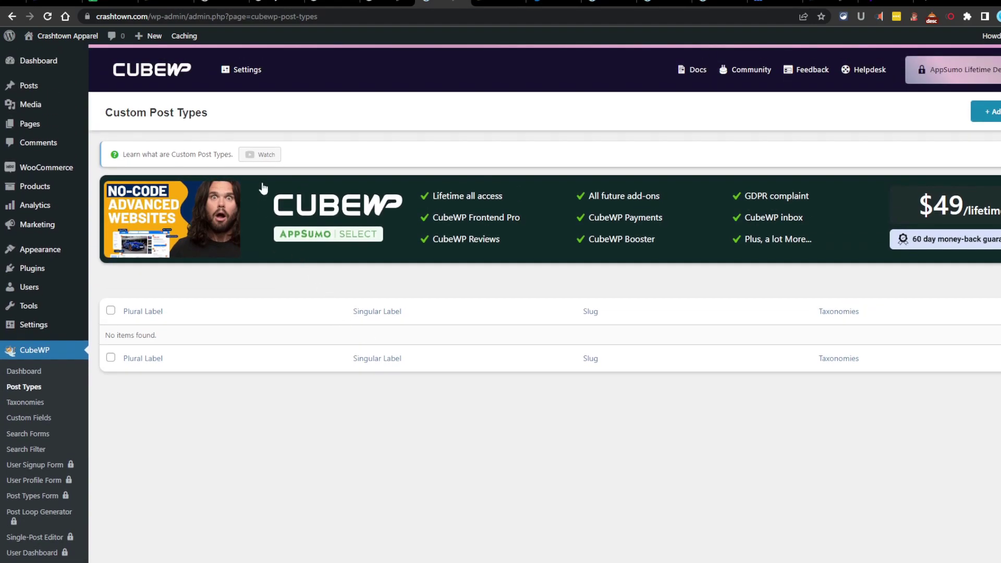
click(263, 156)
click(994, 116)
Enter 'reviews' for the post type and paste the description 'Reviews or Products, Software, and Courses.'.
scroll(177, 291, down, 2)
mouse_move(180, 227)
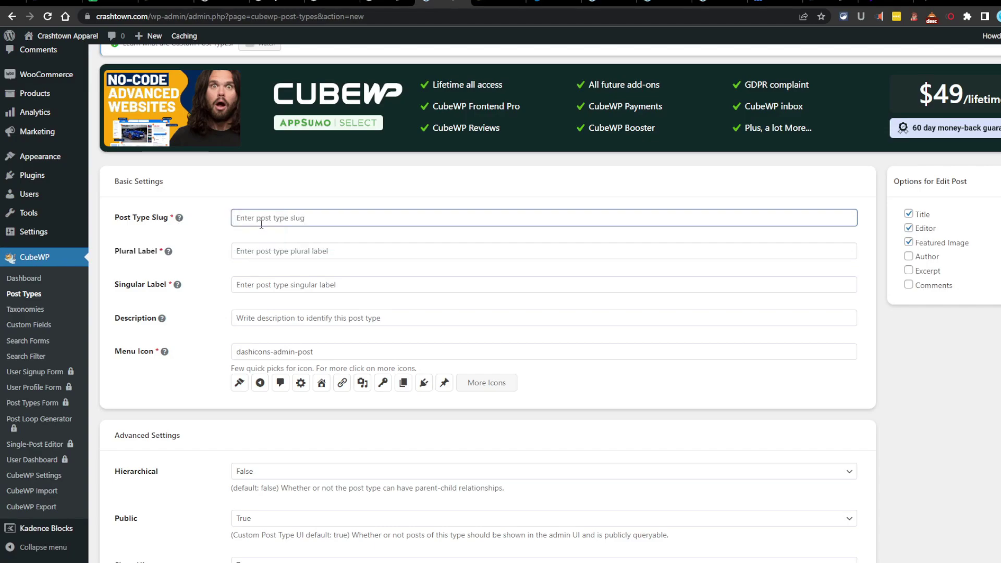
text(reviews)
click(230, 222)
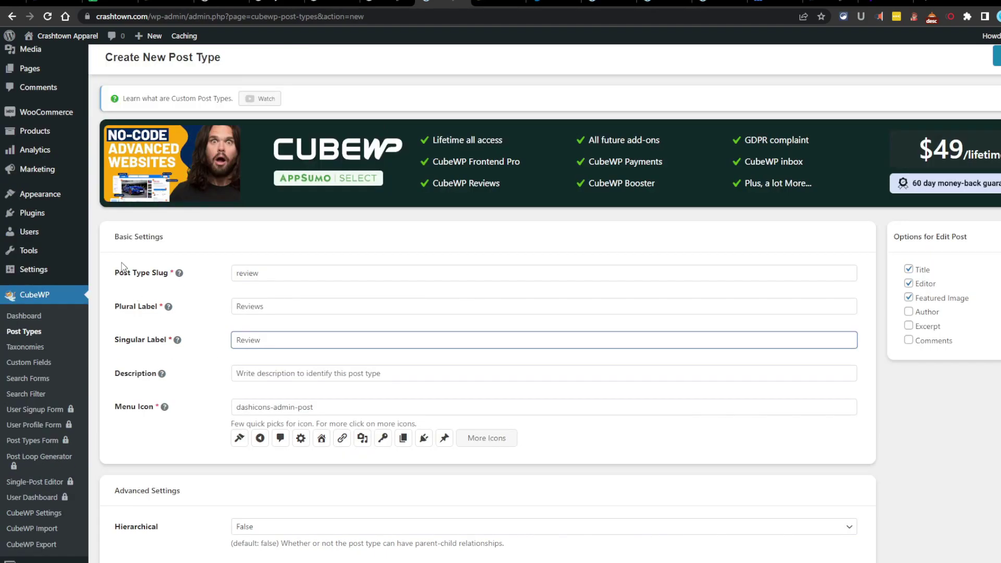
mouse_move(168, 313)
key(Tab)
text(Reviews or Products, Software, and Courses.)
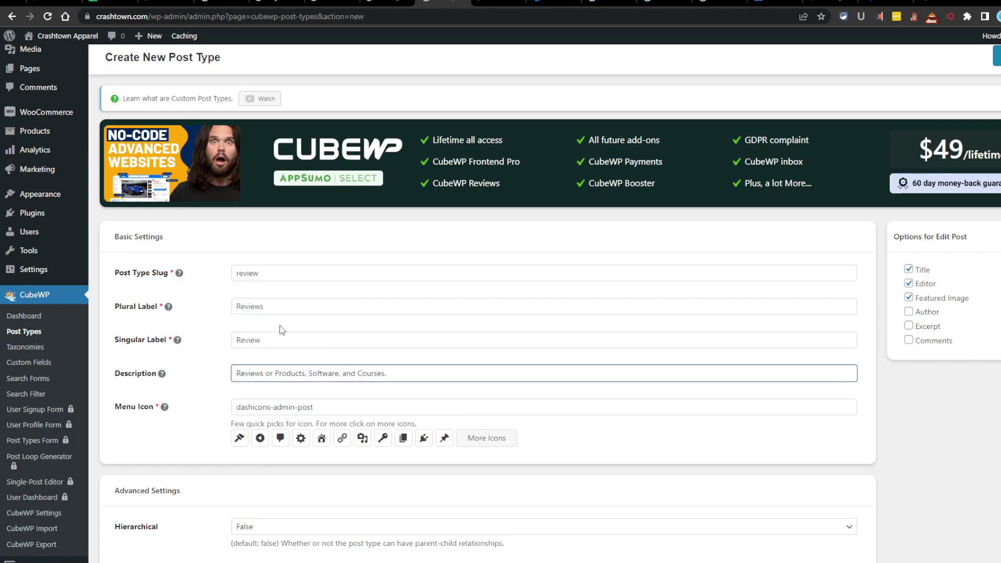
Browse the Dashicons reference for a menu icon, then return to the form.
key(Tab)
mouse_move(163, 411)
click(496, 4)
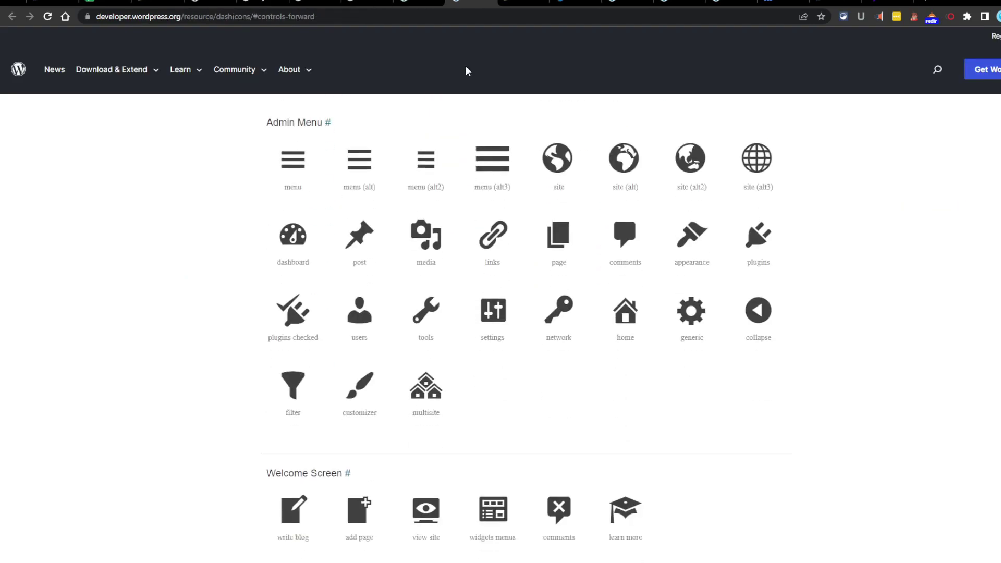
scroll(492, 75, up, 7)
scroll(456, 202, down, 1)
scroll(551, 445, up, 1)
scroll(551, 444, down, 4)
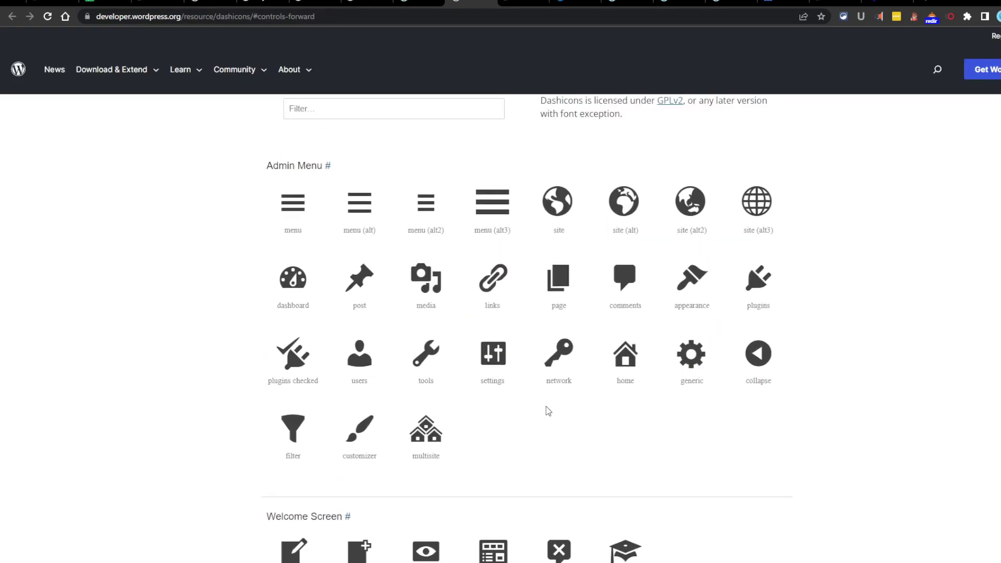
key(ctrl+shift+Tab)
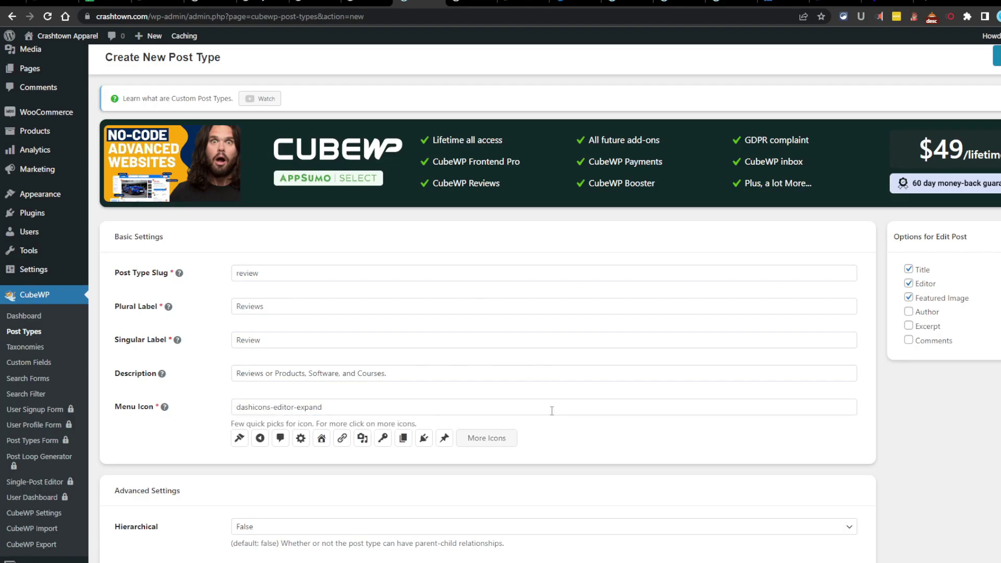
scroll(552, 410, down, 4)
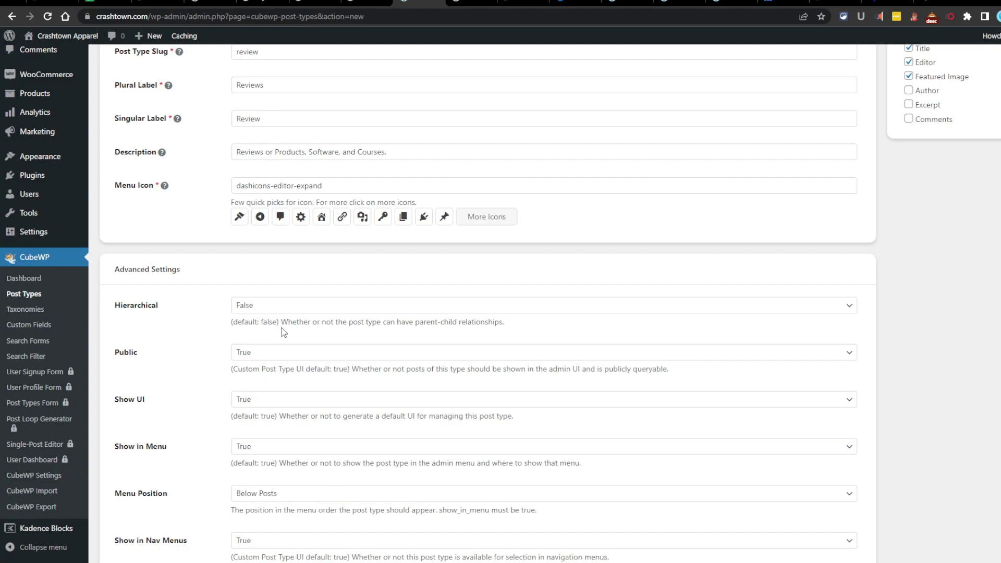
click(311, 310)
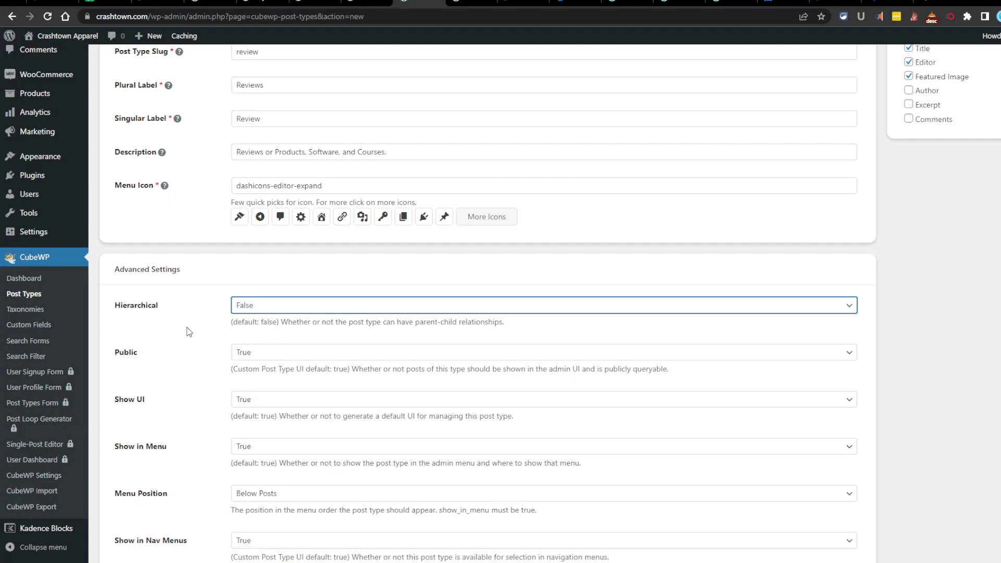
click(211, 329)
scroll(219, 325, up, 3)
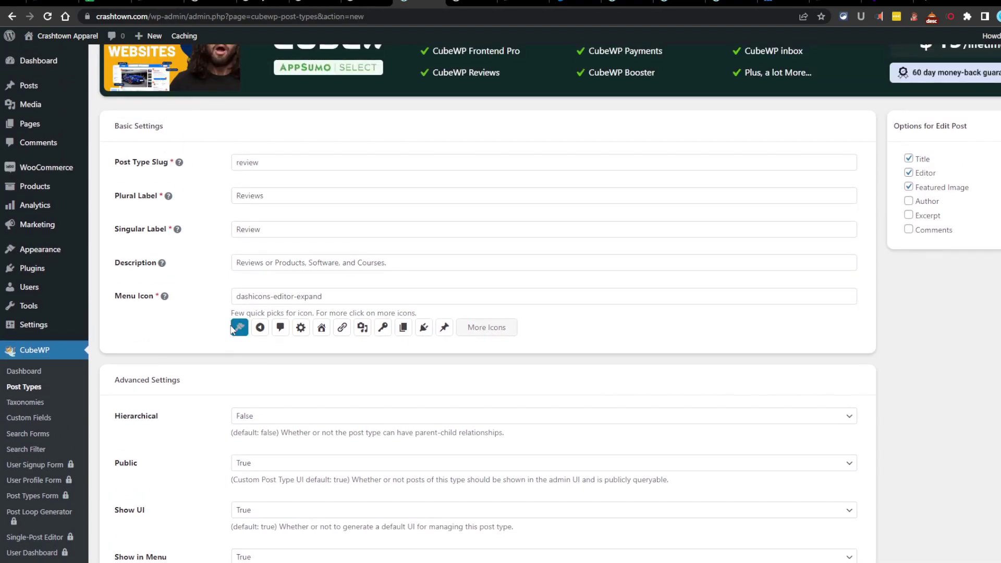
scroll(230, 326, down, 1)
scroll(232, 344, up, 2)
scroll(234, 361, down, 4)
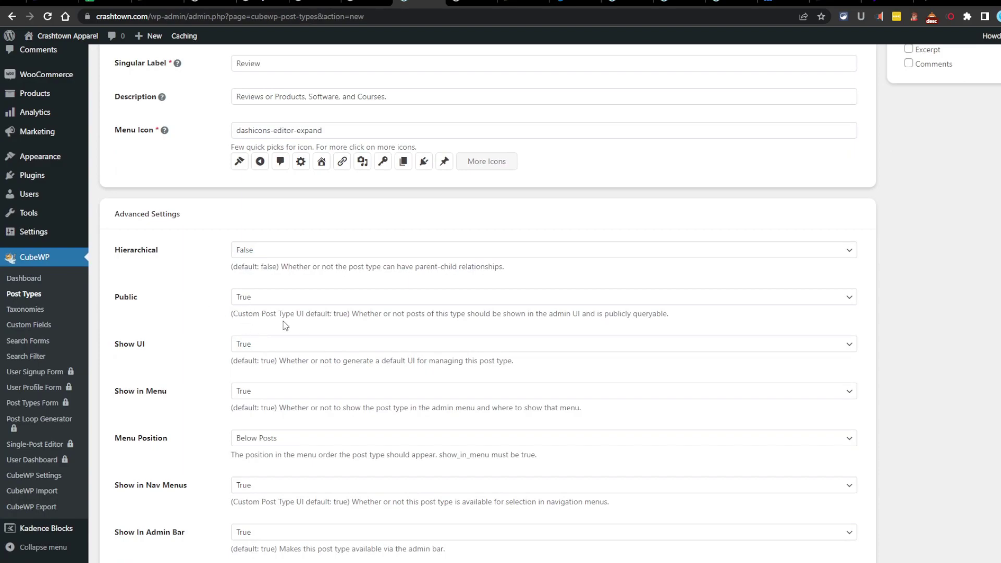
drag(374, 314, 677, 316)
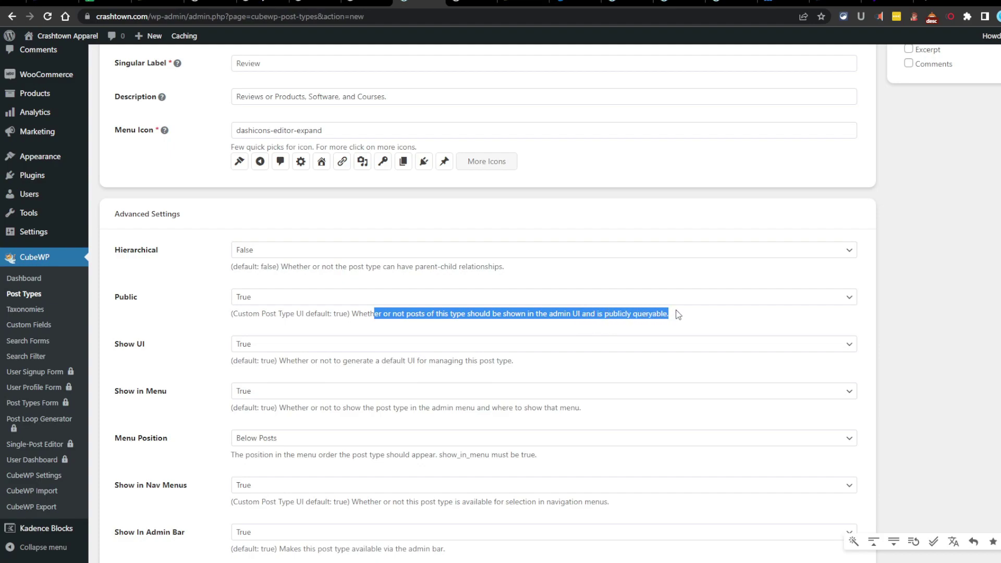
click(683, 316)
click(363, 302)
click(166, 296)
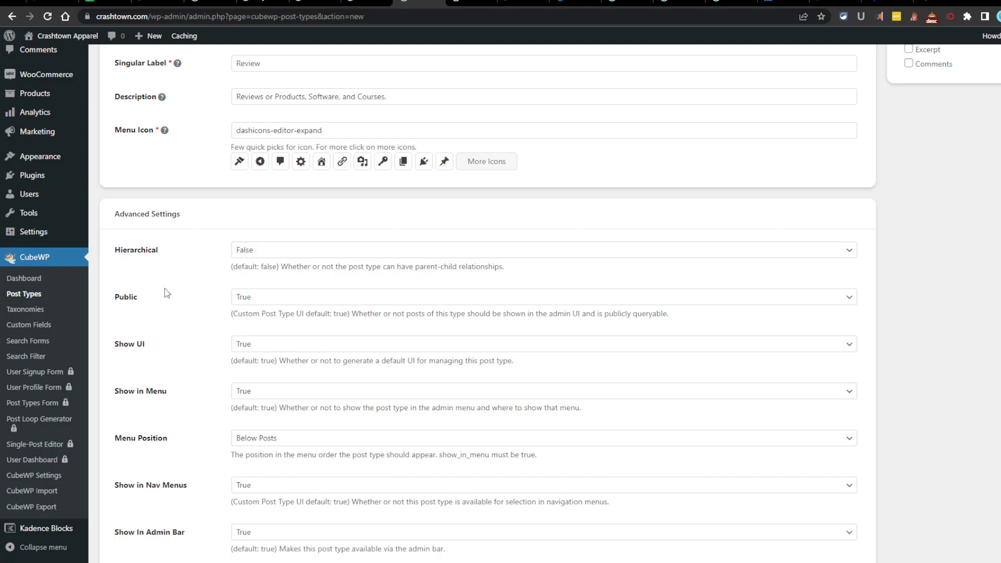
Review the Public and Show UI advanced settings and their explanations.
scroll(330, 256, down, 1)
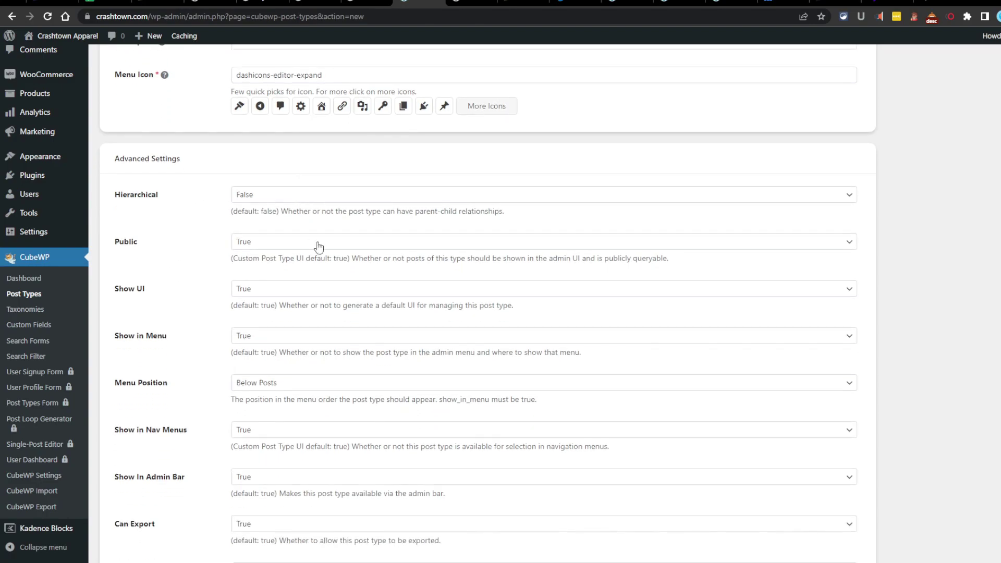
drag(348, 259, 241, 243)
click(149, 302)
drag(297, 307, 527, 302)
click(530, 293)
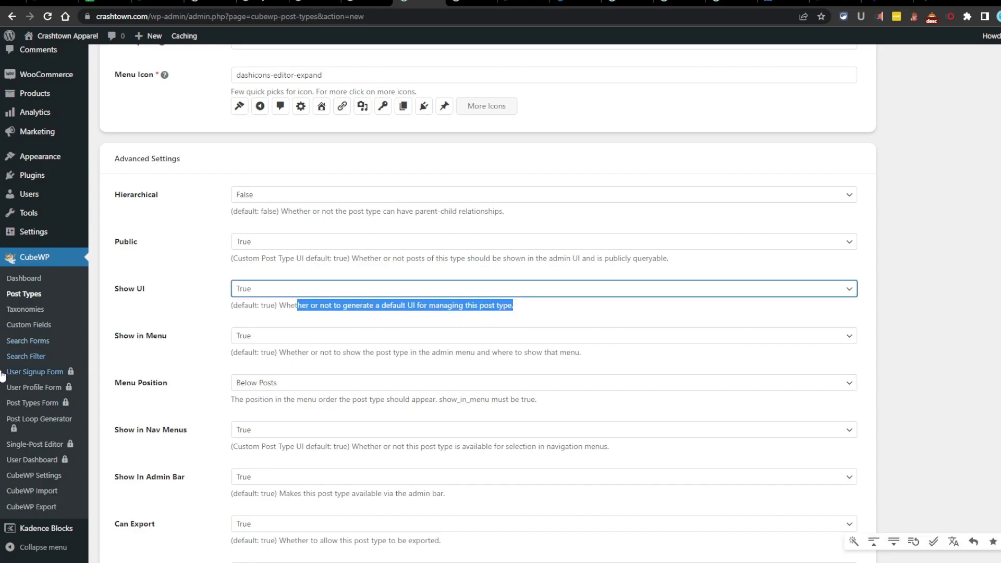
click(162, 316)
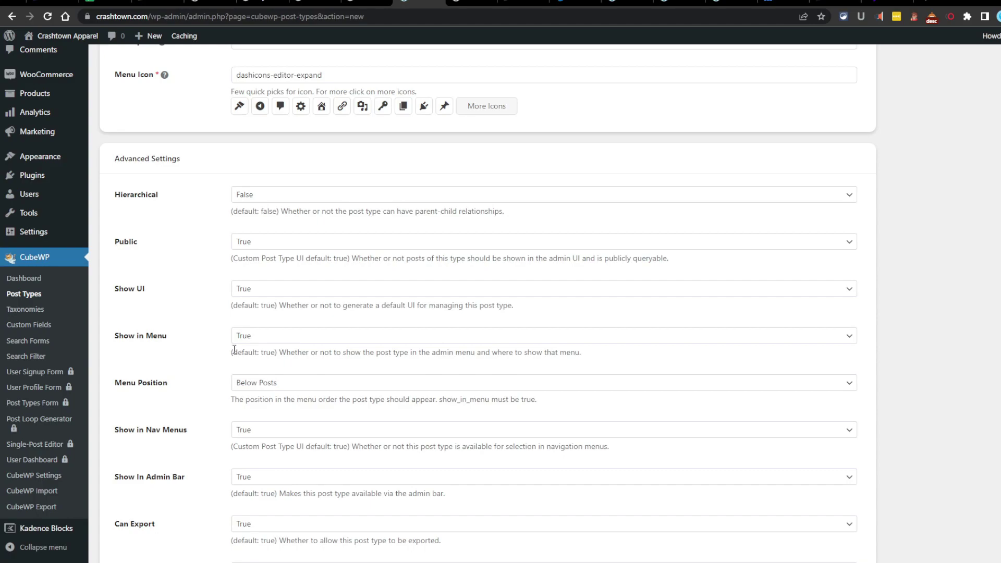
Review the Show in Menu and Menu Position advanced settings.
scroll(212, 354, down, 1)
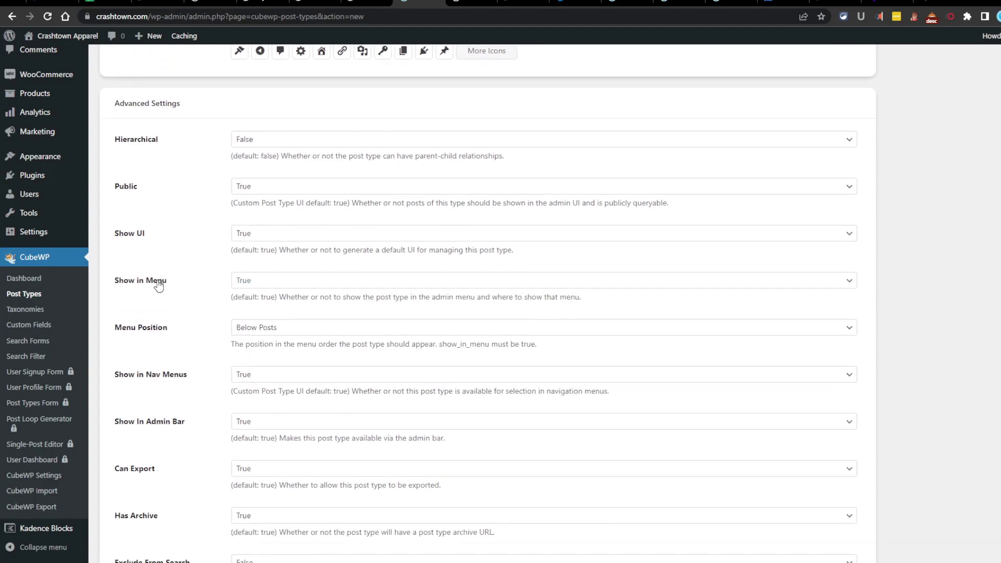
drag(290, 298, 646, 299)
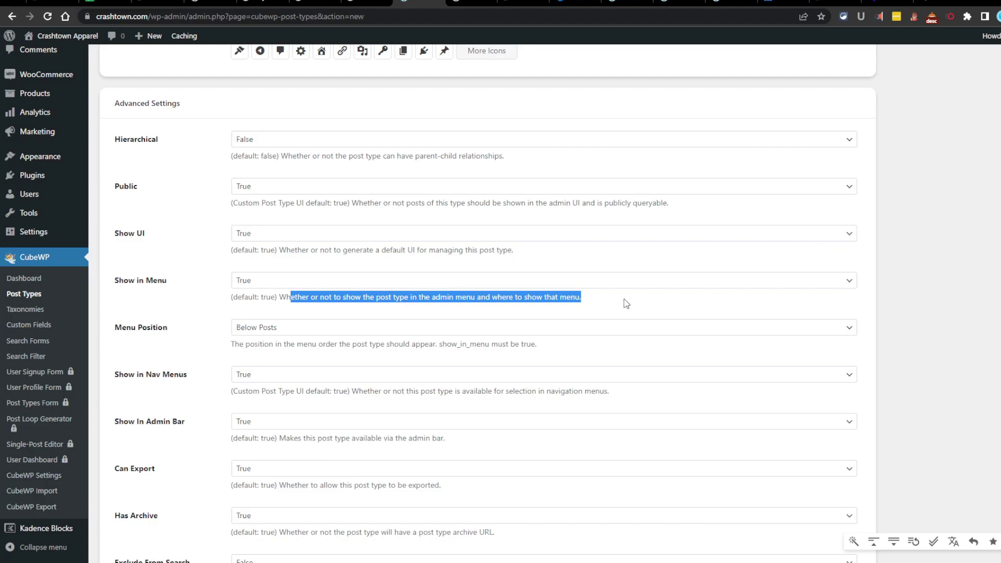
click(627, 302)
scroll(225, 308, down, 2)
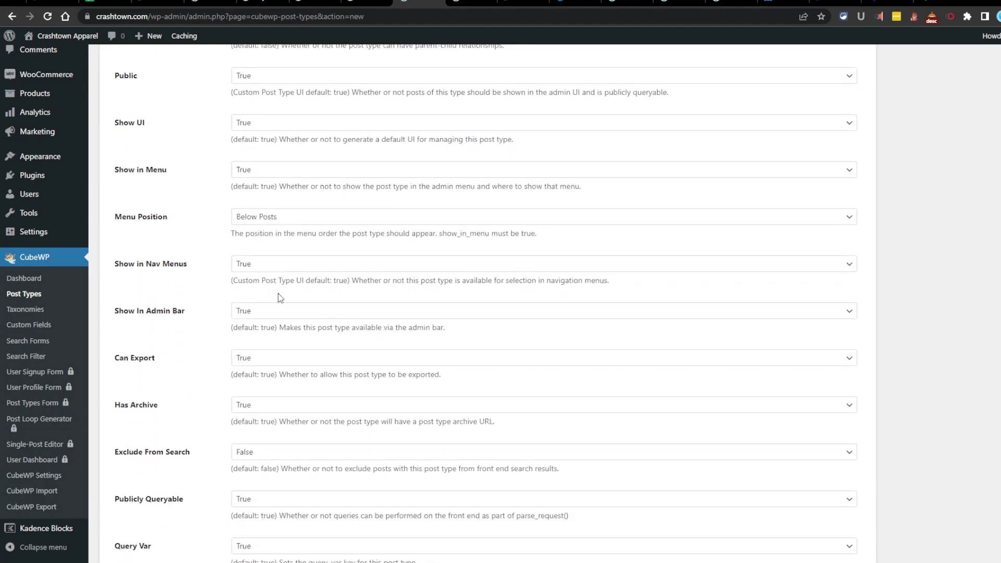
scroll(186, 184, up, 1)
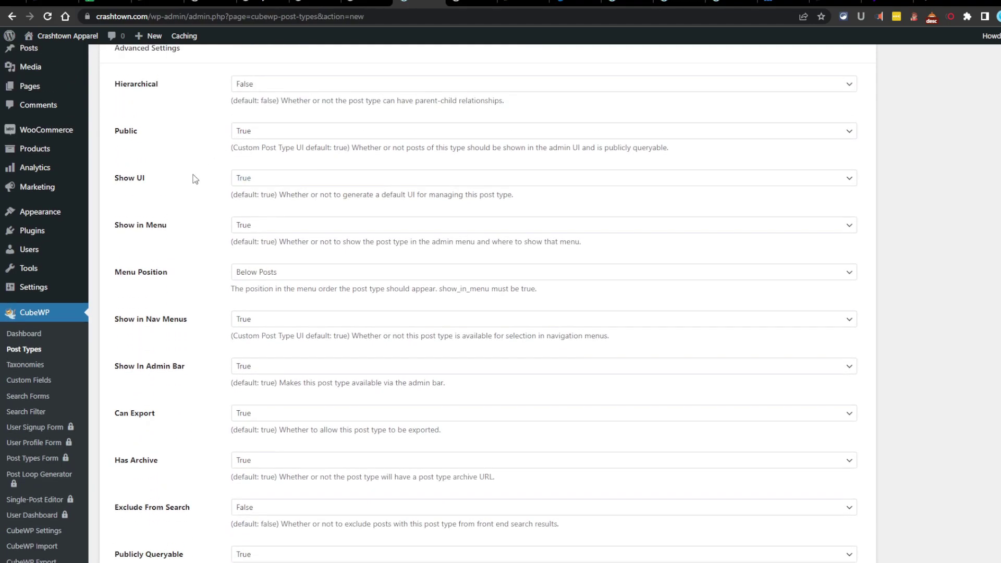
scroll(252, 180, up, 1)
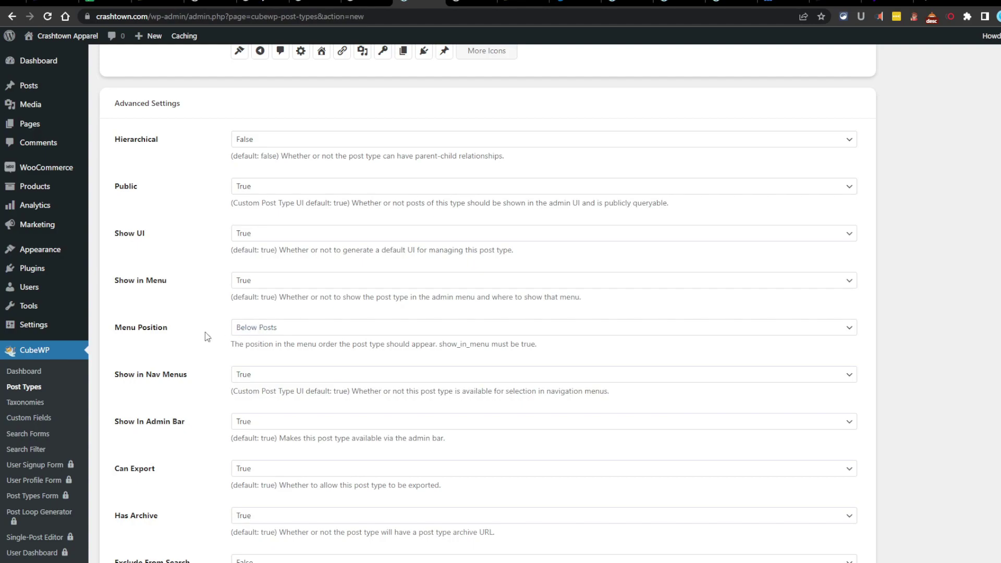
click(319, 328)
scroll(328, 331, up, 2)
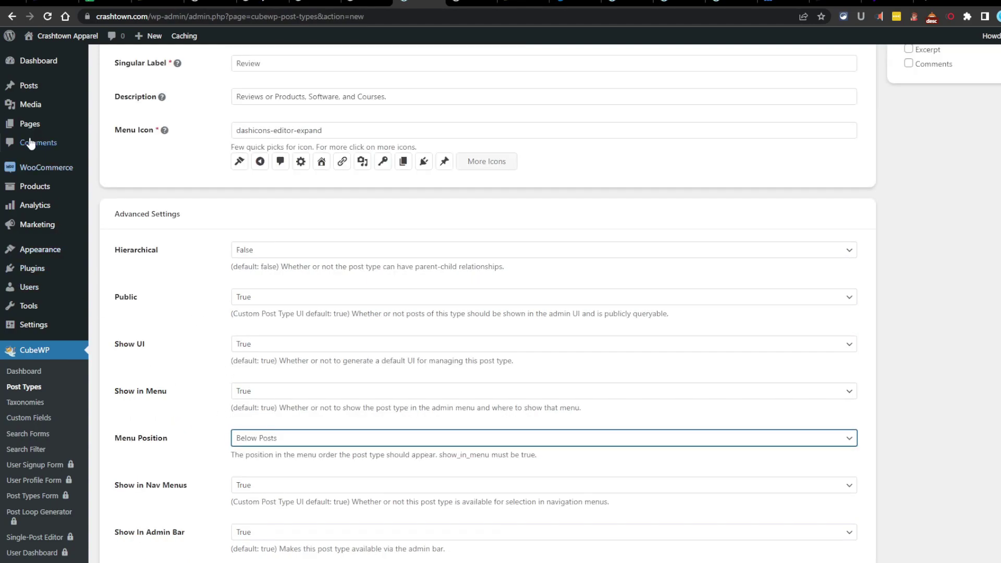
mouse_move(10, 83)
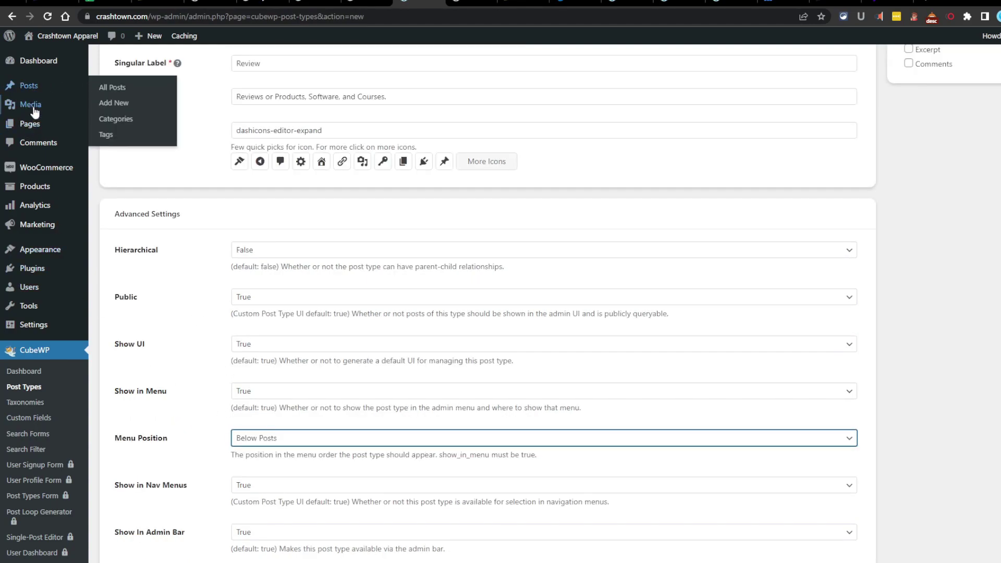
Review the Show in Nav Menus setting and the remaining advanced options.
scroll(286, 349, down, 2)
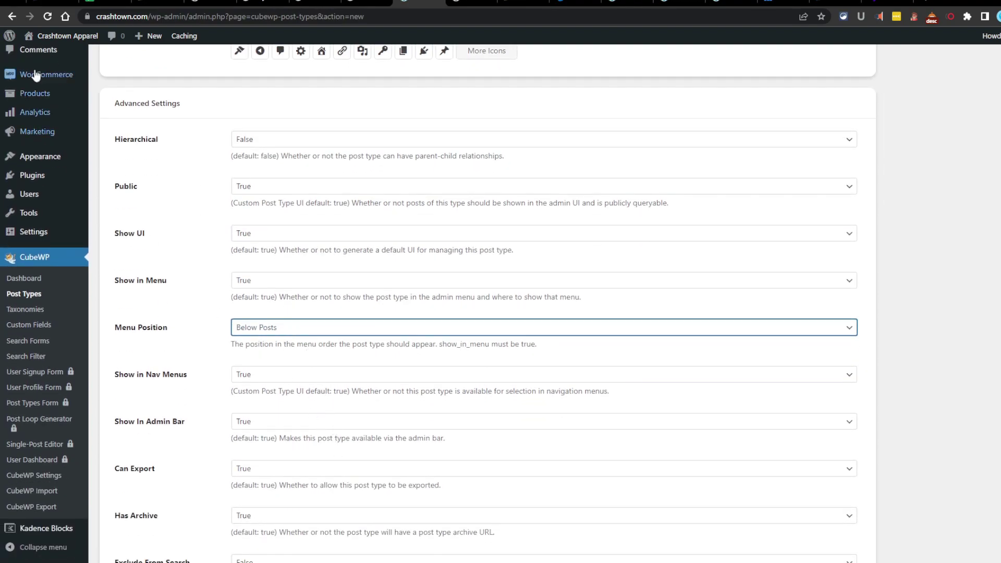
mouse_move(9, 35)
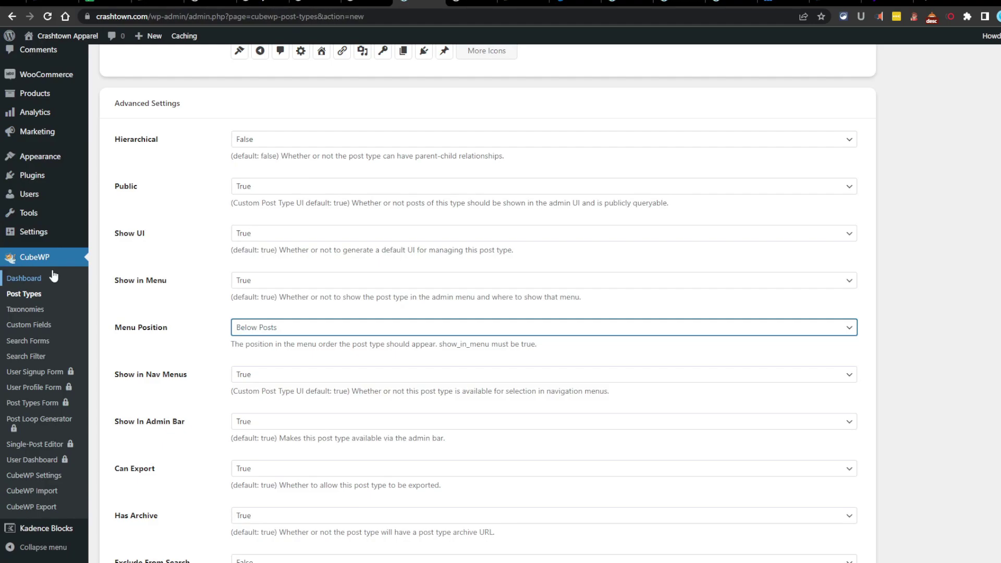
scroll(170, 313, down, 1)
scroll(196, 351, up, 2)
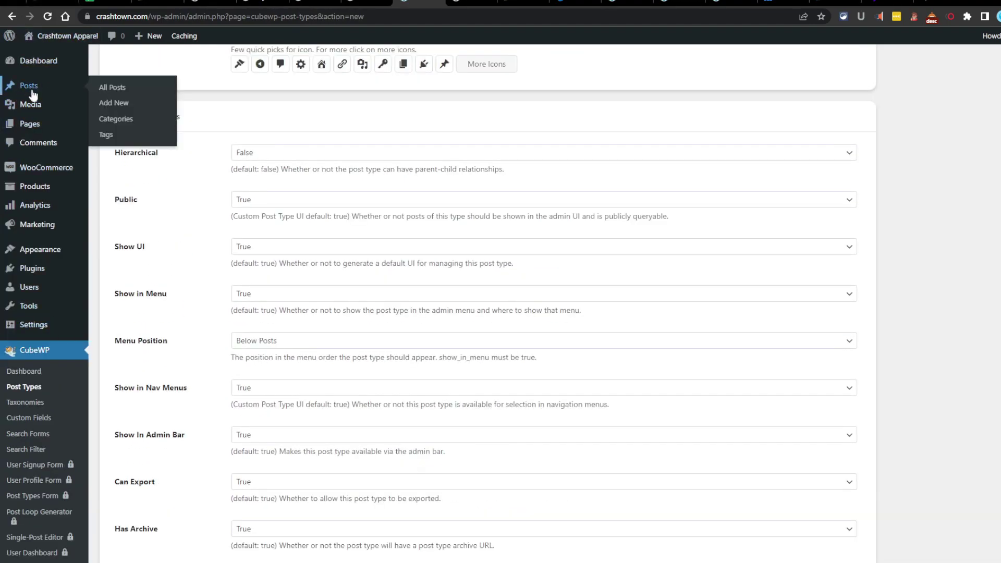
scroll(264, 333, down, 1)
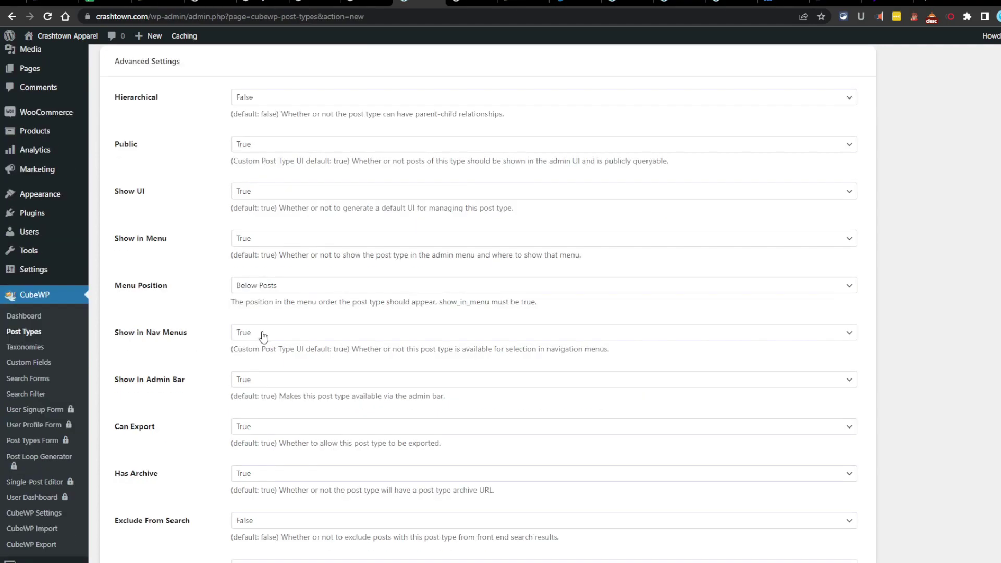
click(265, 333)
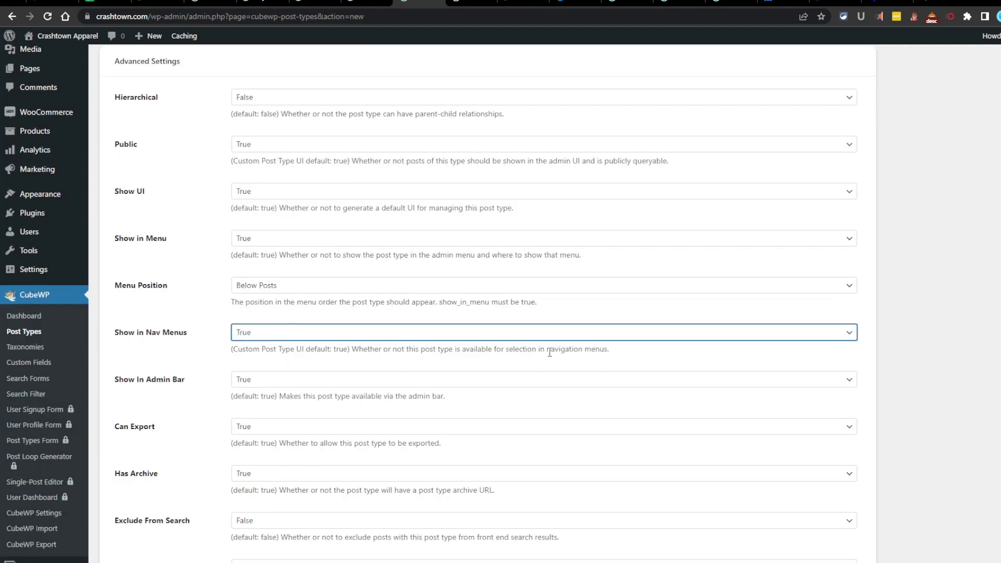
drag(609, 351, 510, 351)
click(193, 358)
scroll(197, 355, down, 1)
scroll(196, 352, down, 1)
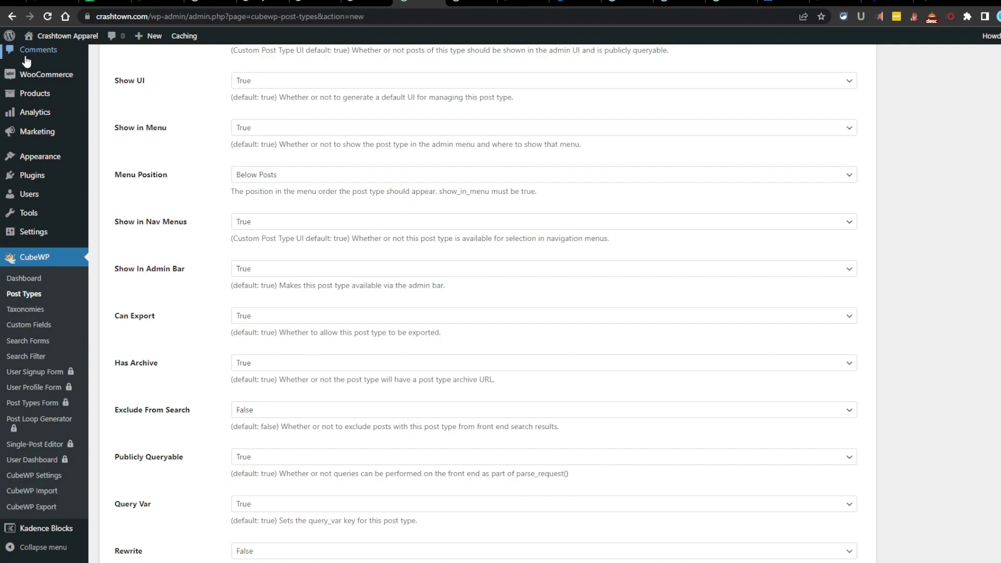
Check the site's front-end homepage, then scroll the post type form back to the top.
click(53, 39)
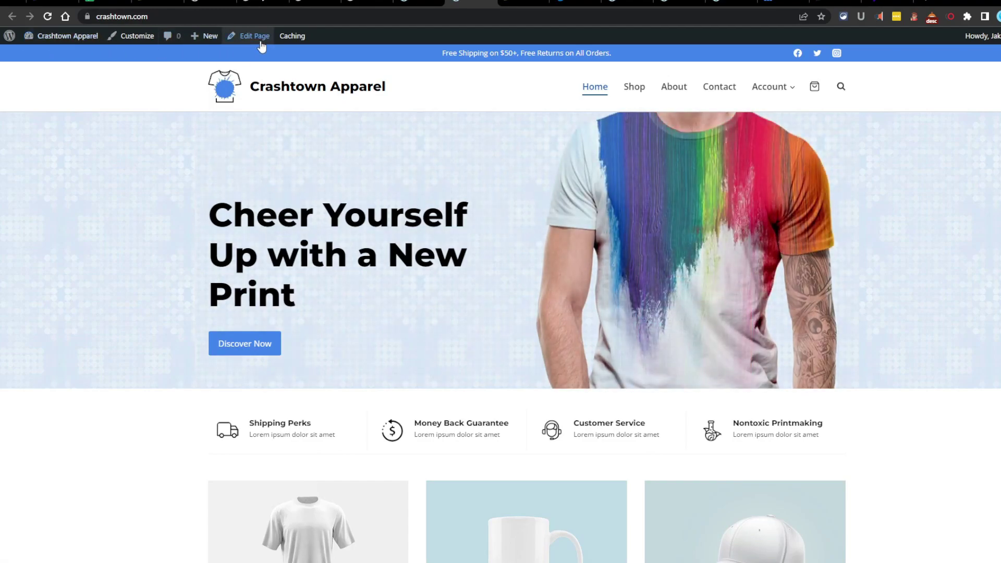
mouse_move(278, 36)
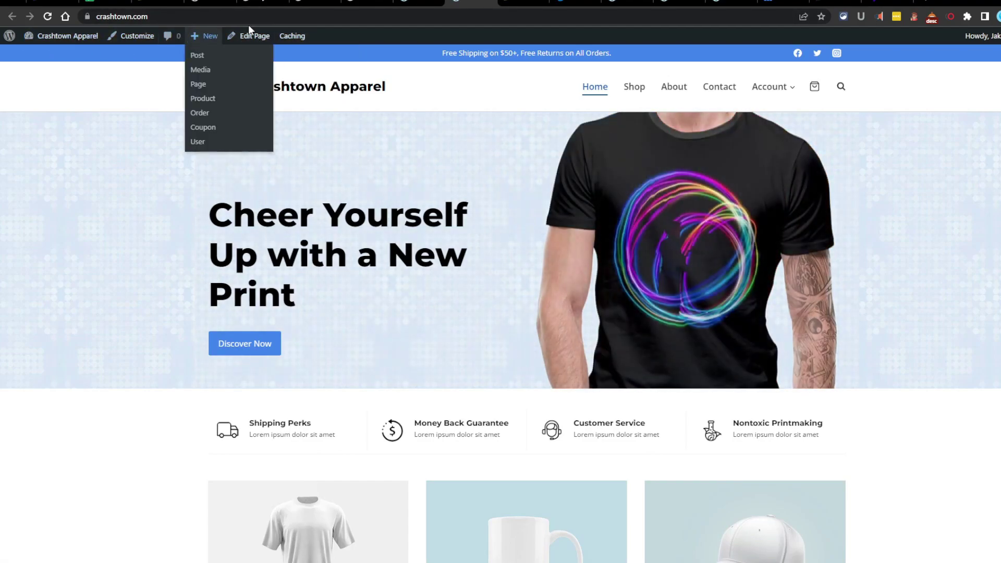
mouse_move(72, 42)
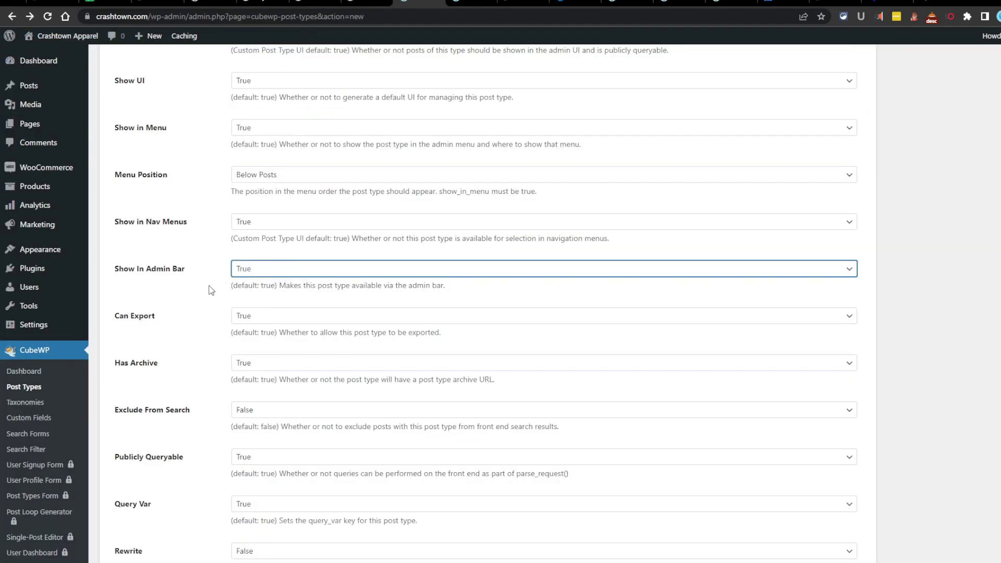
click(195, 284)
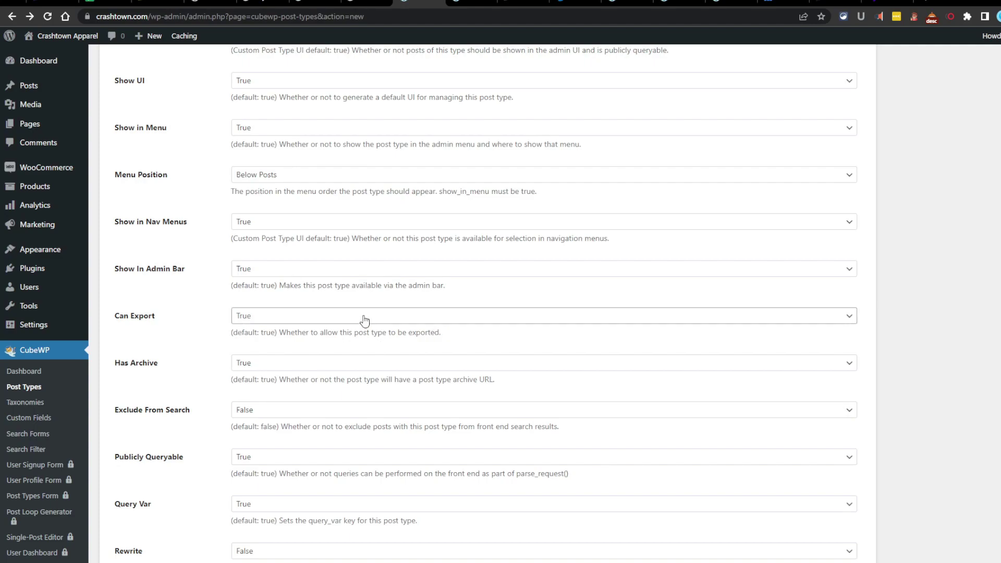
drag(161, 299, 170, 300)
click(193, 336)
scroll(191, 334, down, 2)
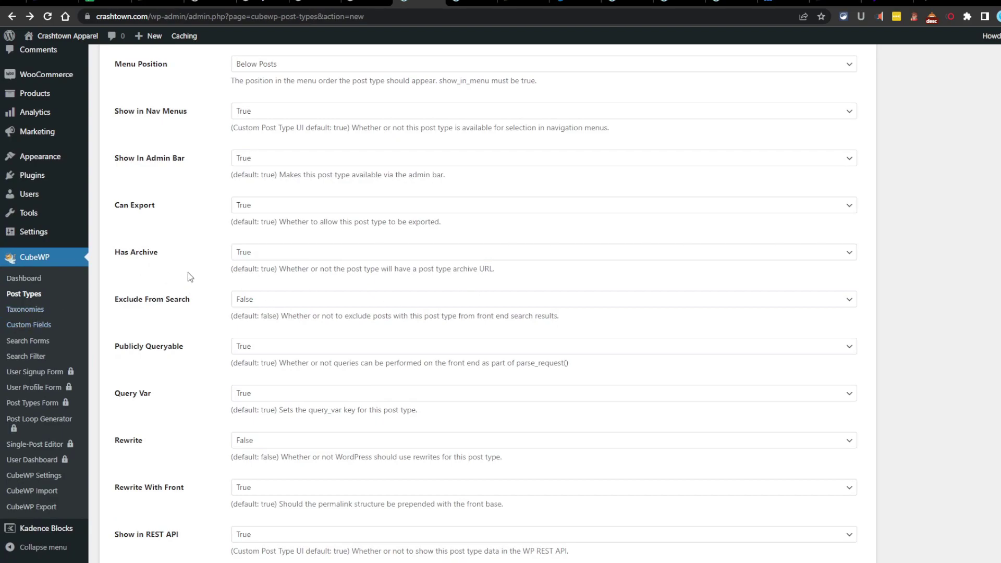
scroll(190, 275, down, 1)
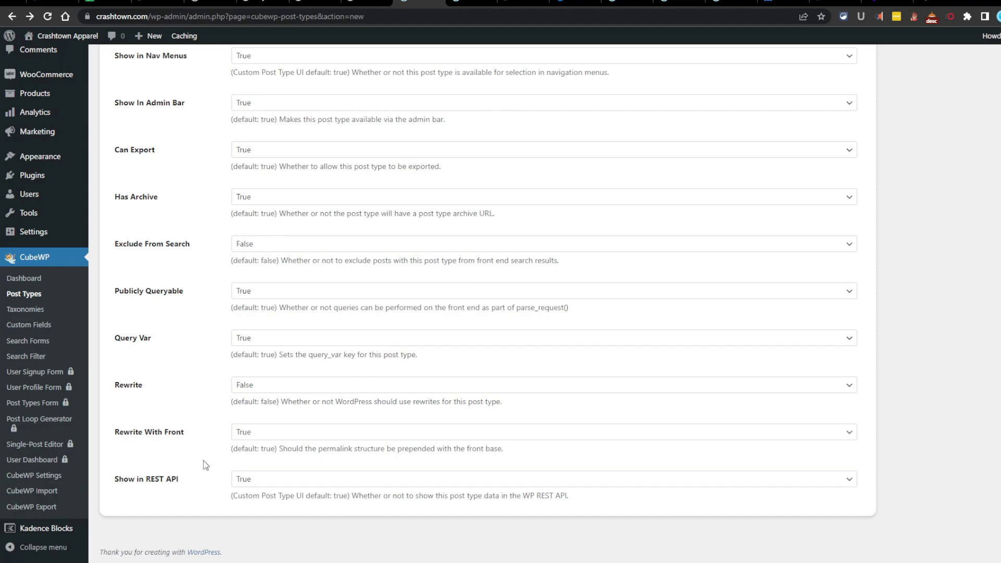
scroll(339, 417, up, 15)
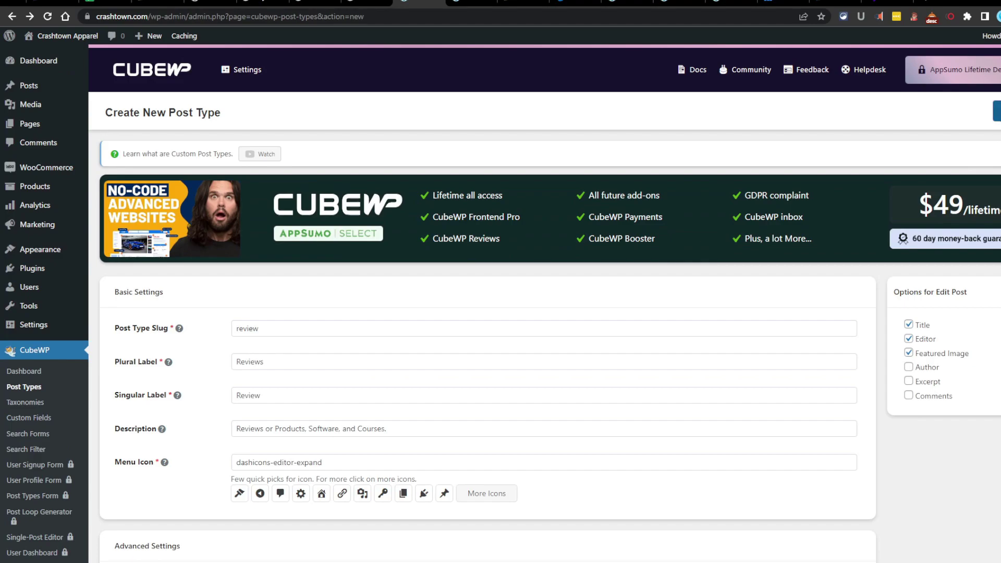
Save the Reviews post type, preview a new Review post, and return to Post Types.
click(998, 111)
mouse_move(38, 105)
click(114, 122)
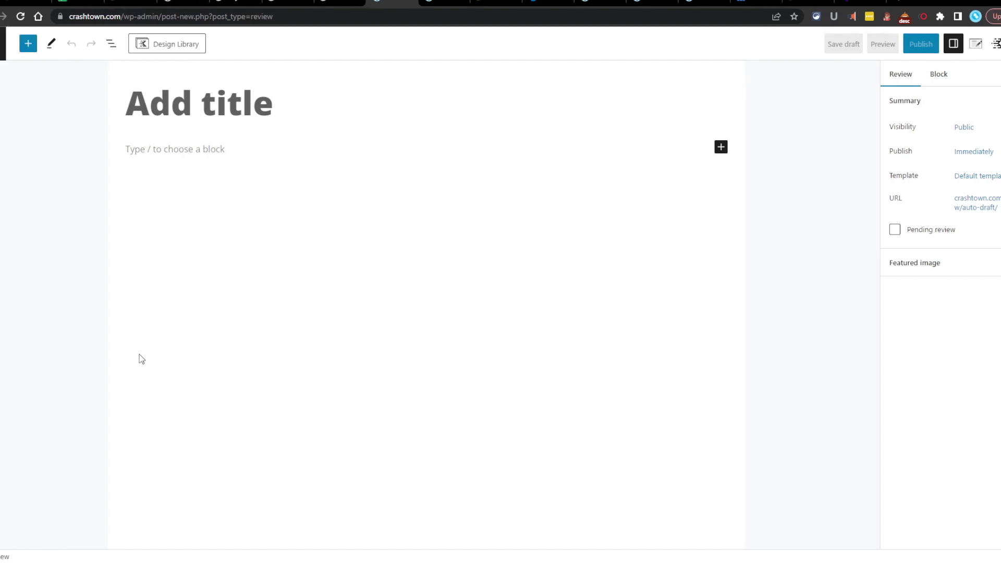
click(1, 43)
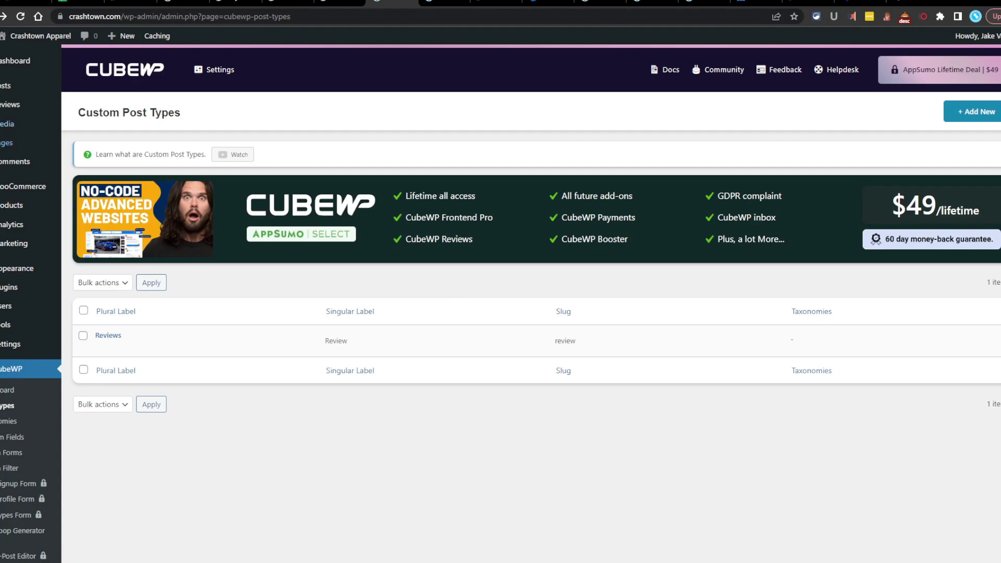
Set up the Software taxonomy with slug software, keeping Hierarchical set to True.
mouse_move(8, 143)
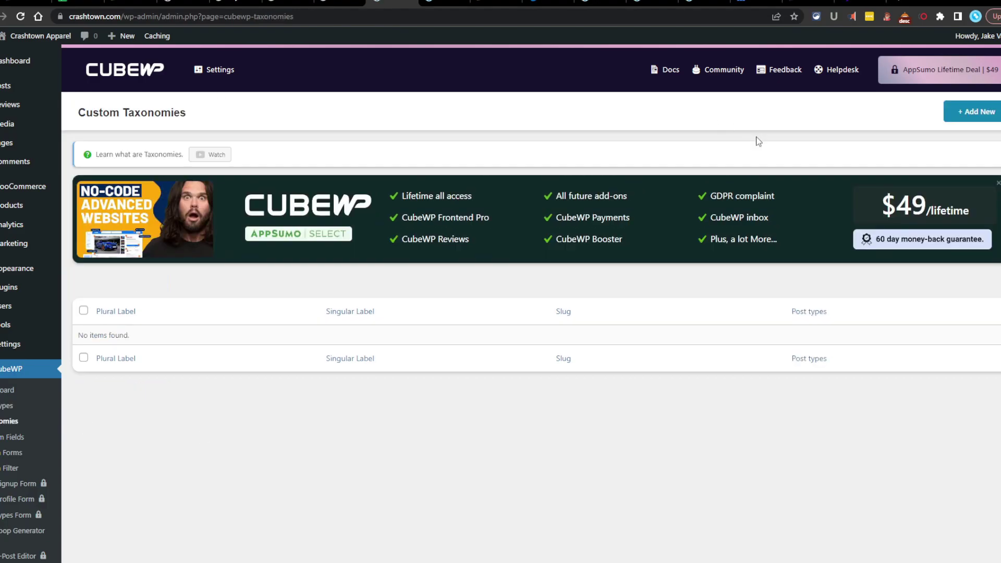
click(973, 112)
click(235, 330)
text(software)
click(255, 364)
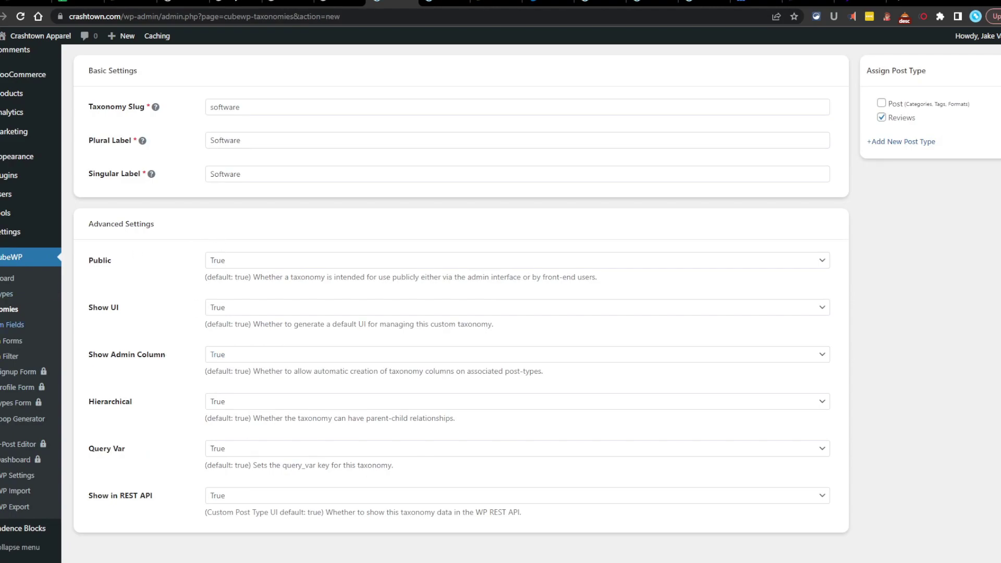
scroll(198, 292, down, 1)
scroll(198, 292, down, 1)
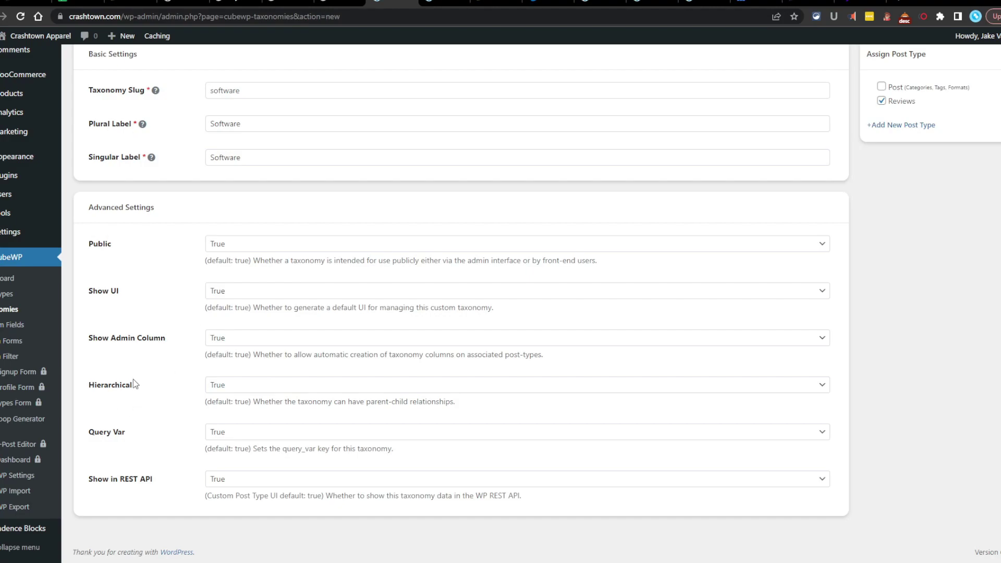
click(230, 389)
click(223, 412)
click(226, 418)
click(186, 383)
scroll(144, 450, up, 5)
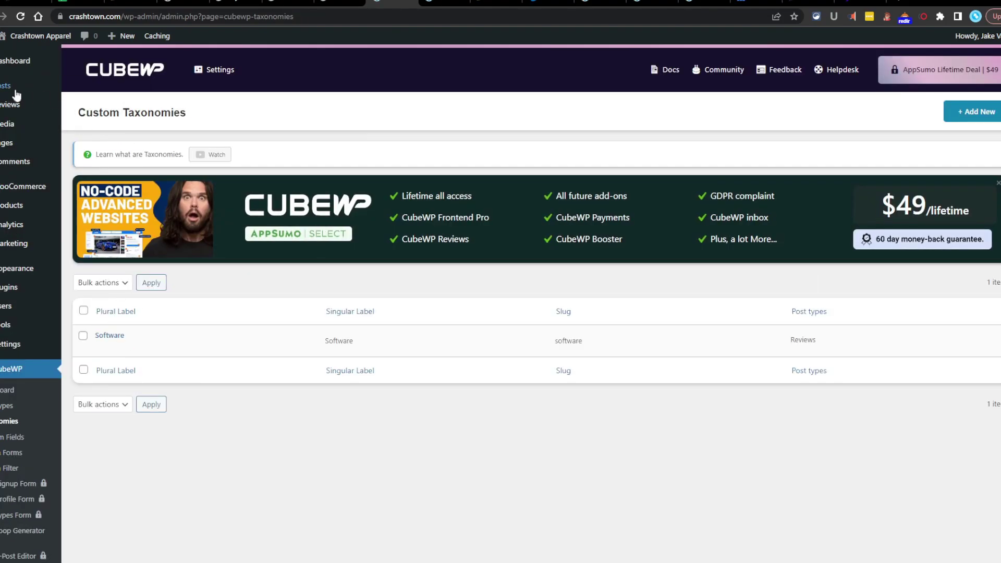
Attach the Services taxonomy to Reviews, update it, and go to Custom Fields.
mouse_move(10, 104)
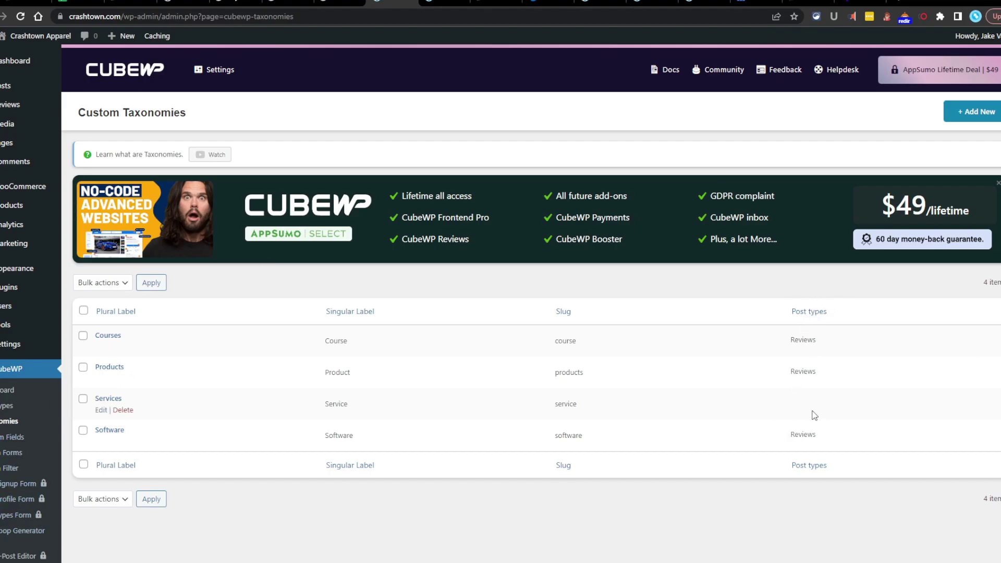
click(101, 402)
click(881, 338)
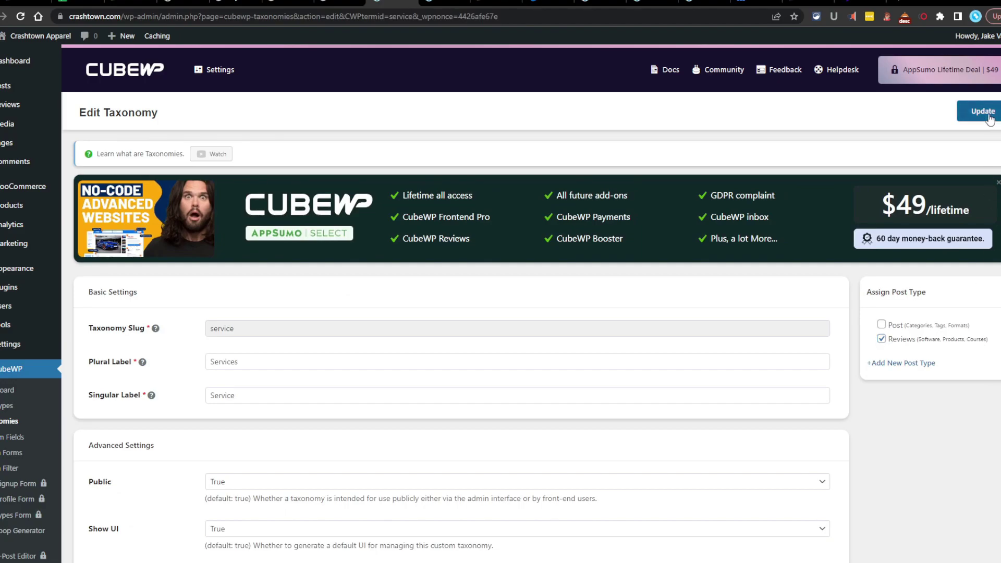
click(983, 111)
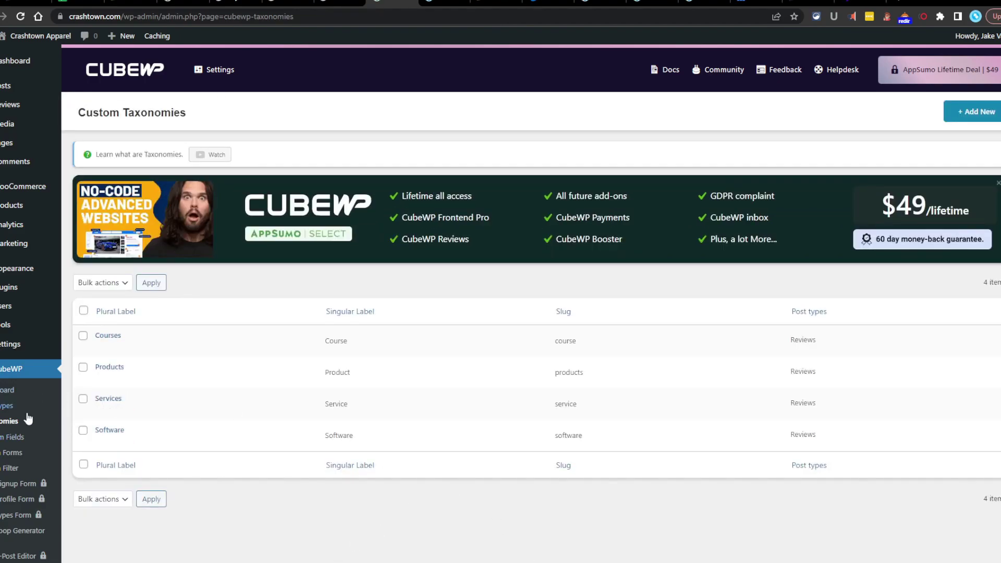
scroll(13, 436, down, 1)
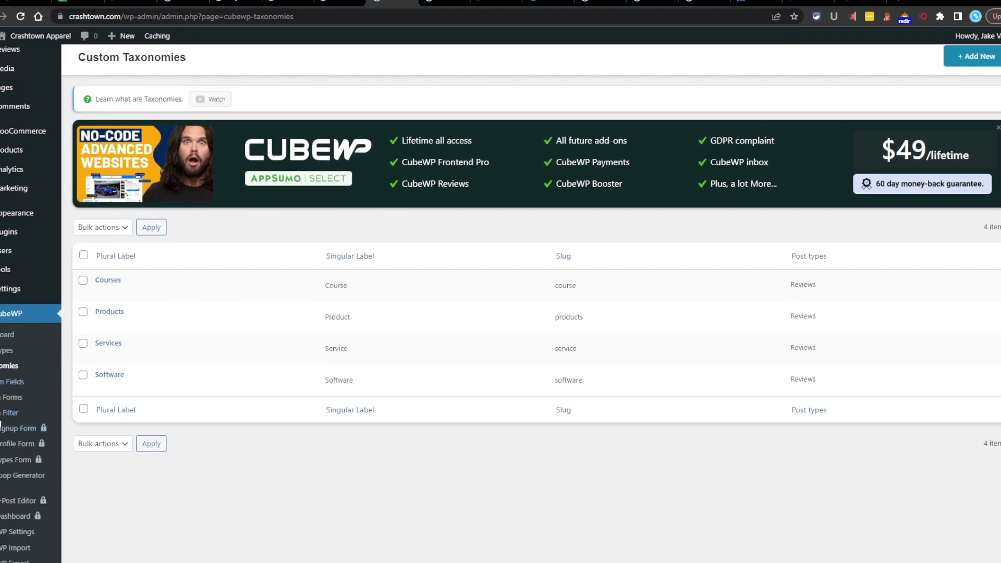
click(11, 382)
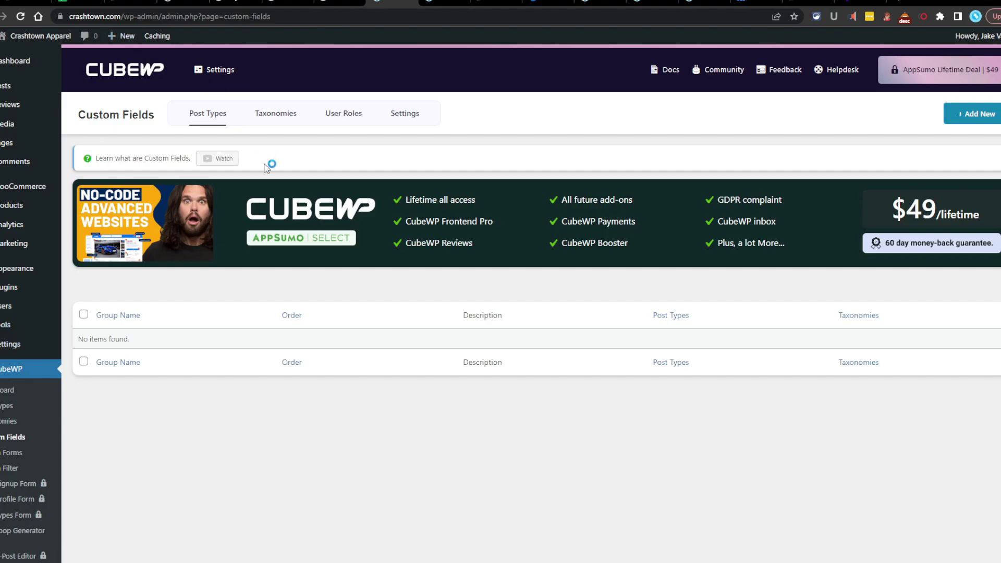
Browse the Taxonomies, User Roles and Settings field-group tabs, then return to Post Types.
click(280, 116)
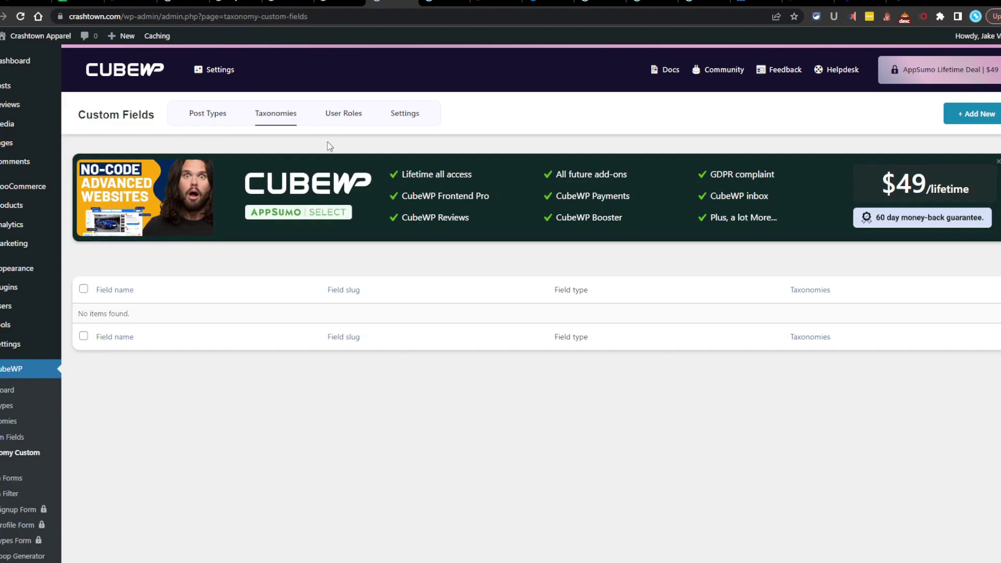
click(344, 116)
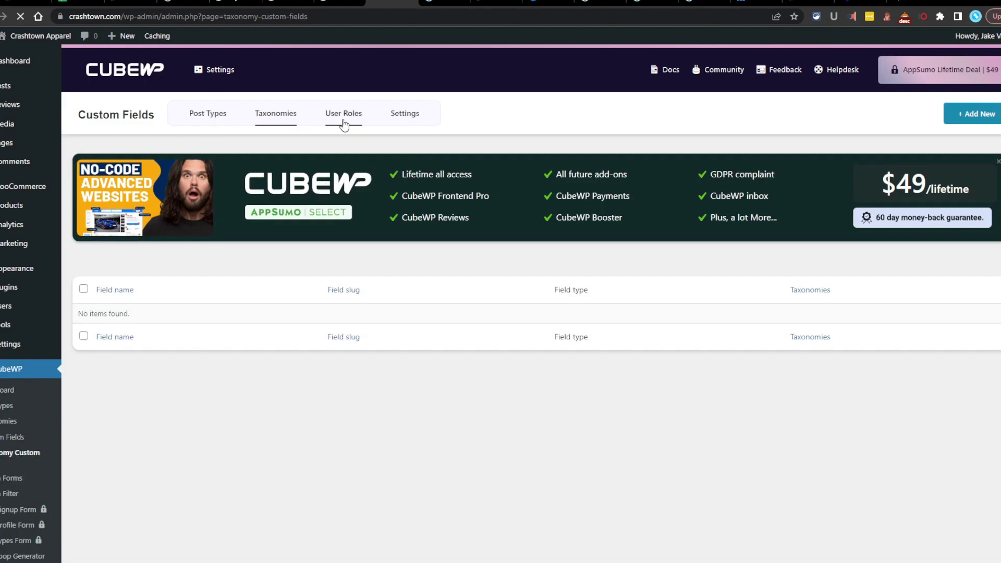
click(404, 117)
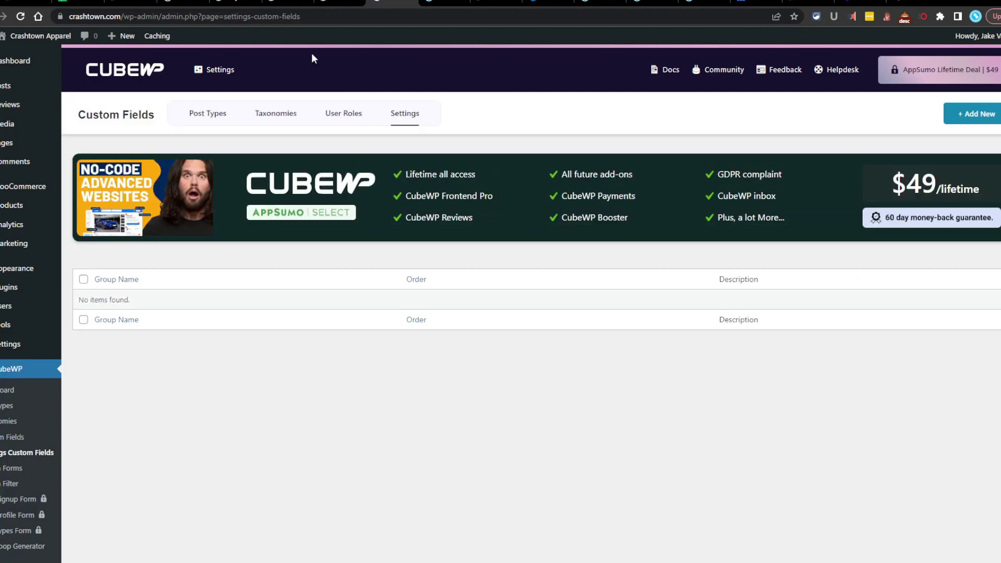
click(204, 117)
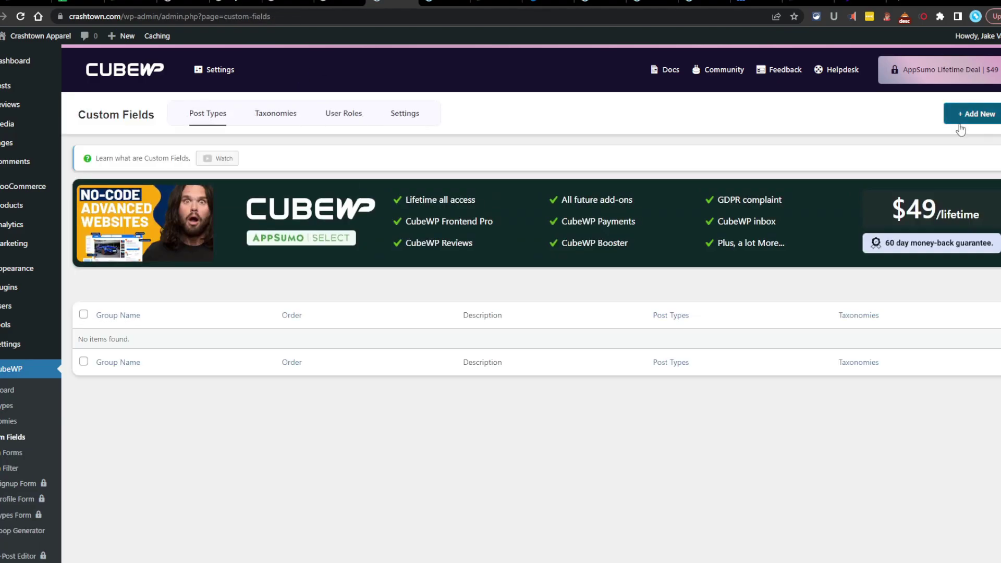
Create field group 'Test' with description 'Not sure', assigned to post and page, and save it.
click(971, 115)
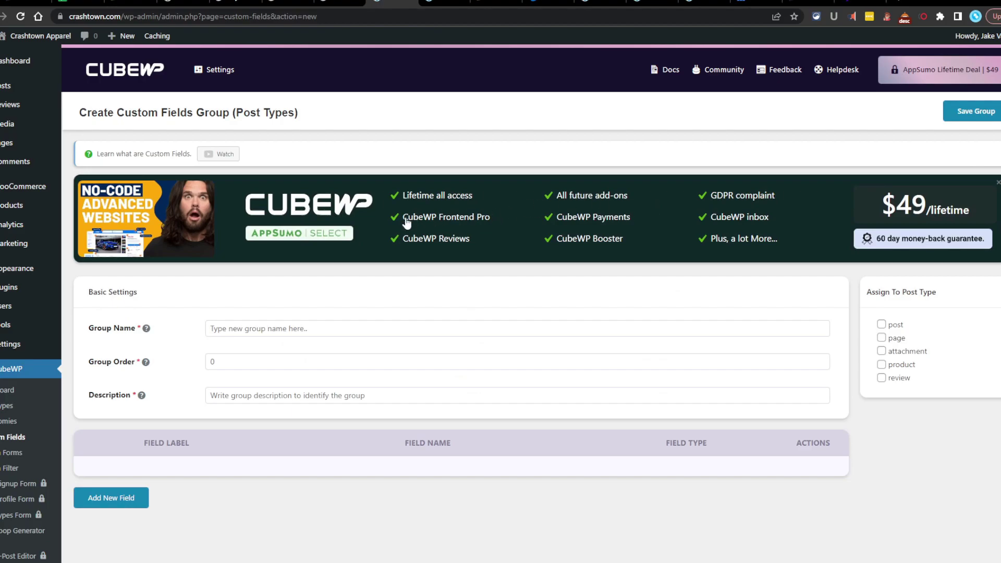
scroll(406, 223, down, 1)
click(318, 273)
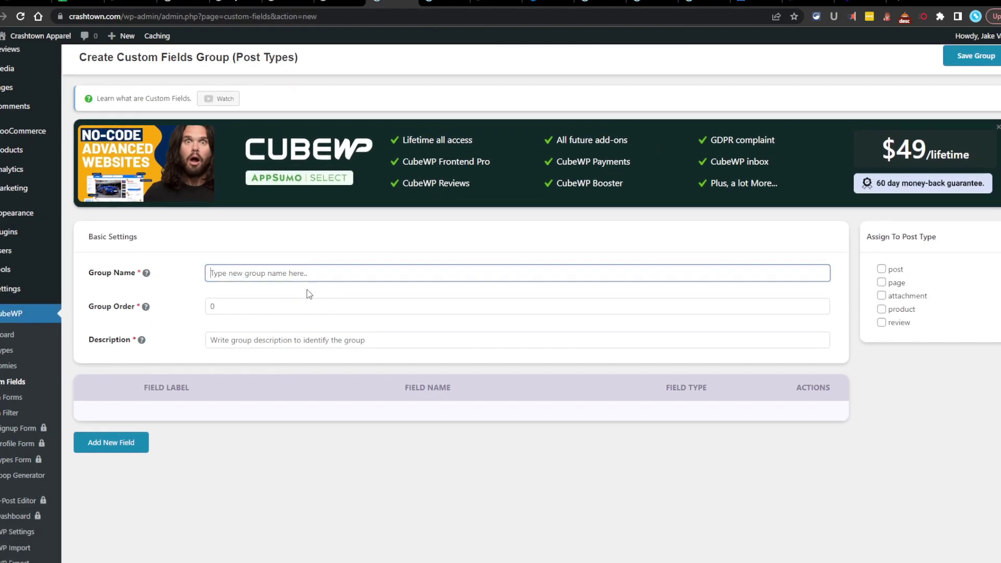
text(Test)
key(Tab)
mouse_move(147, 312)
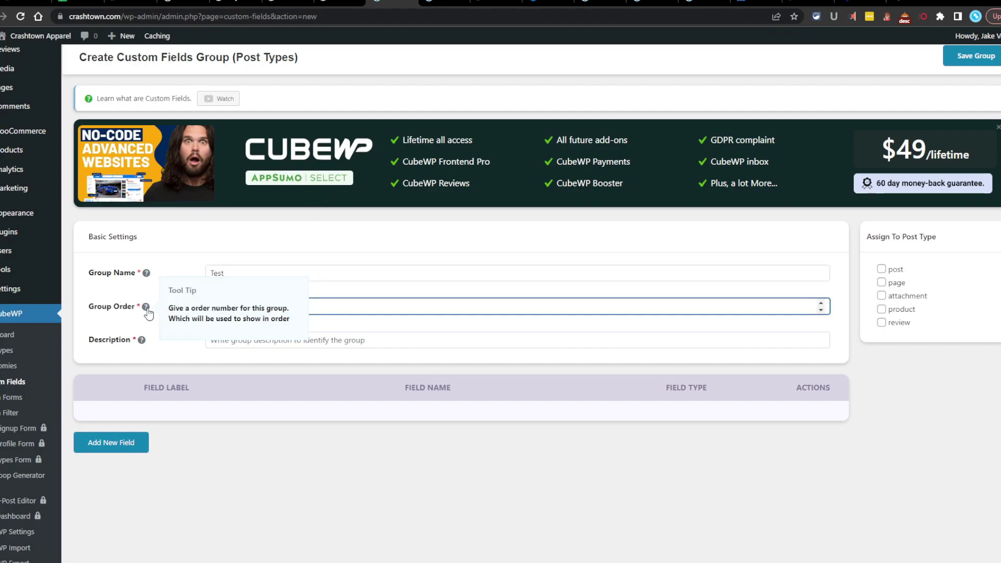
mouse_move(151, 279)
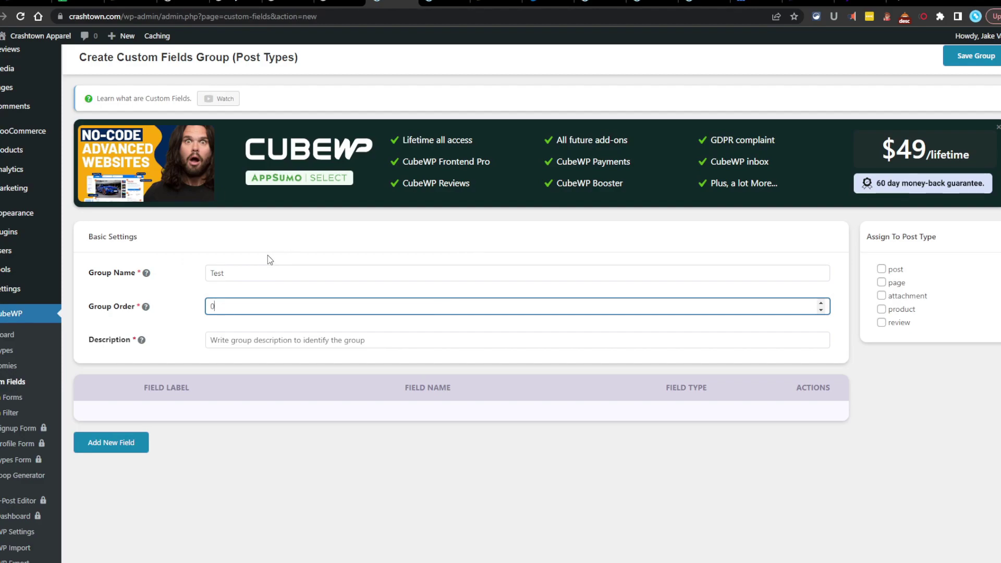
click(230, 339)
text(Not sure)
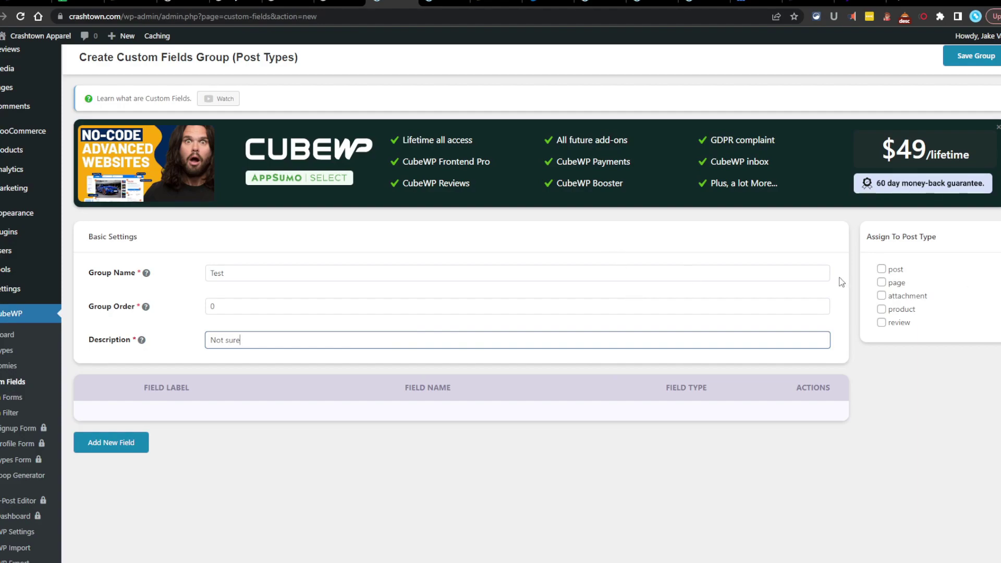
click(881, 269)
click(881, 282)
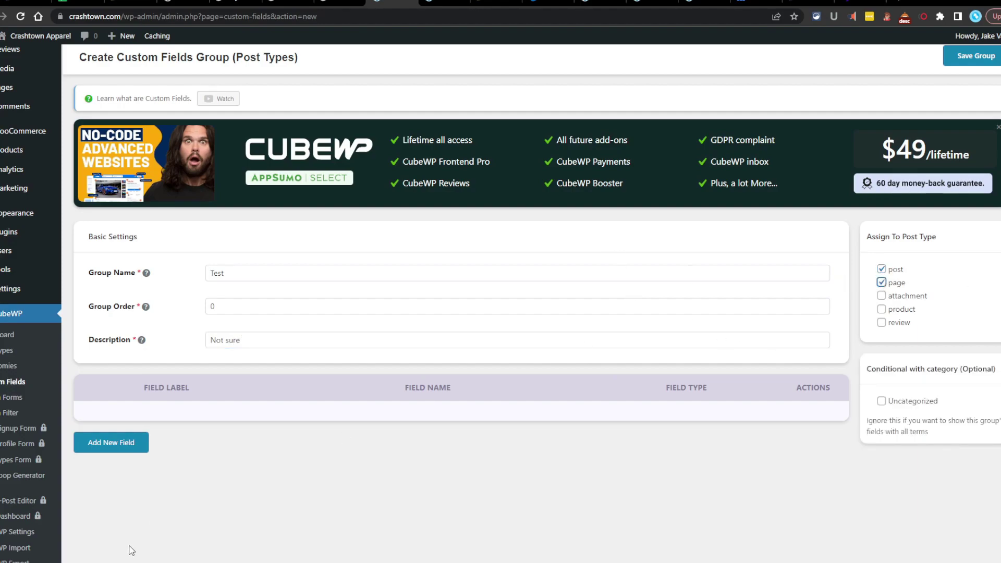
click(975, 56)
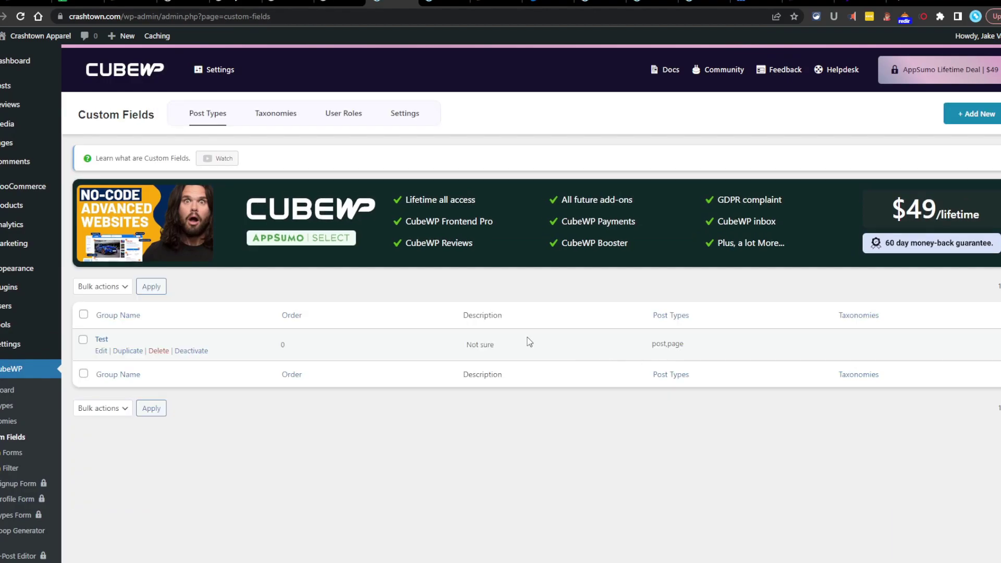
Leave the Taxonomies and User Roles new-group forms for the empty User Roles group list.
click(289, 119)
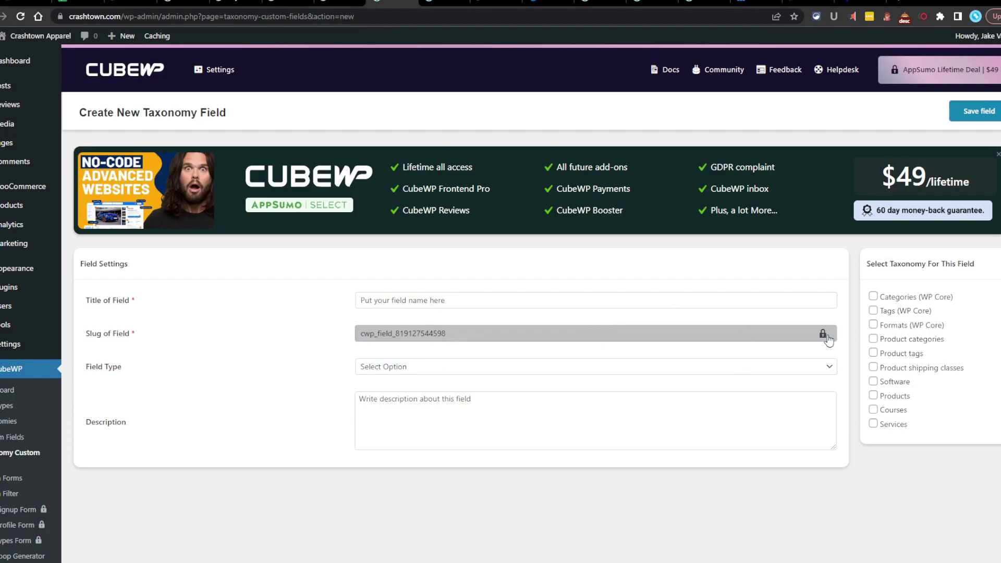
key(Tab)
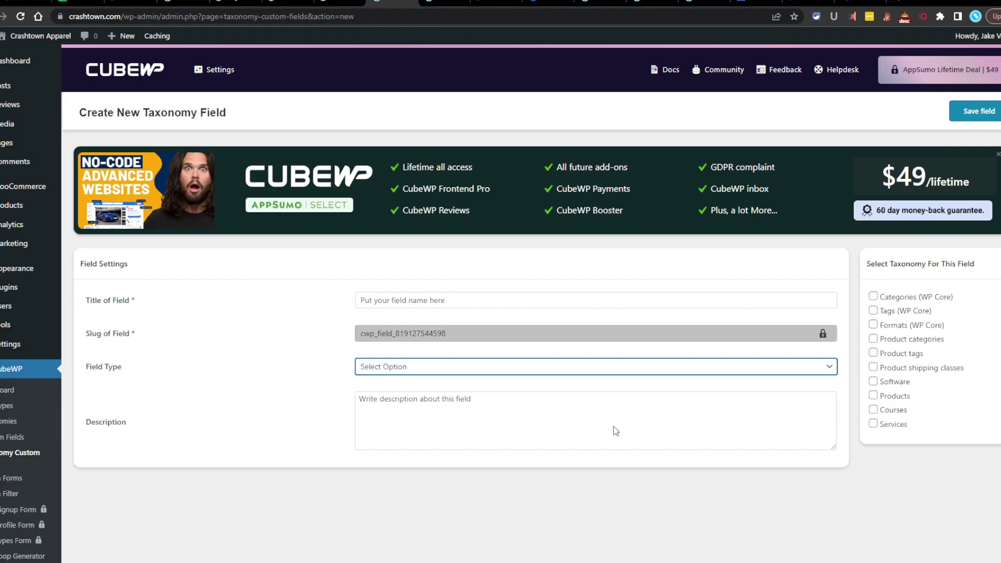
click(795, 423)
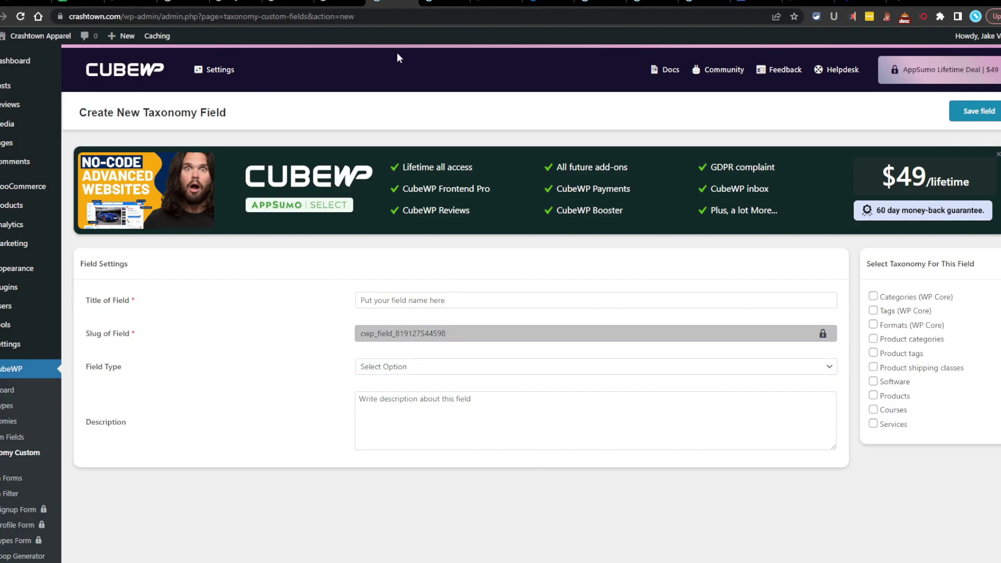
key(alt+Left)
click(344, 113)
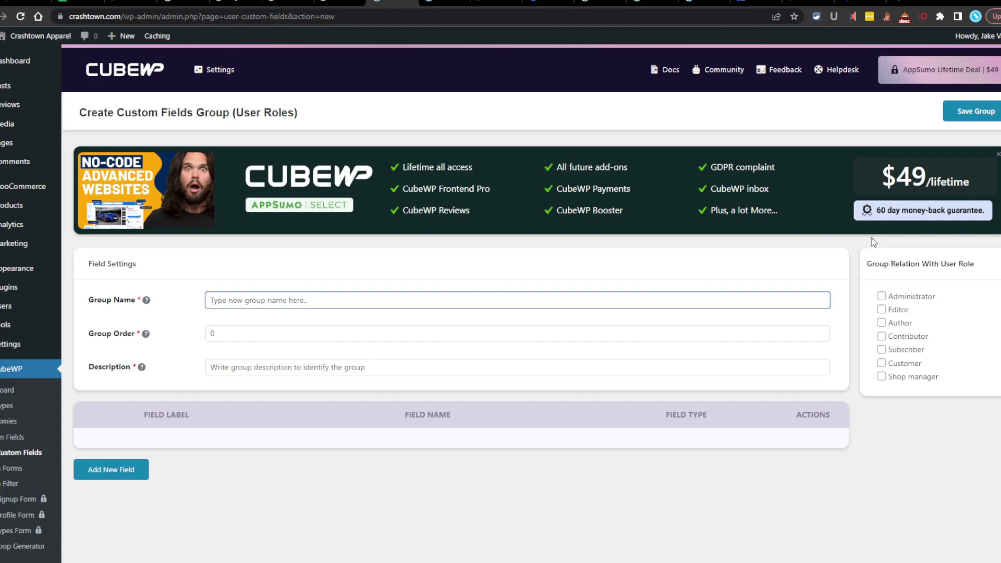
click(27, 450)
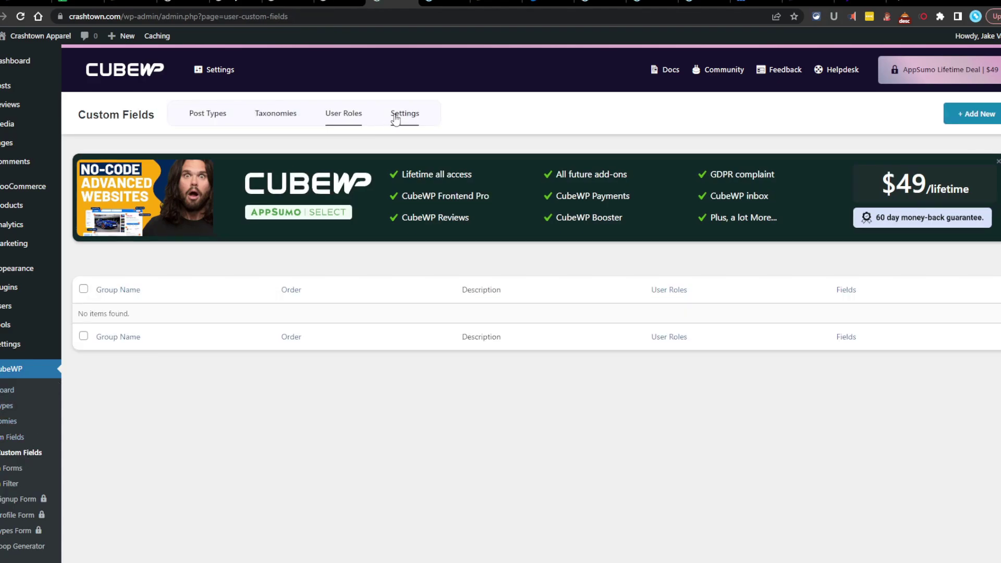
On the Settings tab, name the group 'Test Setting' with order 1.
click(396, 117)
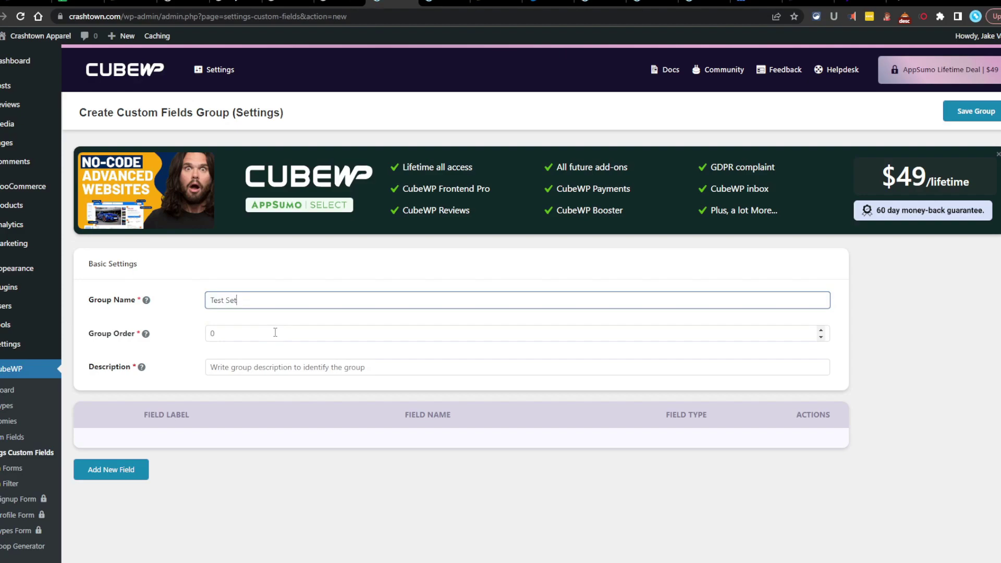
text(g)
click(246, 334)
text(1)
click(267, 455)
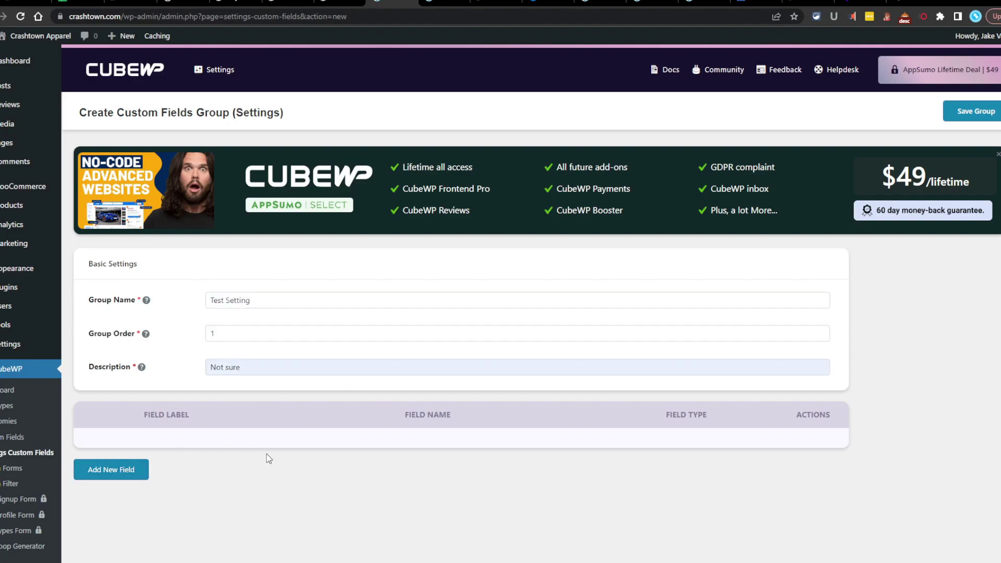
Add two new fields to the Test Setting group.
click(130, 469)
scroll(449, 281, down, 6)
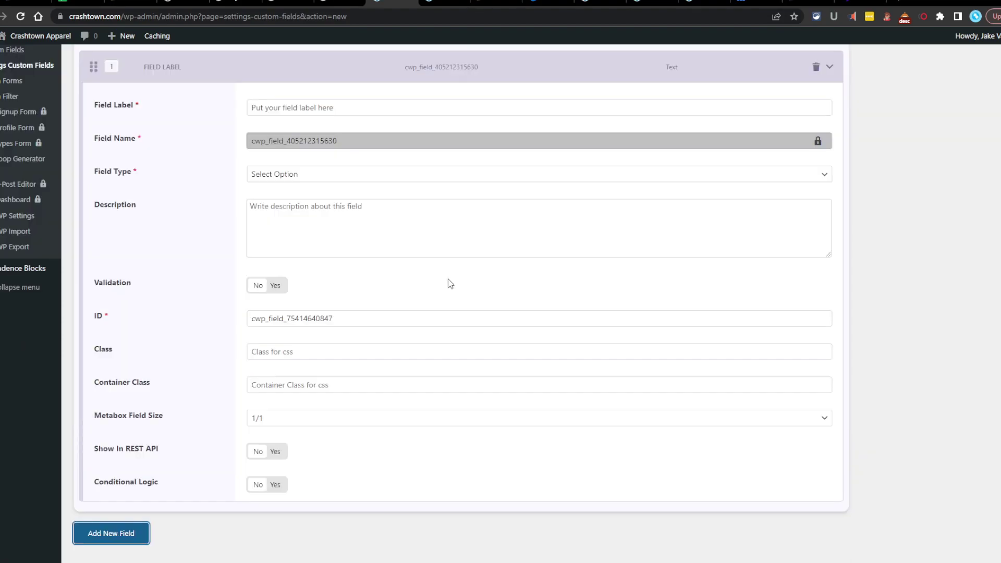
scroll(391, 308, up, 5)
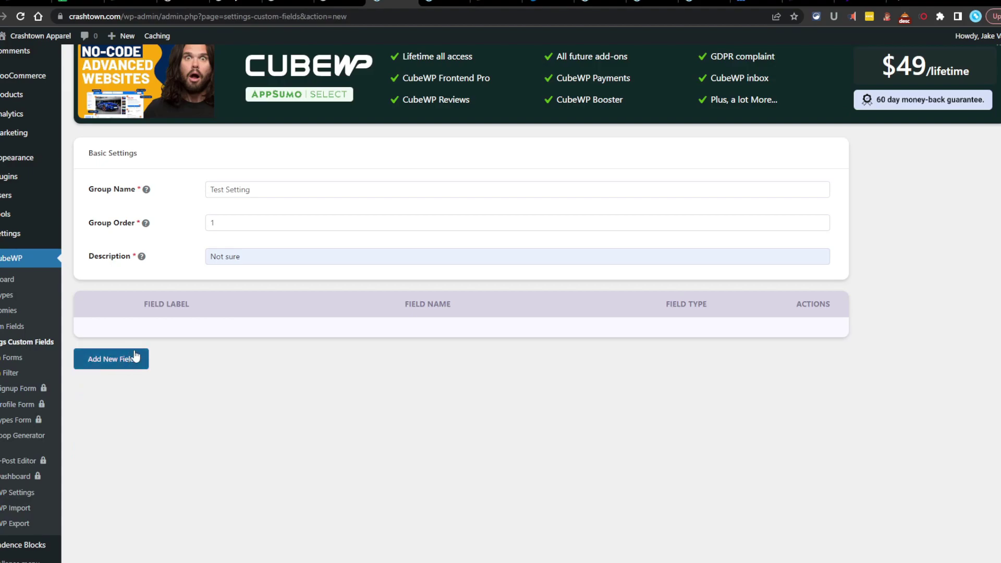
scroll(128, 425, up, 2)
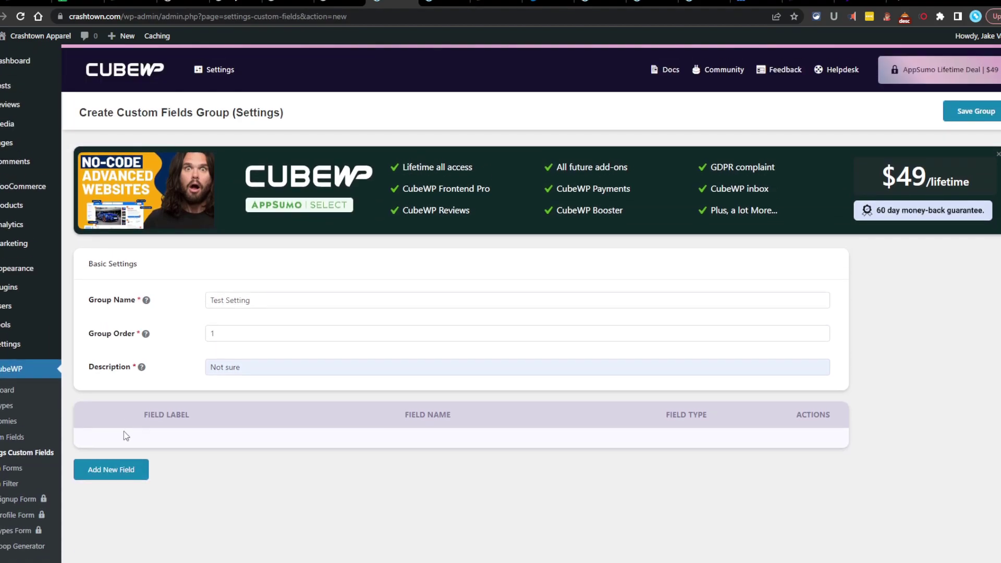
click(132, 471)
scroll(177, 408, down, 7)
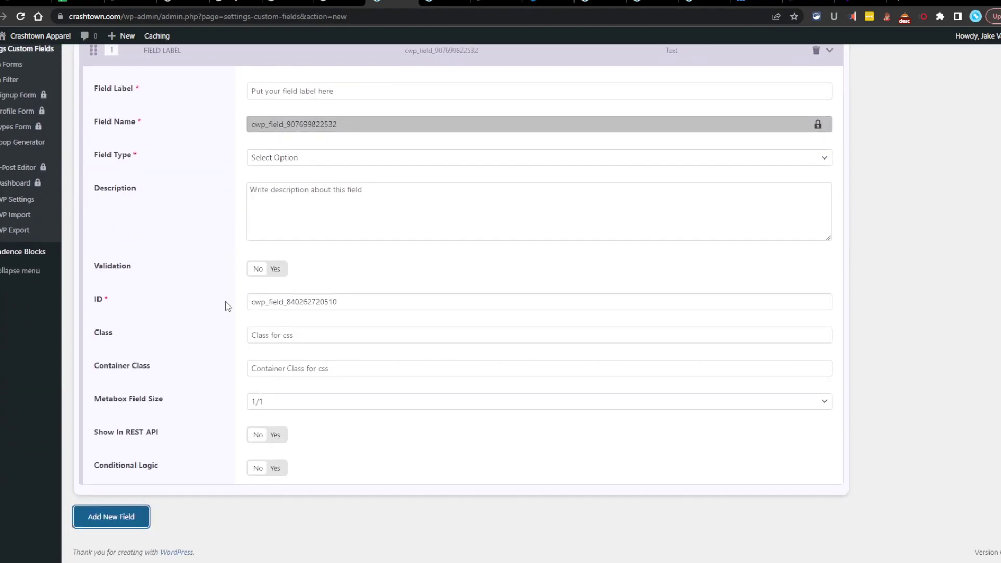
click(130, 516)
scroll(221, 470, down, 6)
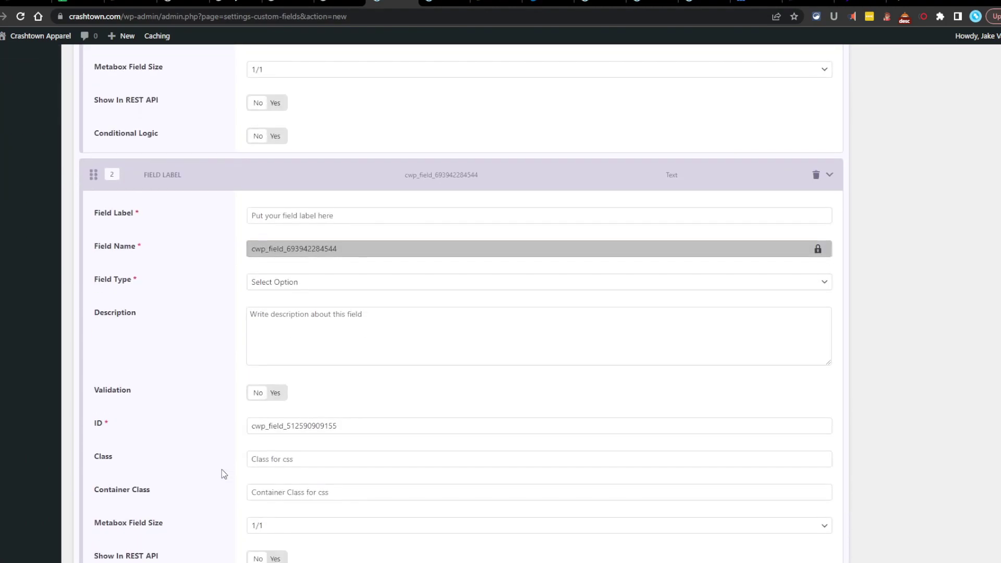
scroll(222, 472, down, 2)
scroll(221, 445, up, 5)
scroll(223, 443, down, 5)
Switch the second field's Conditional Logic and Validation on, then off again.
click(276, 469)
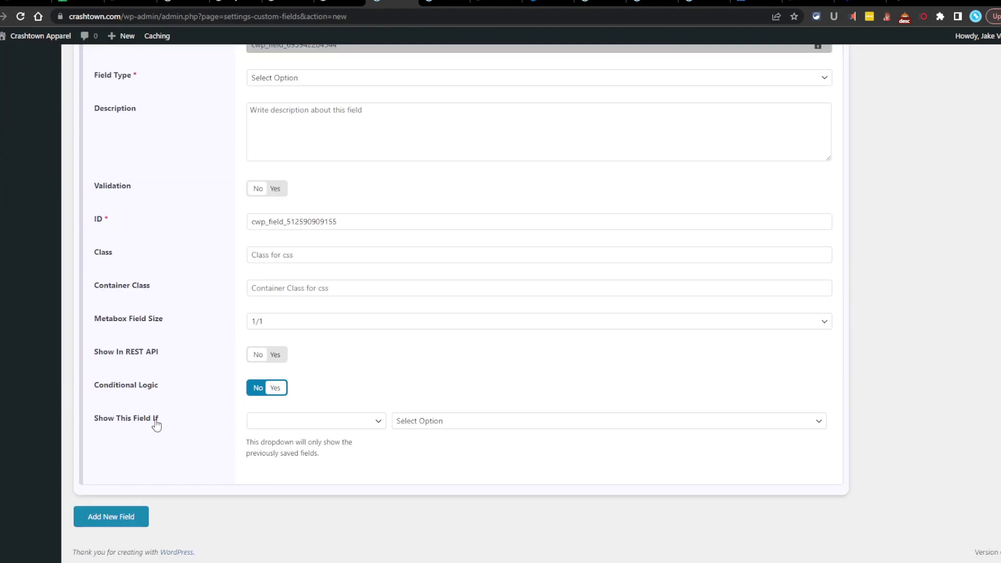
click(452, 422)
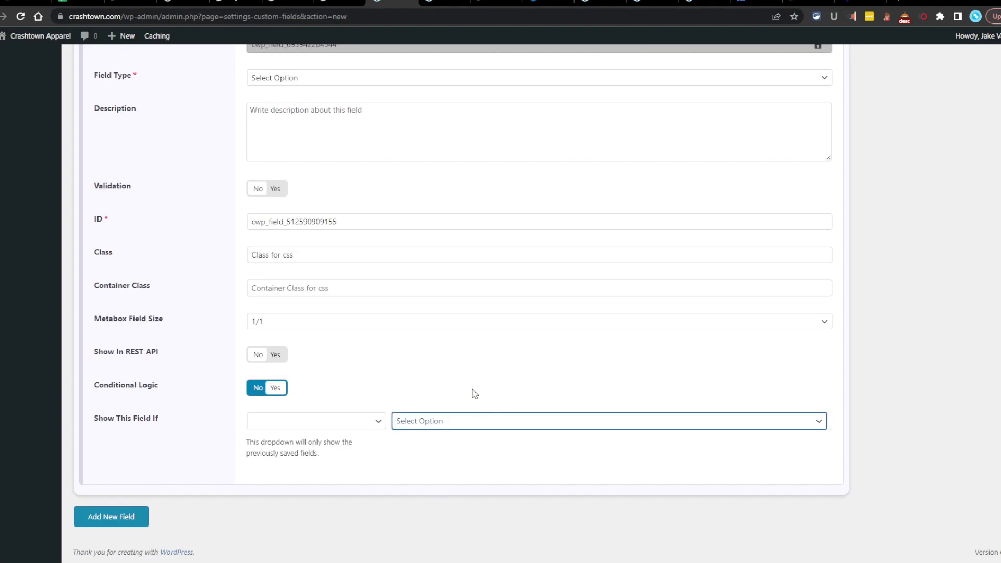
click(446, 398)
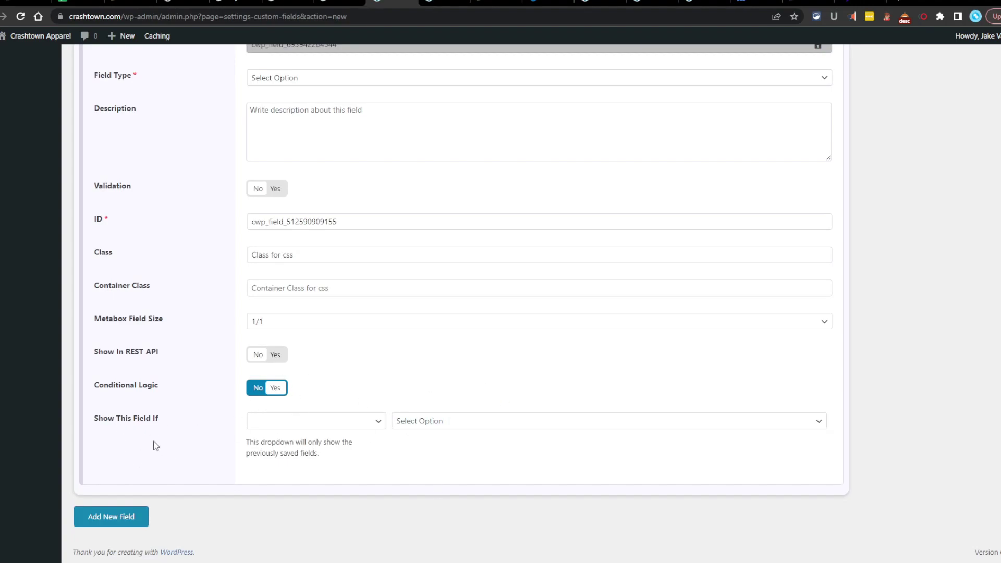
click(267, 388)
scroll(208, 418, up, 3)
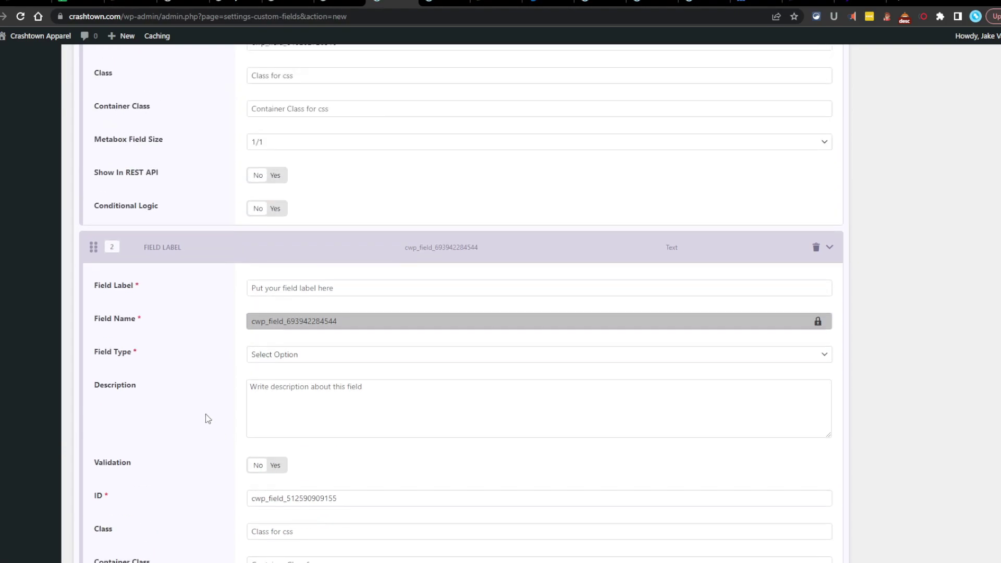
click(275, 469)
scroll(285, 469, down, 2)
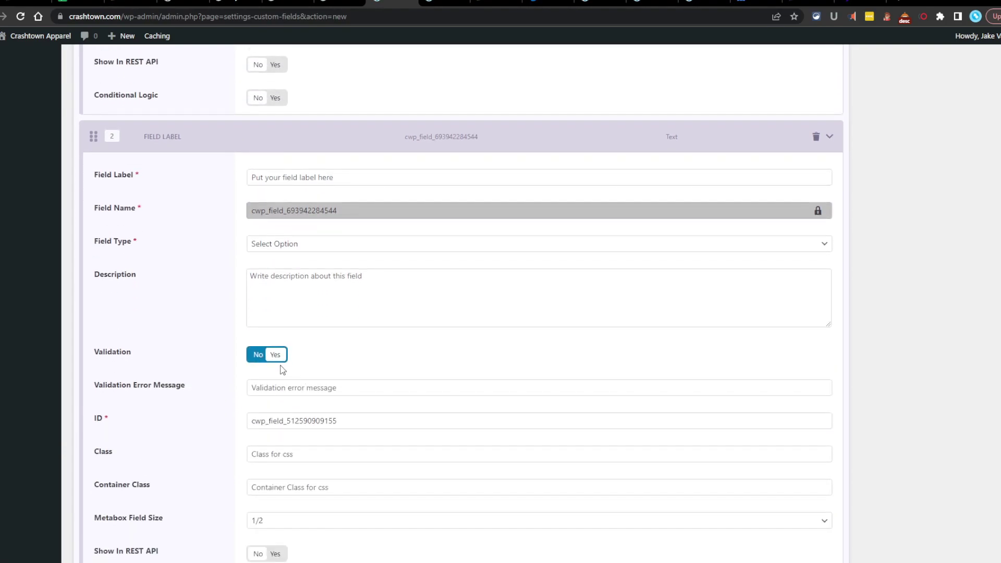
click(270, 356)
scroll(254, 376, up, 3)
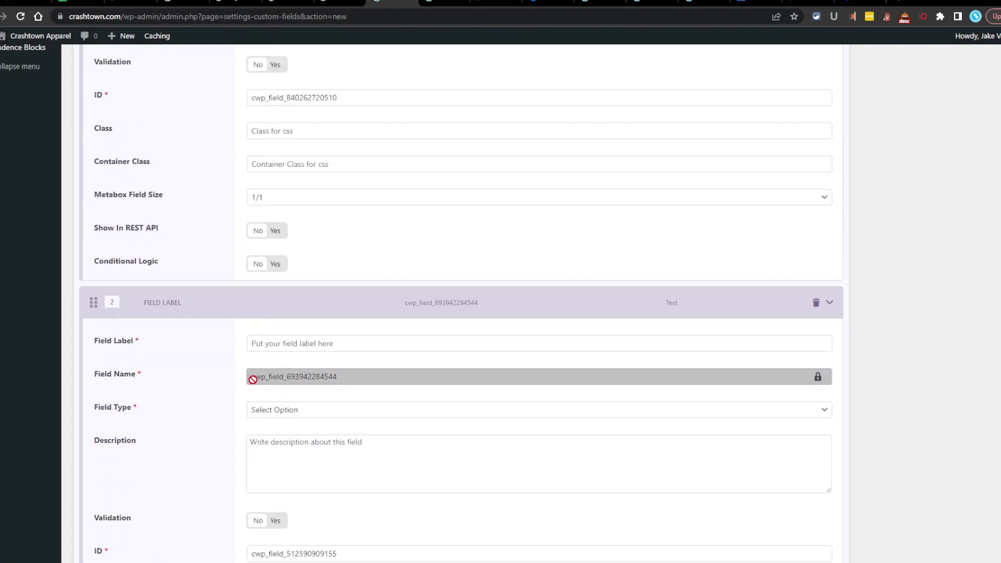
scroll(833, 304, up, 15)
scroll(833, 303, down, 1)
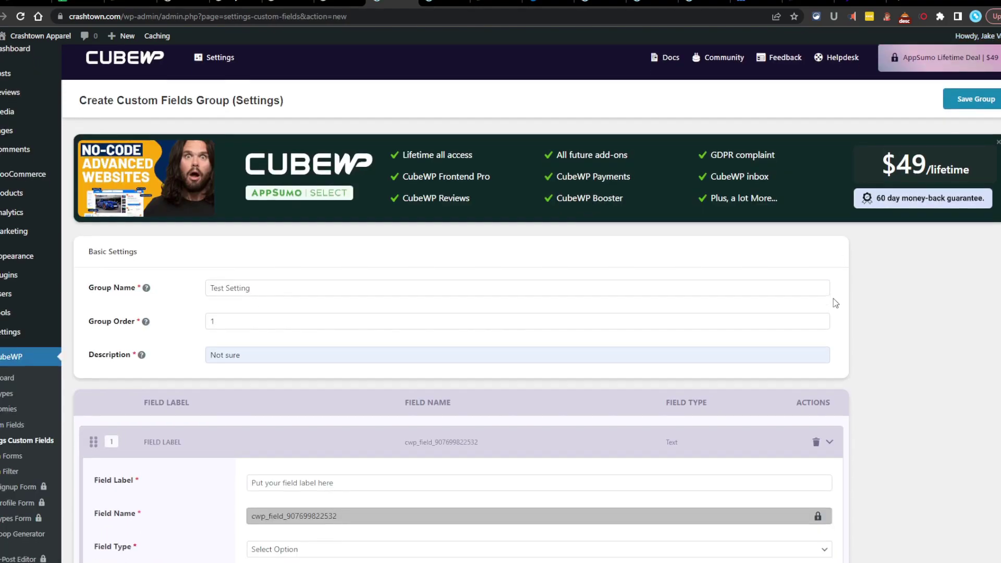
scroll(836, 303, down, 6)
scroll(838, 196, up, 3)
Delete the first field and save the Test Setting group.
click(816, 233)
scroll(892, 168, up, 3)
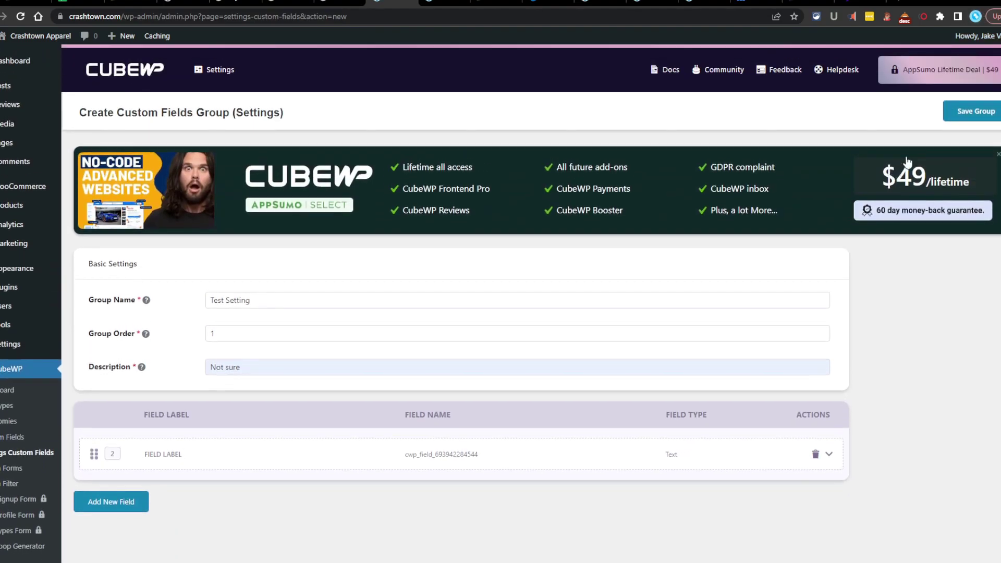
click(973, 112)
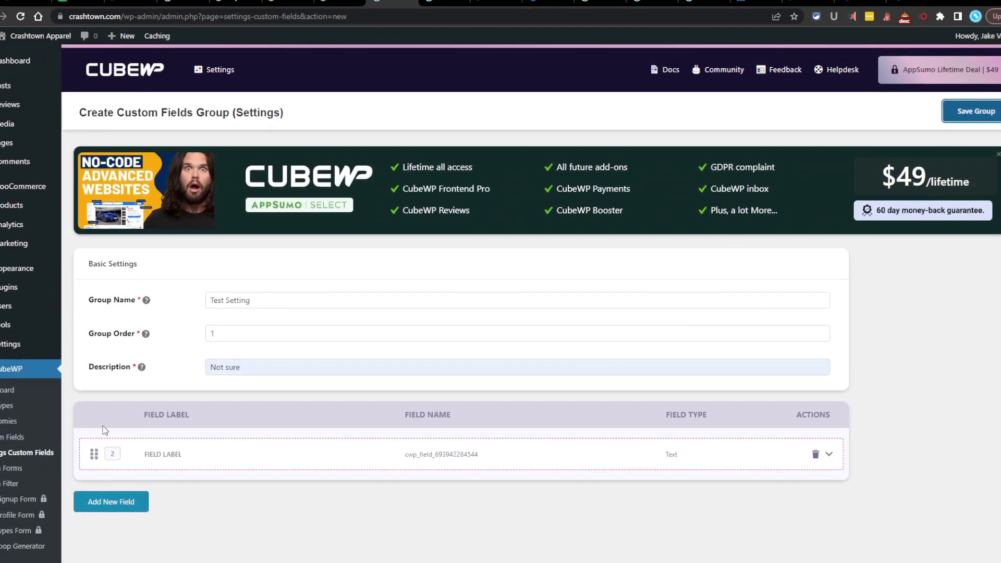
Add the Keyword field and the Search button to the Post search form's active fields.
click(13, 468)
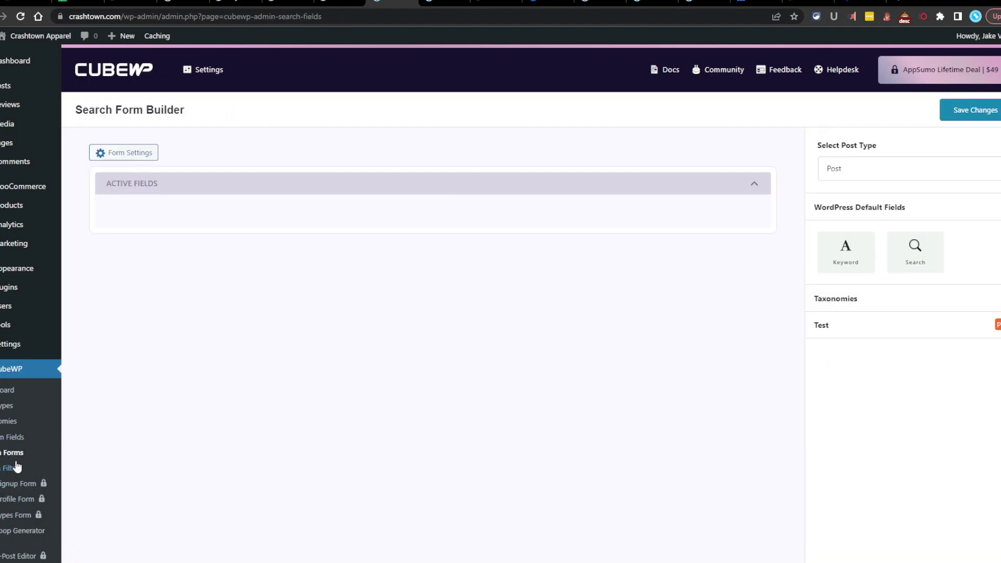
click(846, 252)
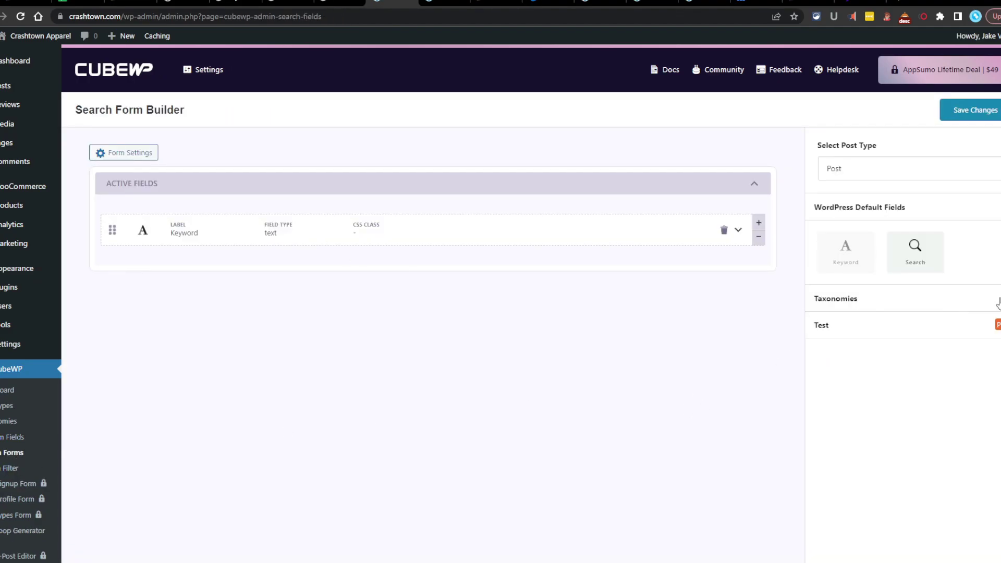
drag(917, 250, 420, 328)
drag(915, 250, 369, 263)
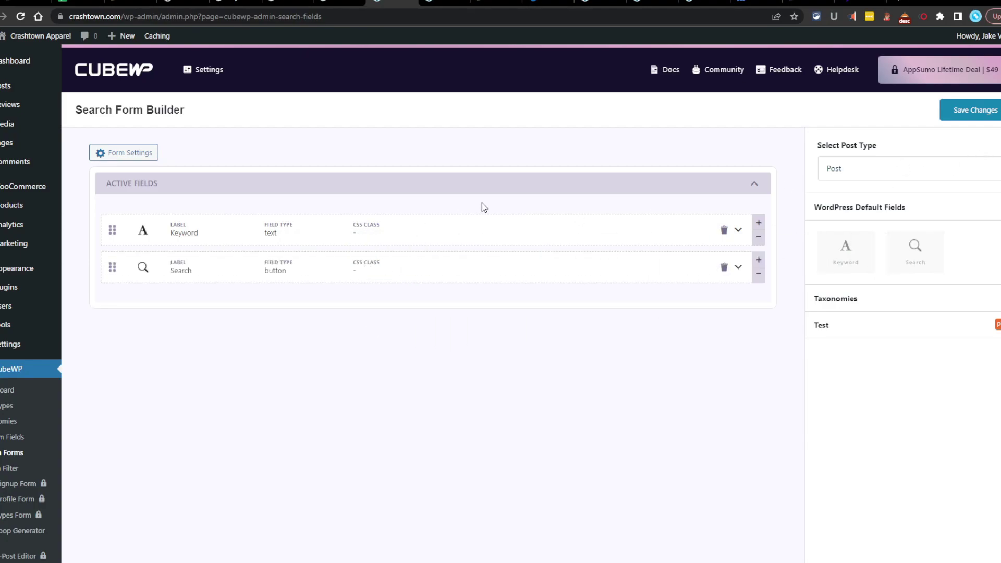
click(887, 299)
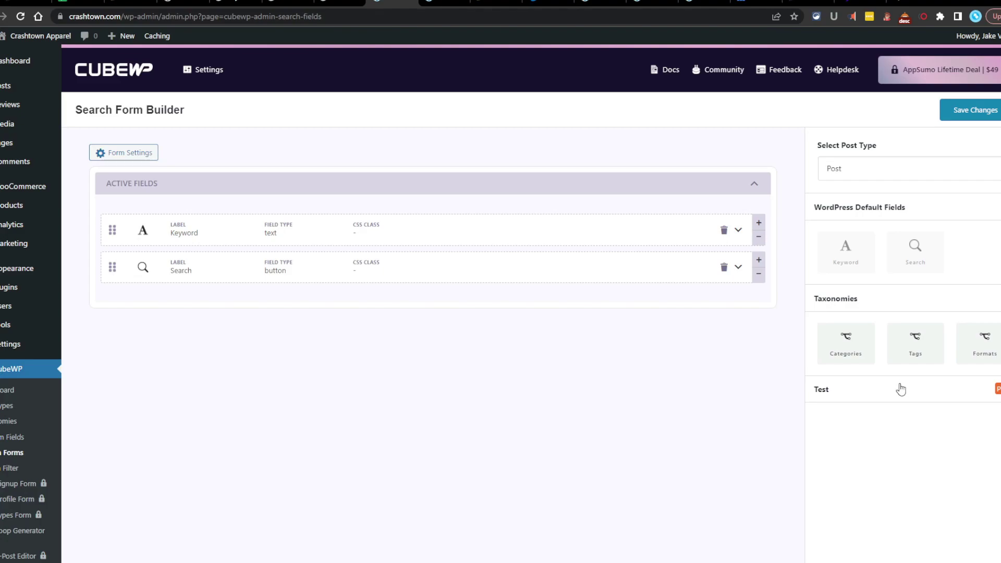
click(939, 302)
click(939, 302)
click(939, 303)
Save the Post search form and copy its generated shortcode.
click(970, 117)
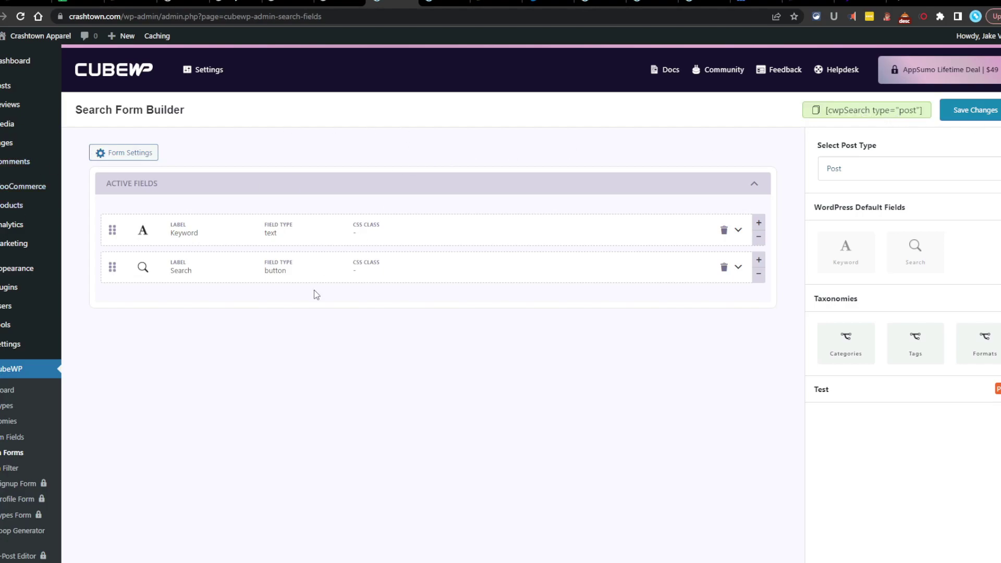
click(895, 116)
click(885, 117)
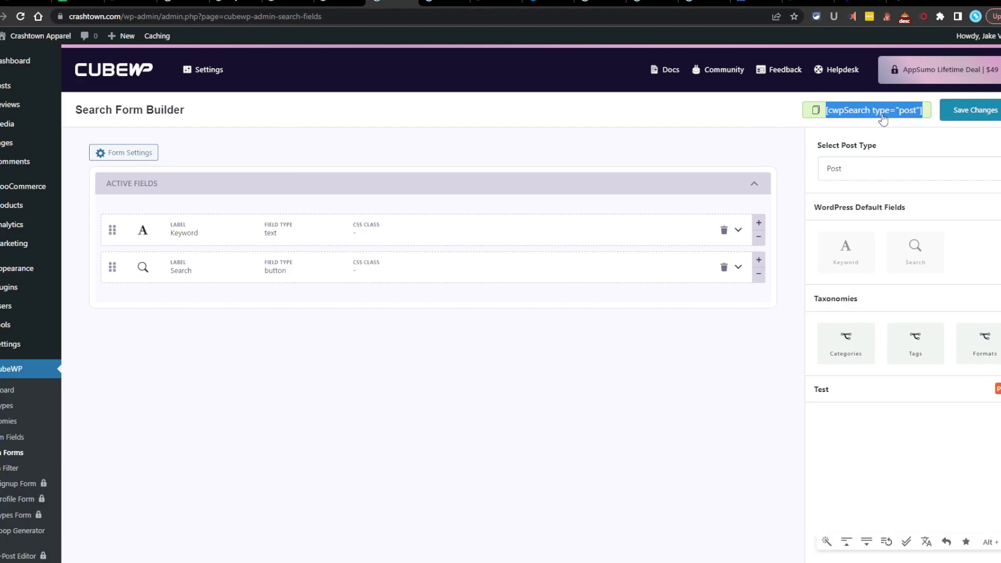
click(816, 111)
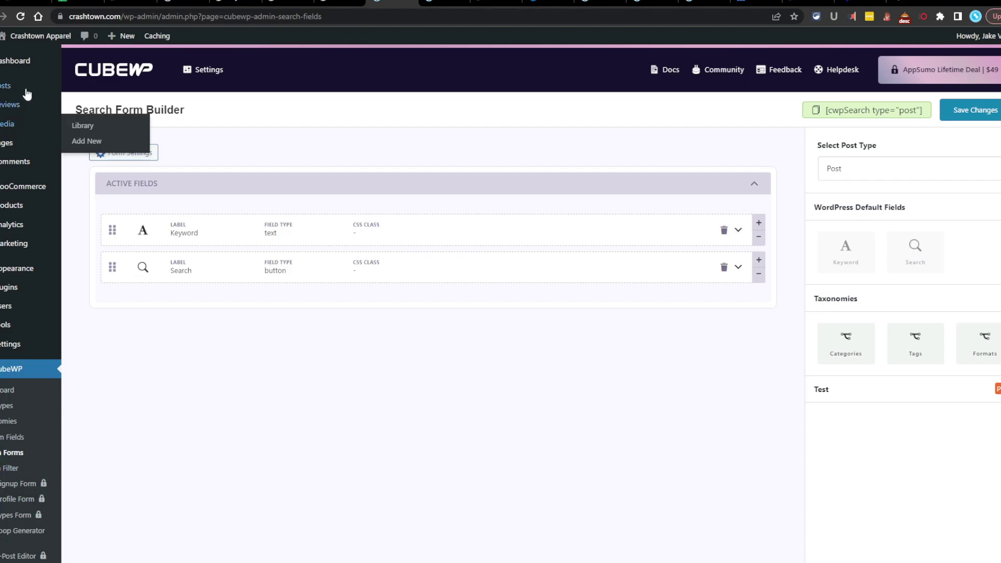
Paste the search form shortcode into a new post and preview it.
mouse_move(24, 87)
click(85, 106)
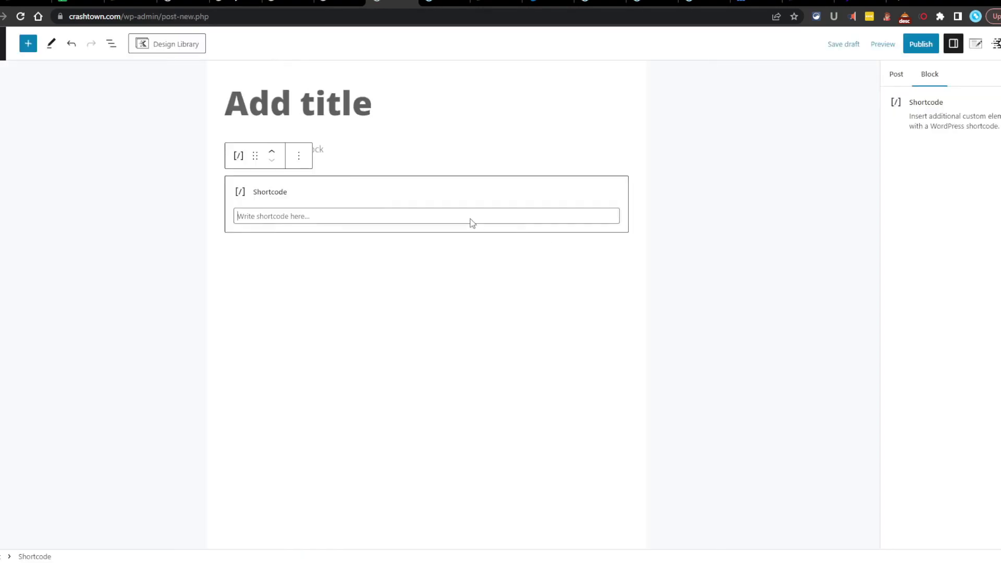
key(ctrl+v)
click(883, 44)
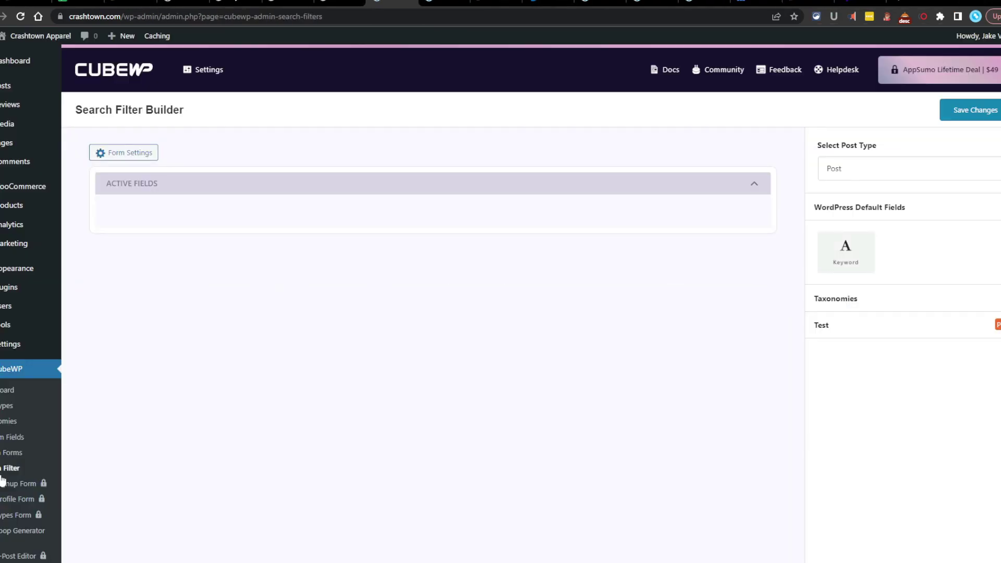
Add Keyword, Categories, Tags and Formats to the Post search filter, then open General settings.
drag(846, 252, 757, 214)
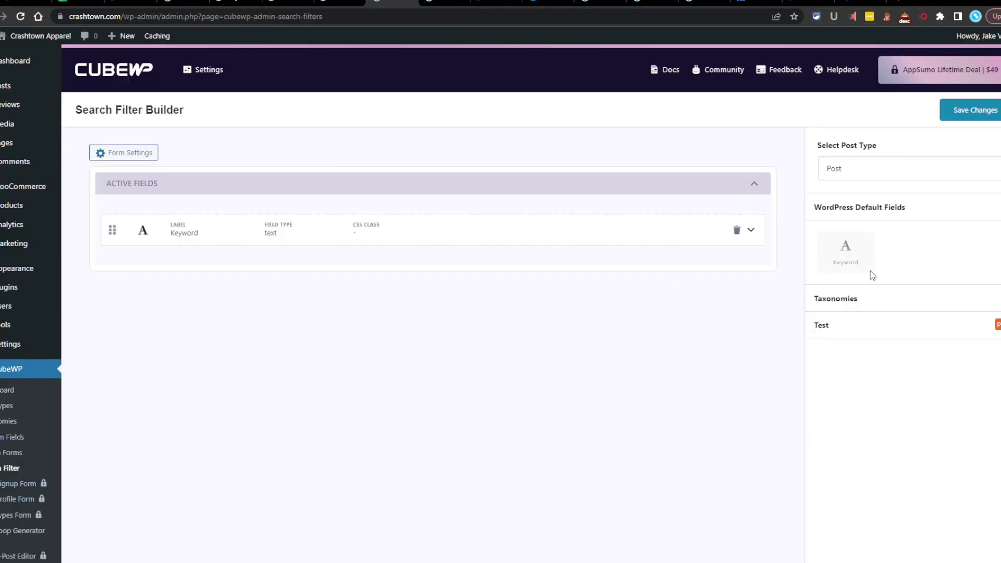
click(876, 301)
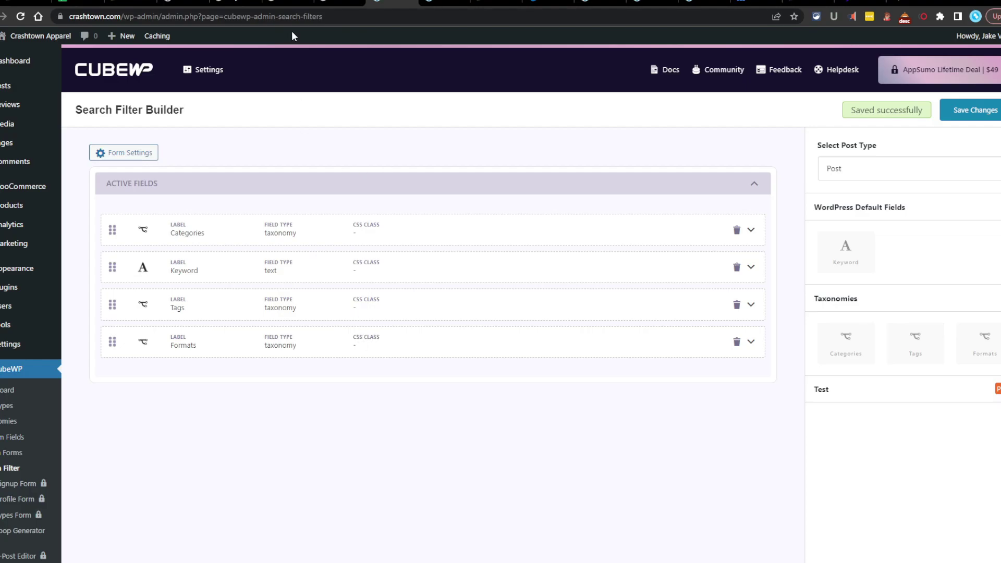
scroll(148, 411, down, 1)
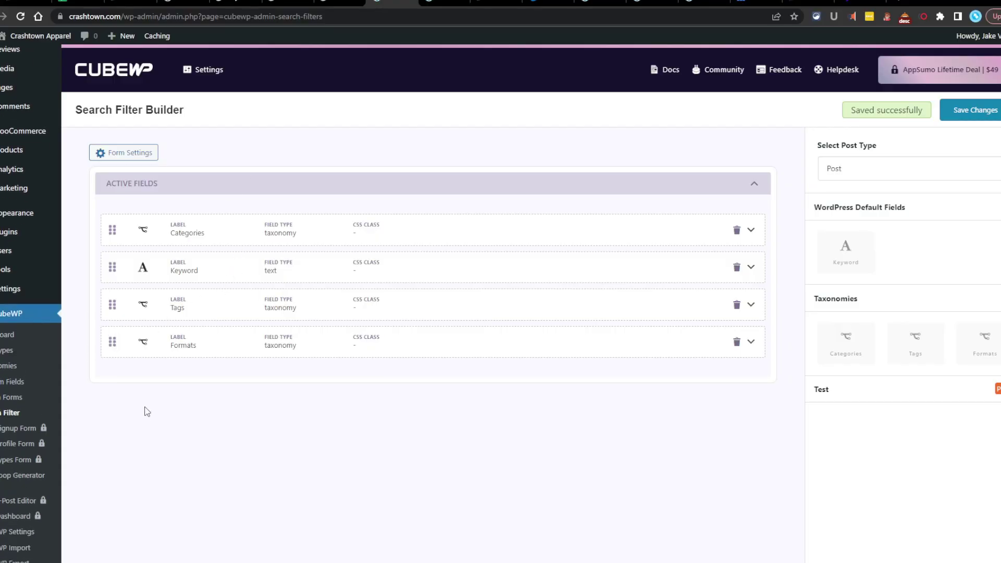
scroll(147, 412, down, 1)
click(30, 480)
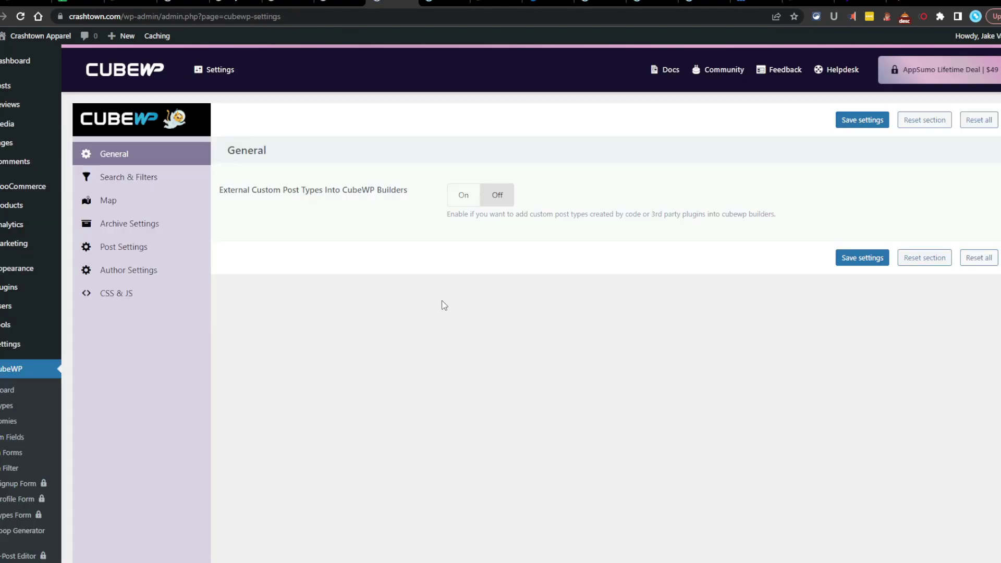
Look over CubeWP Import's zip/JSON upload and Dummy Data Importer, briefly checking CubeWP Export.
scroll(474, 299, down, 2)
click(16, 492)
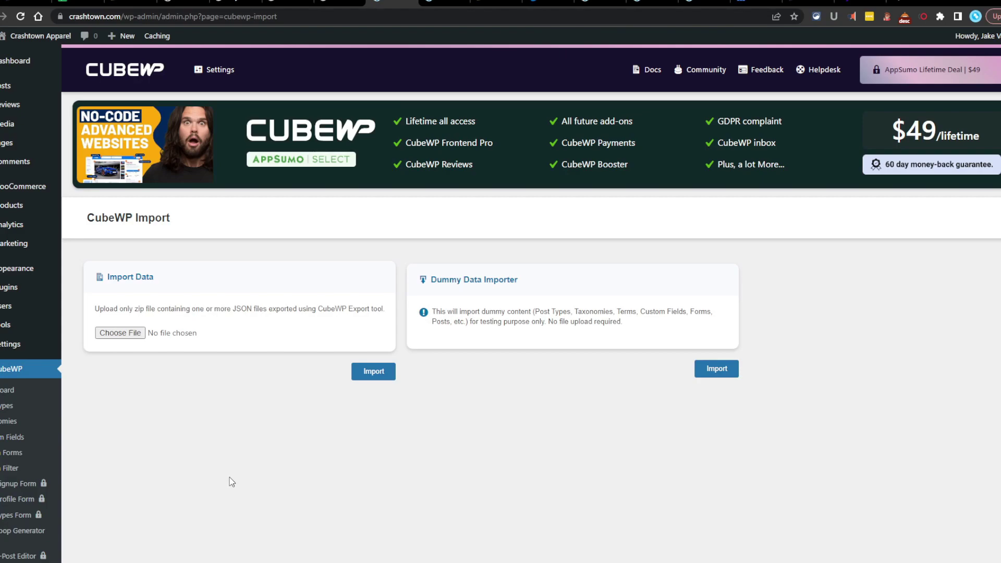
scroll(130, 429, down, 2)
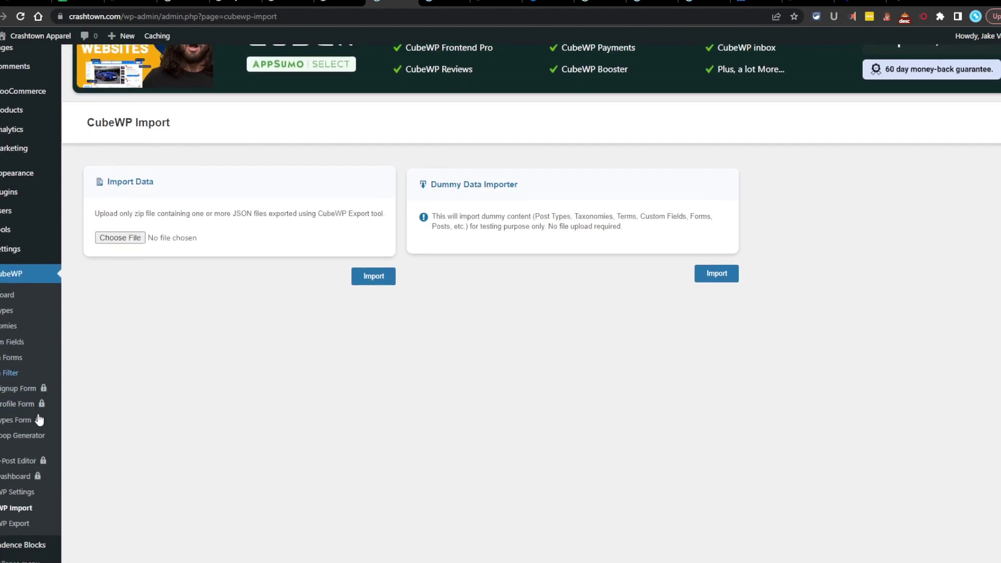
click(18, 508)
scroll(324, 288, down, 2)
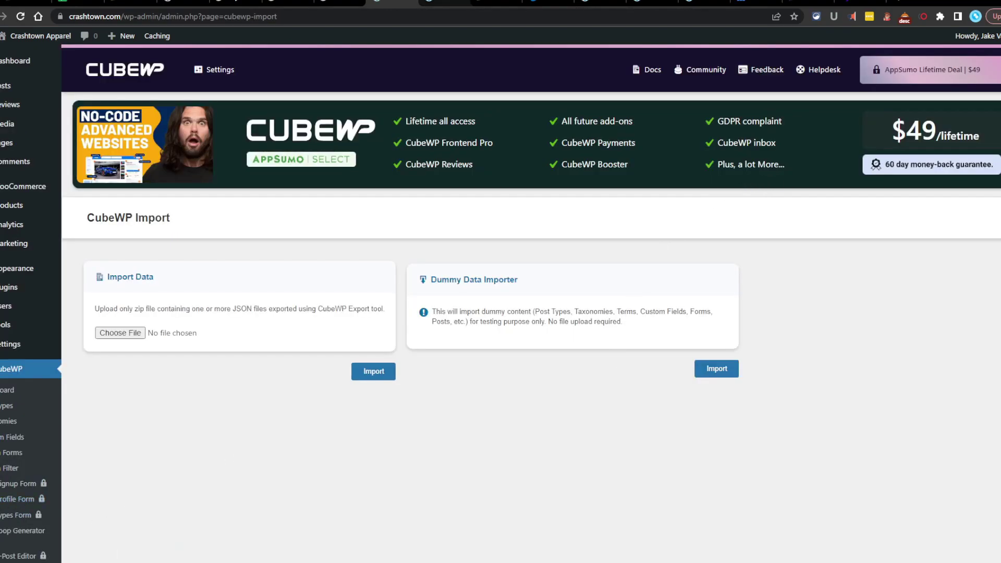
key(ctrl+shift+Tab)
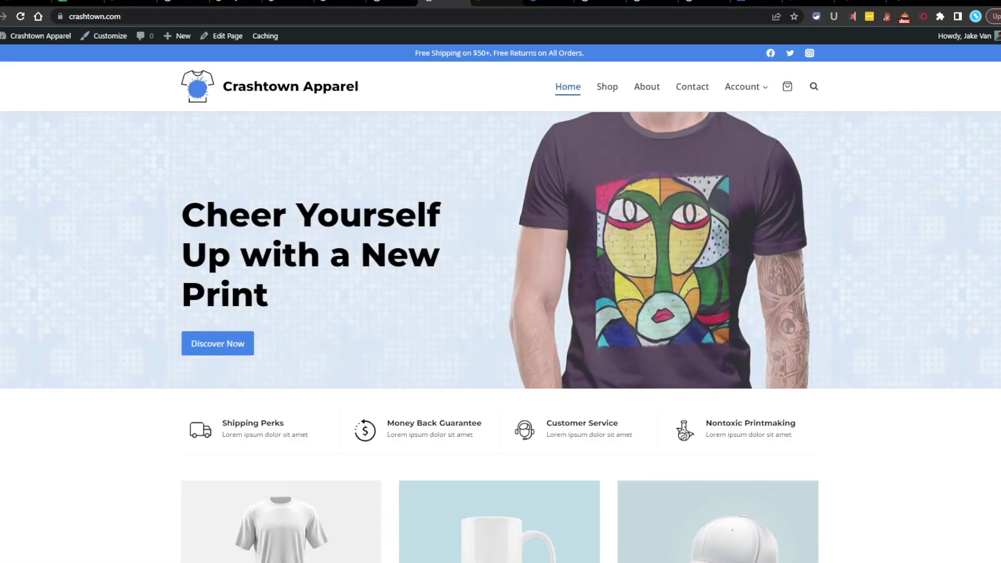
key(ctrl+shift+Tab)
key(ctrl+shift+Tab)
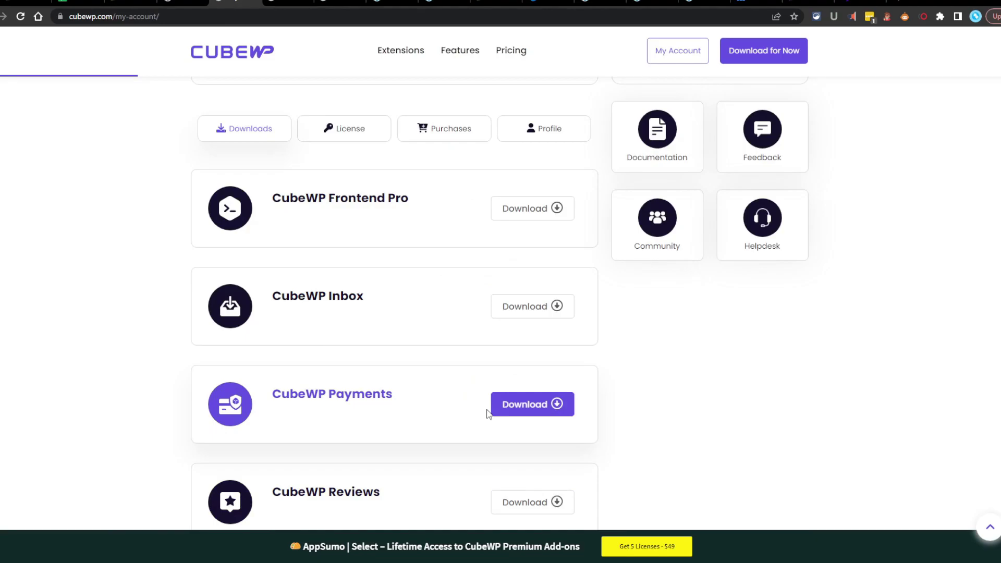
scroll(458, 407, up, 5)
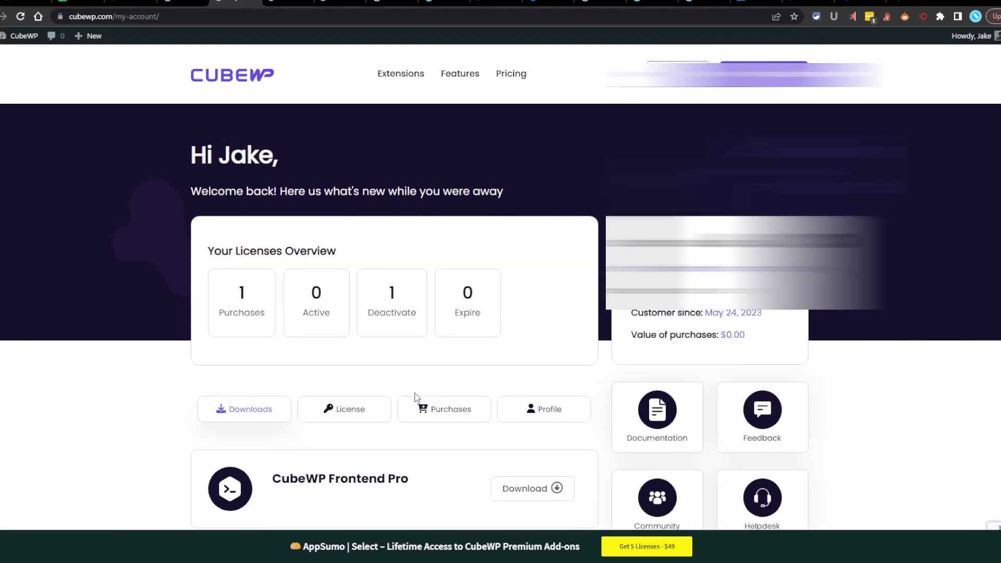
key(ctrl+Tab)
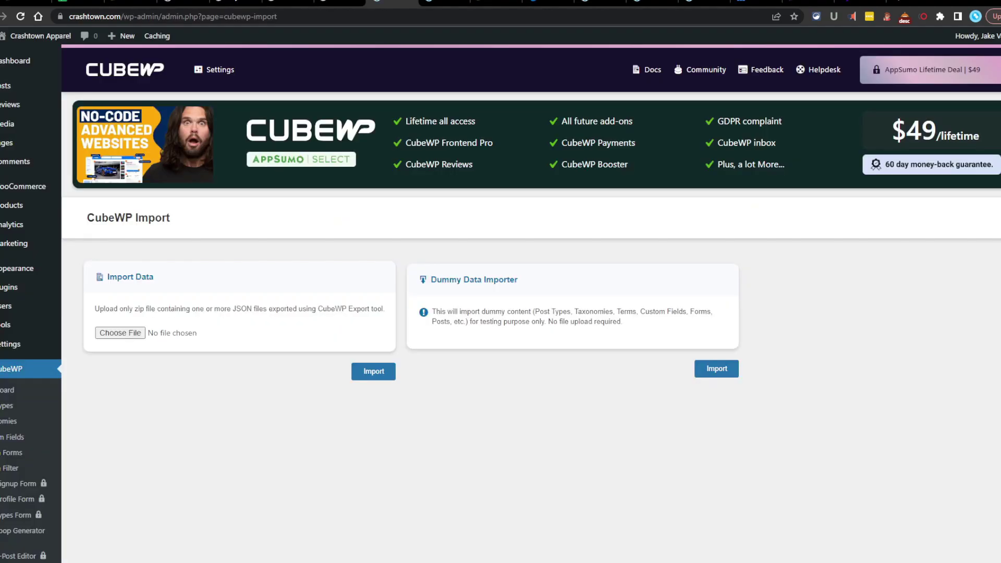
mouse_move(33, 104)
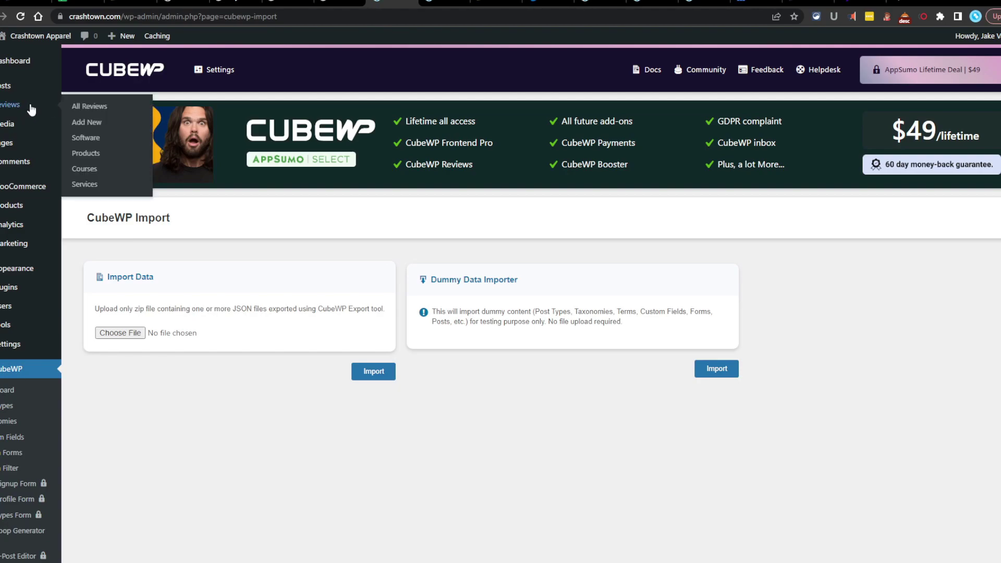
mouse_move(34, 85)
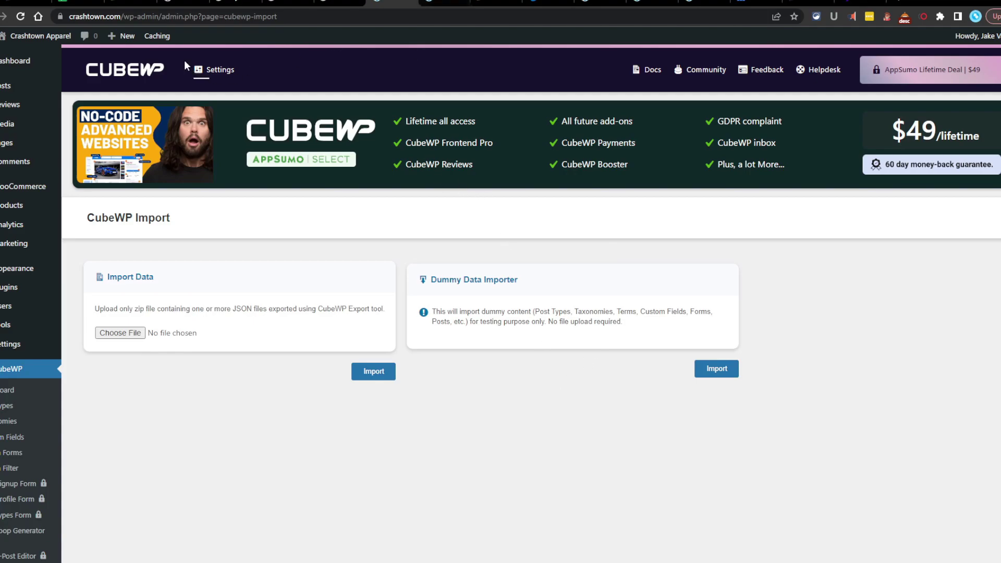
View the WordPress.org CubeWP plugin page and the cubewp.com pricing page.
click(189, 2)
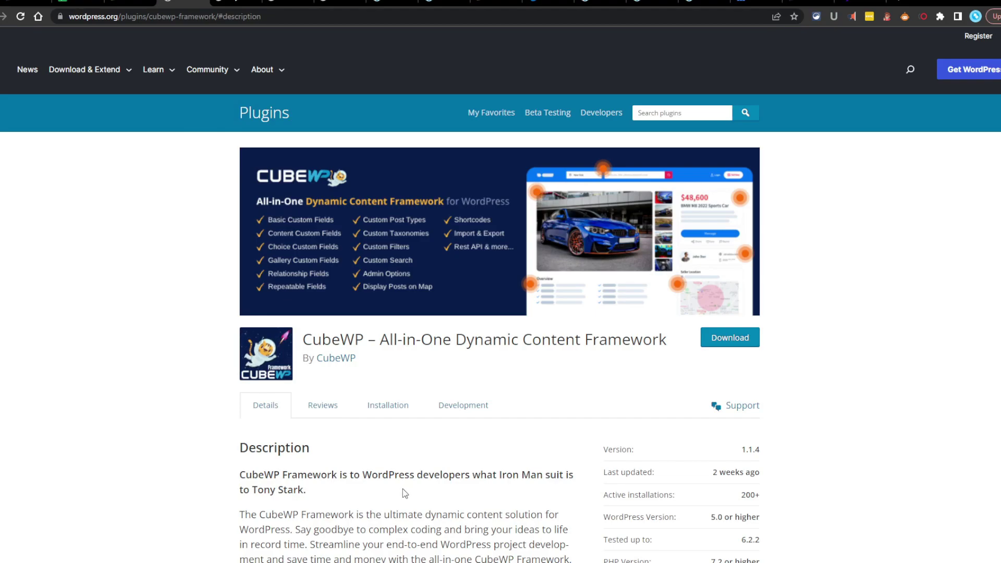
scroll(404, 489, down, 3)
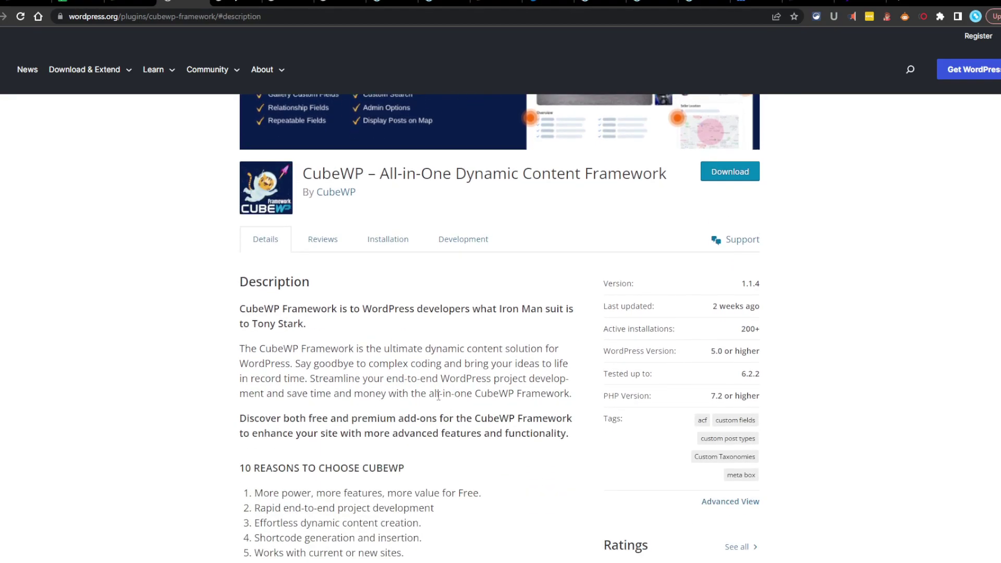
click(288, 2)
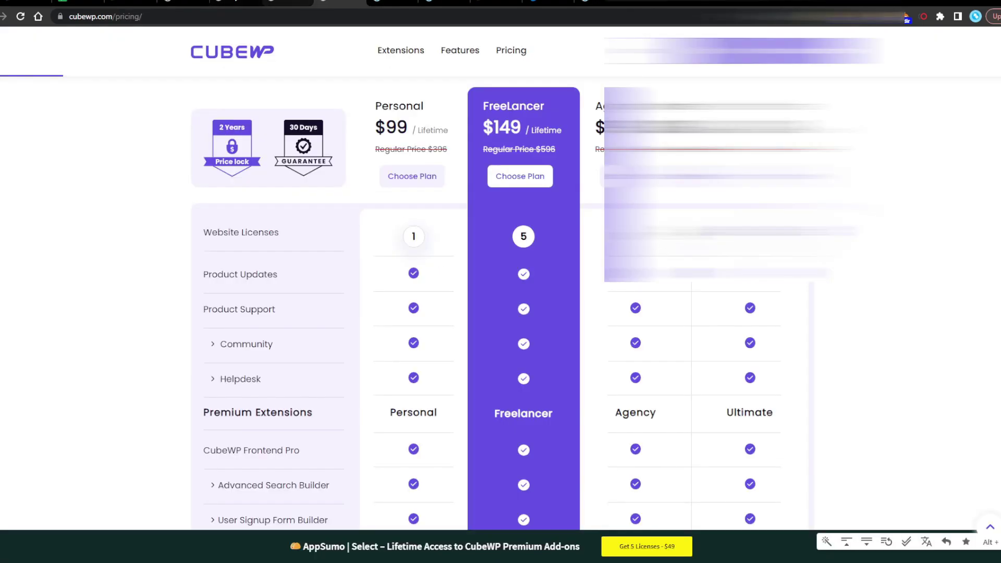
click(288, 2)
Browse the cubewp.com account downloads, then return to the WordPress.org plugin page showing version 1.1.4.
click(238, 3)
scroll(371, 433, down, 2)
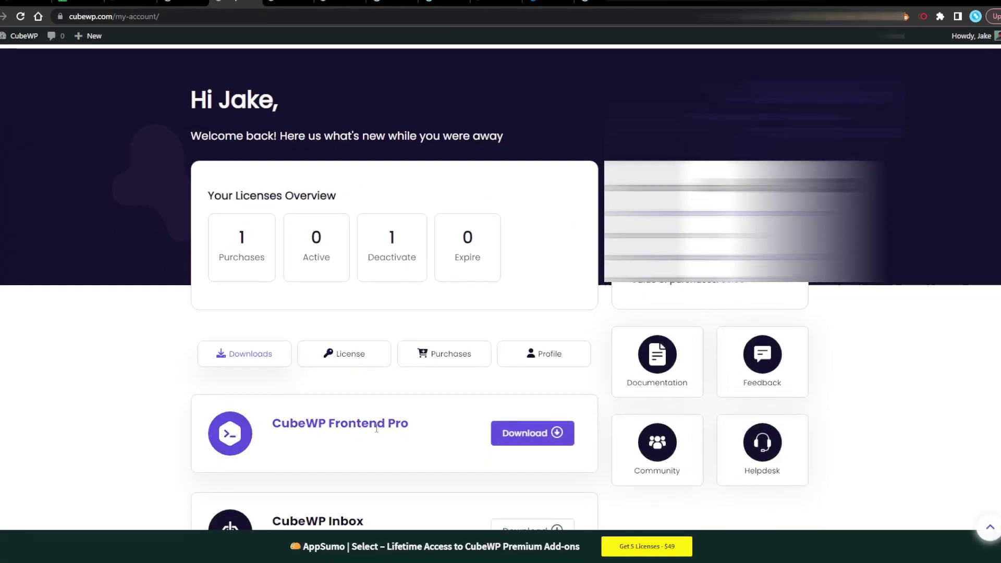
scroll(353, 451, down, 4)
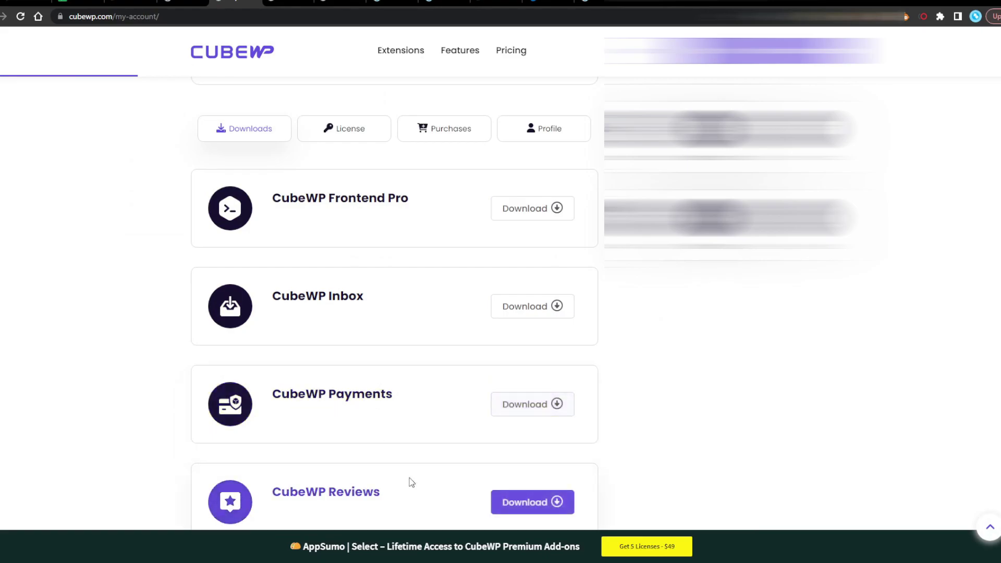
scroll(344, 309, down, 9)
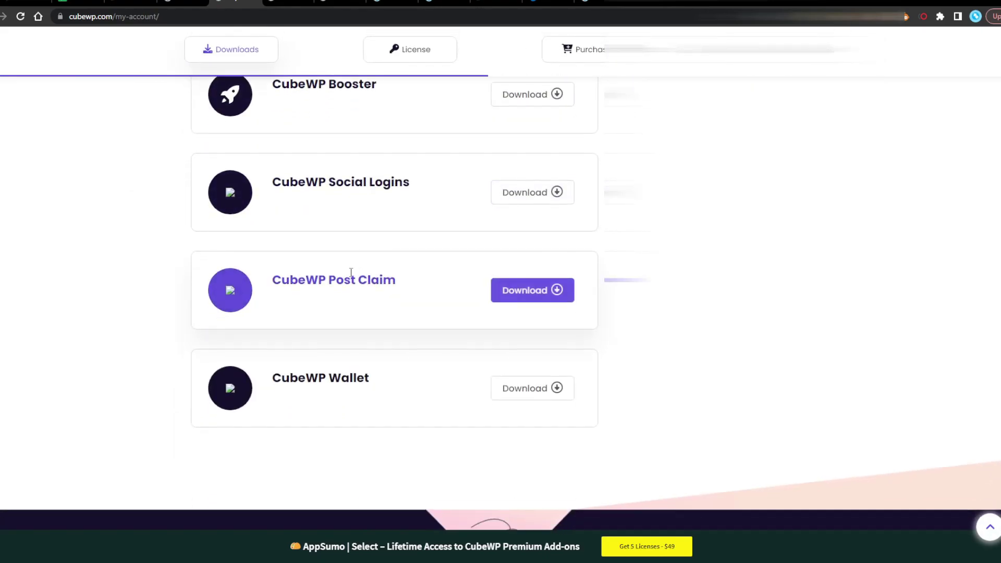
scroll(366, 427, up, 11)
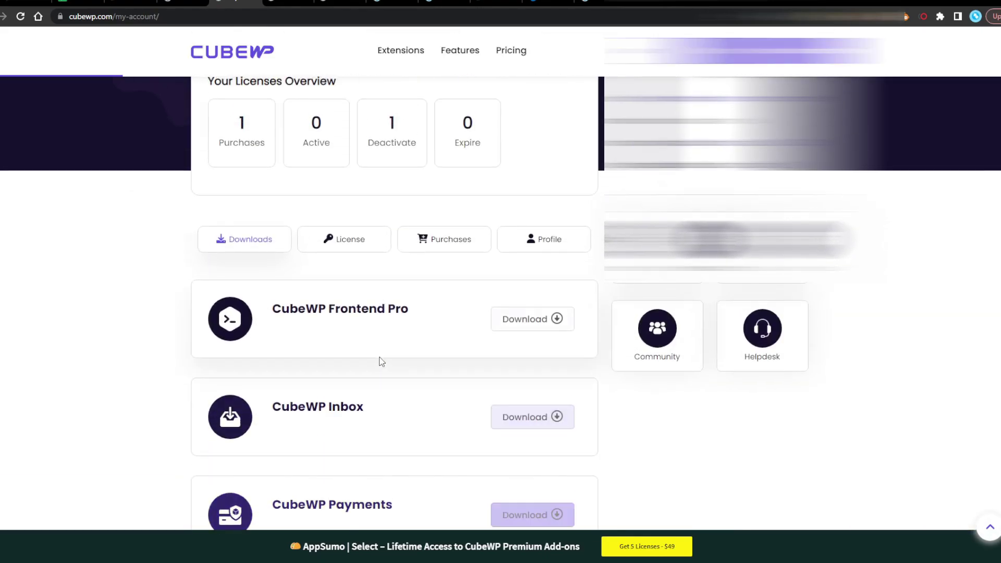
scroll(401, 368, down, 15)
scroll(411, 232, up, 7)
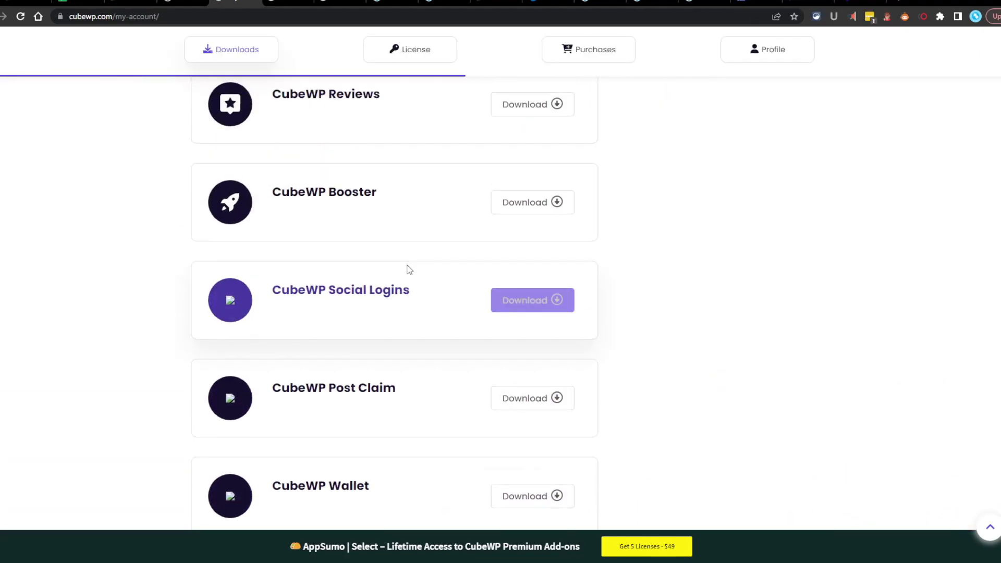
scroll(408, 269, up, 5)
scroll(412, 222, down, 3)
scroll(425, 189, up, 3)
scroll(380, 308, down, 3)
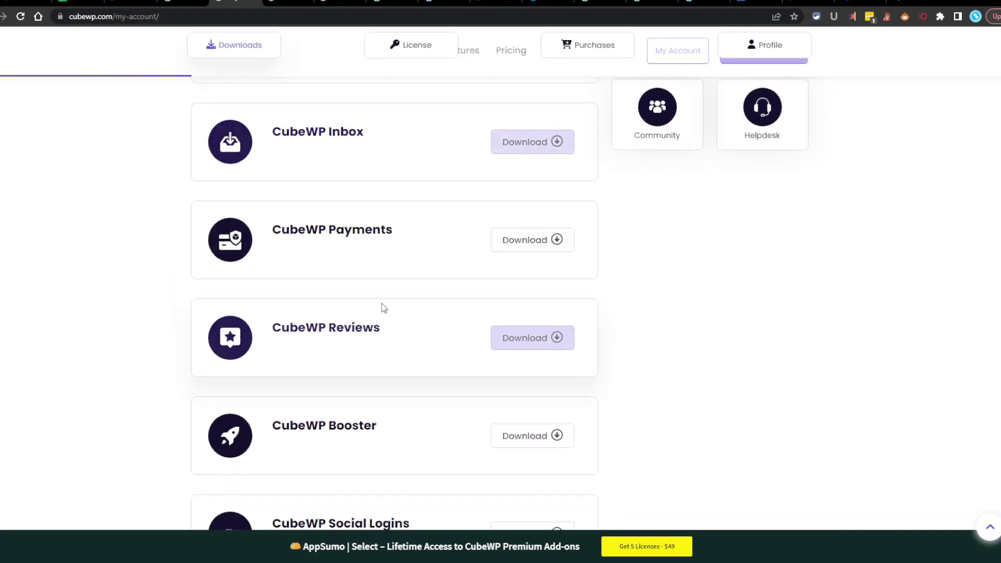
scroll(395, 255, down, 2)
scroll(409, 233, down, 2)
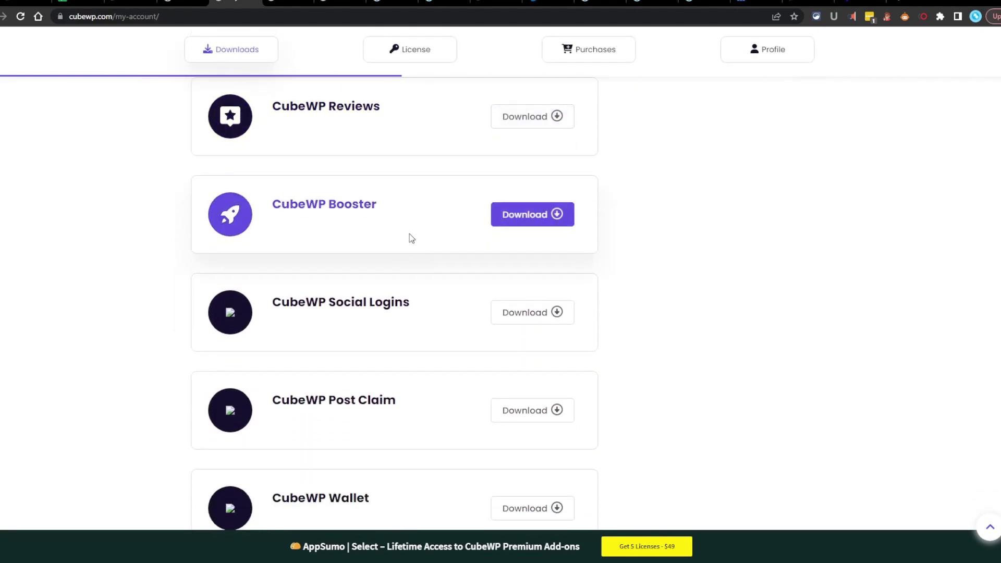
scroll(421, 326, down, 1)
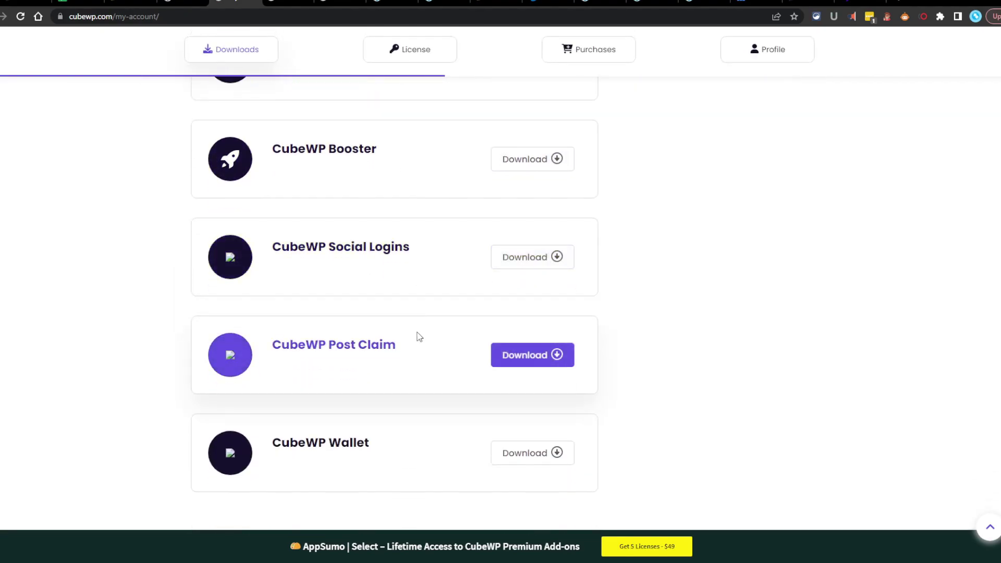
scroll(414, 365, down, 1)
scroll(412, 390, up, 10)
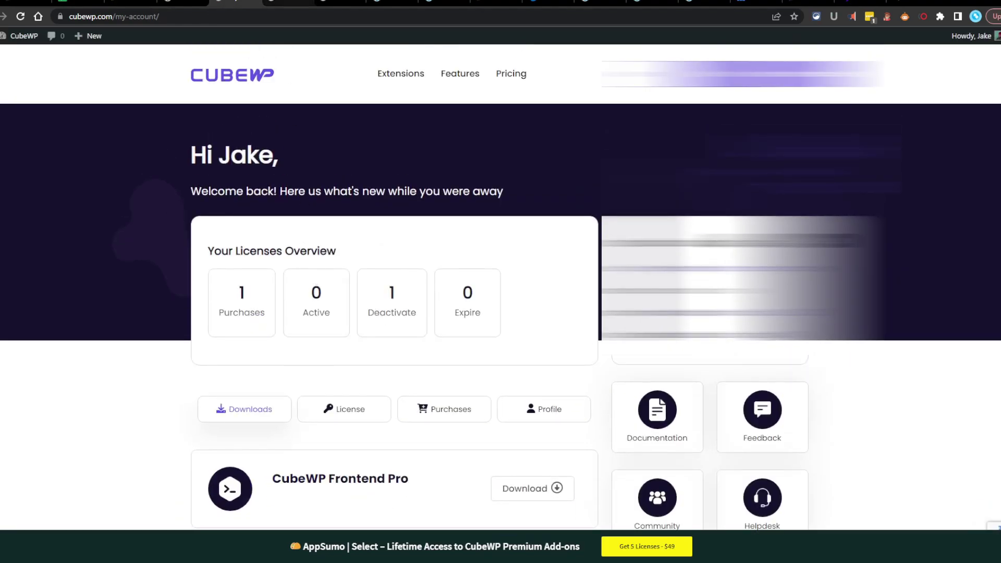
click(288, 3)
click(235, 3)
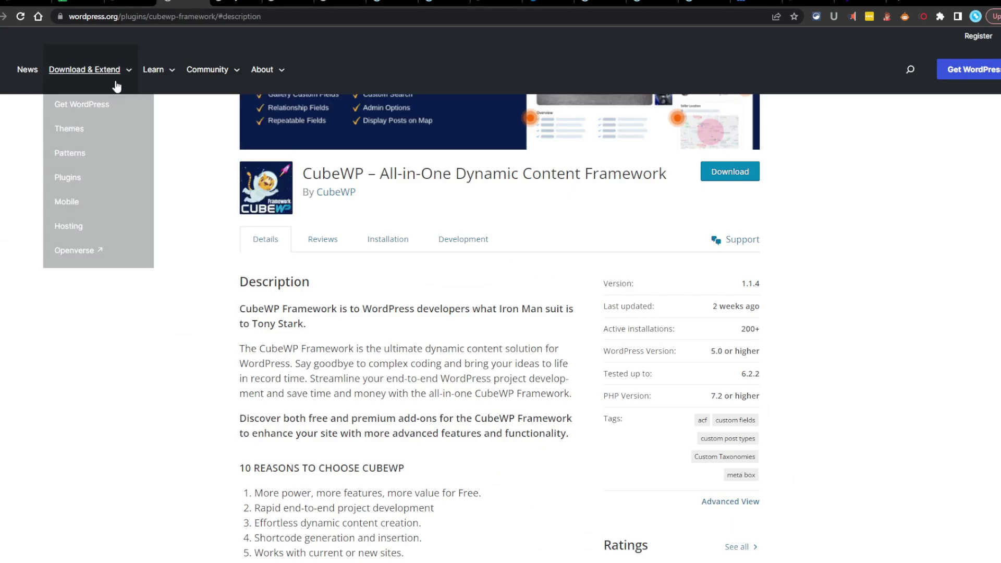